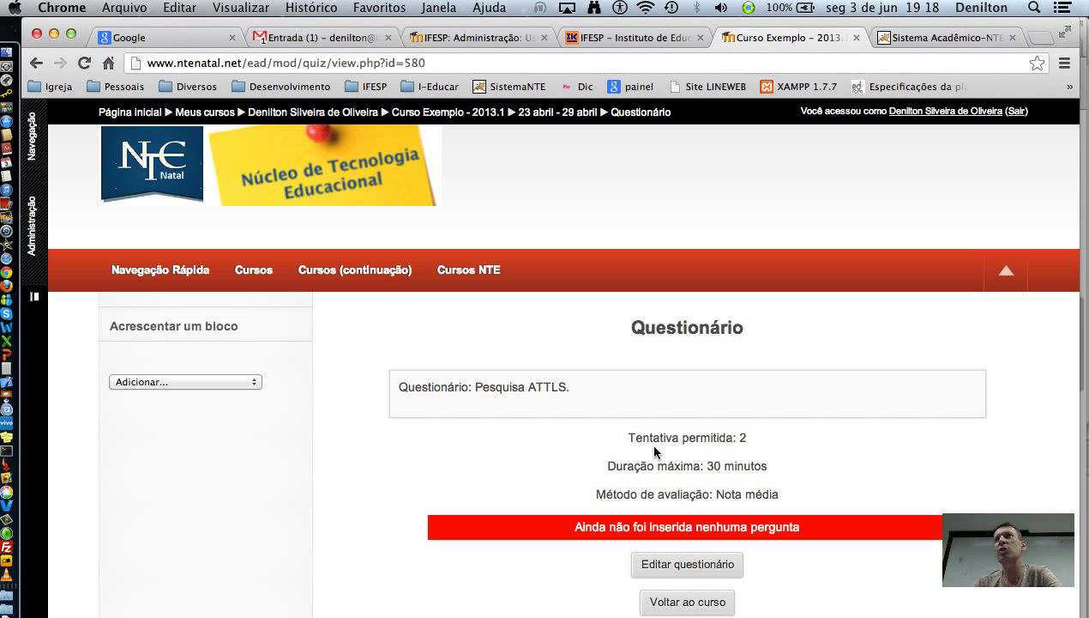
Step: Open the Questionário quiz for editing and show the question bank contents
click(693, 569)
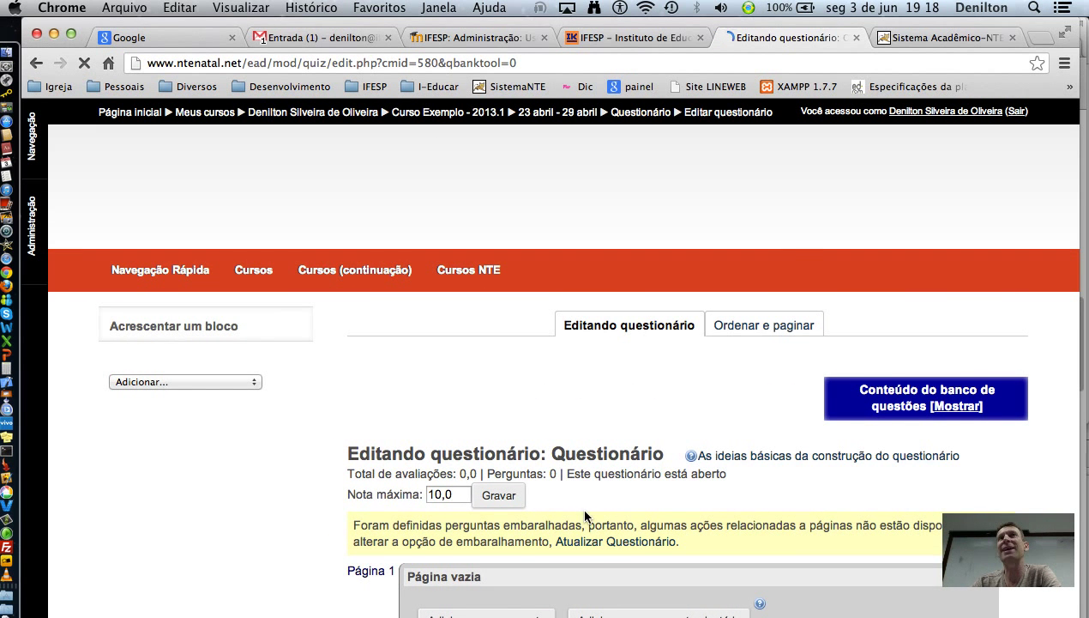
scroll(583, 514, down, 2)
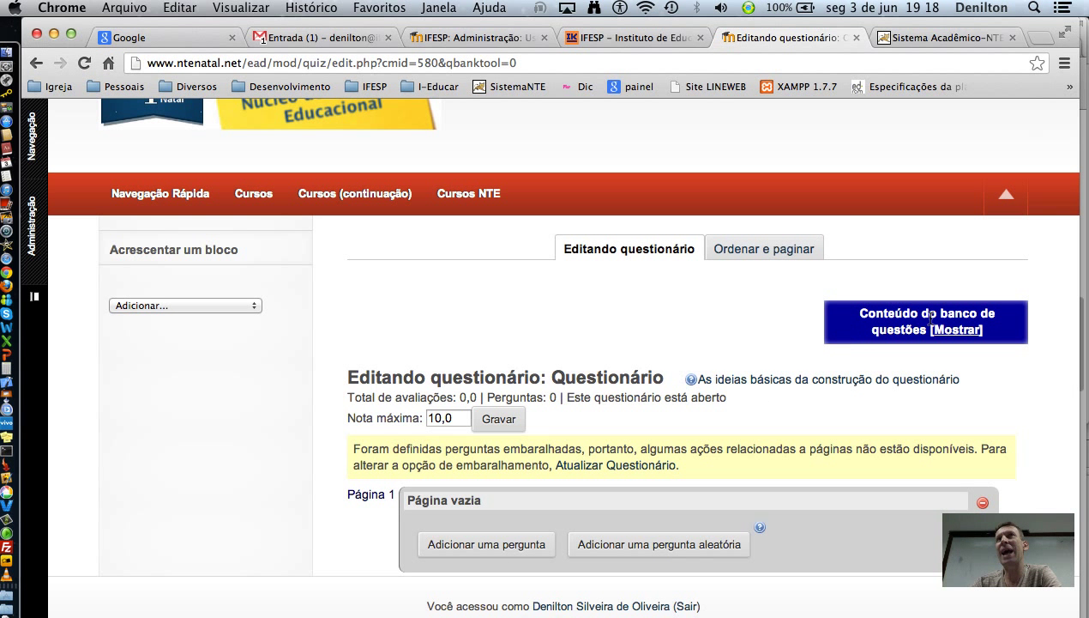
click(957, 331)
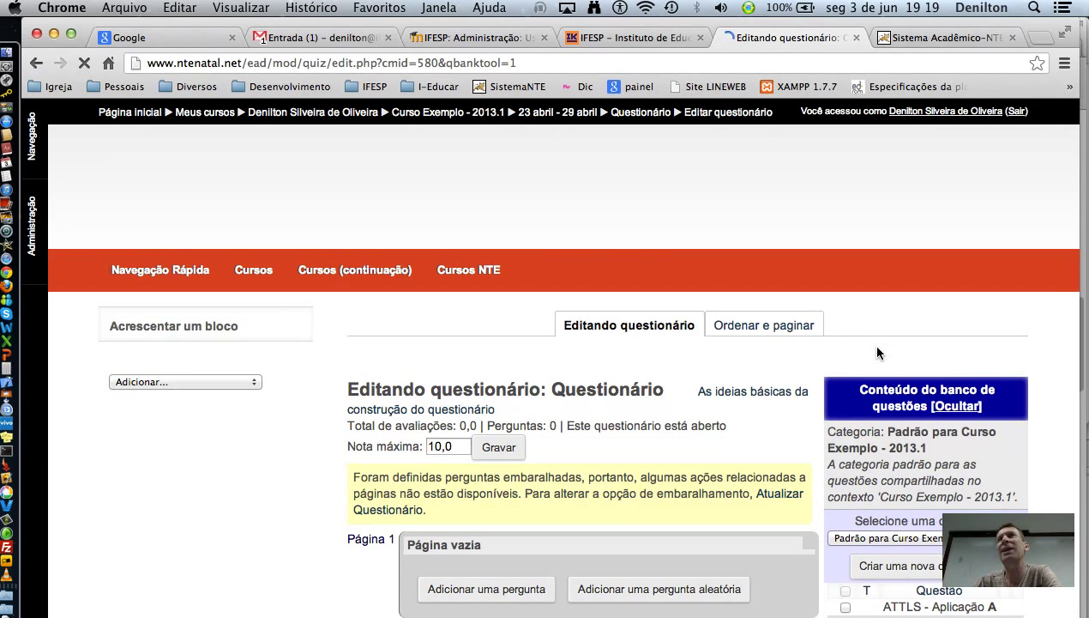
Step: Switch the question bank to the teacher's personal default category and view its questions
scroll(744, 407, down, 3)
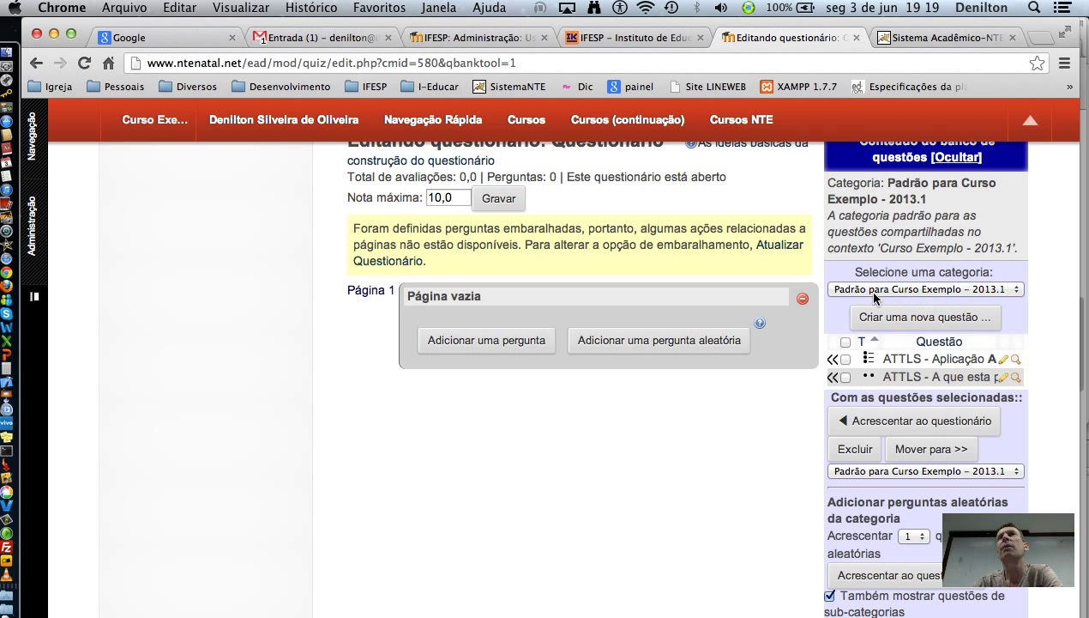
click(975, 291)
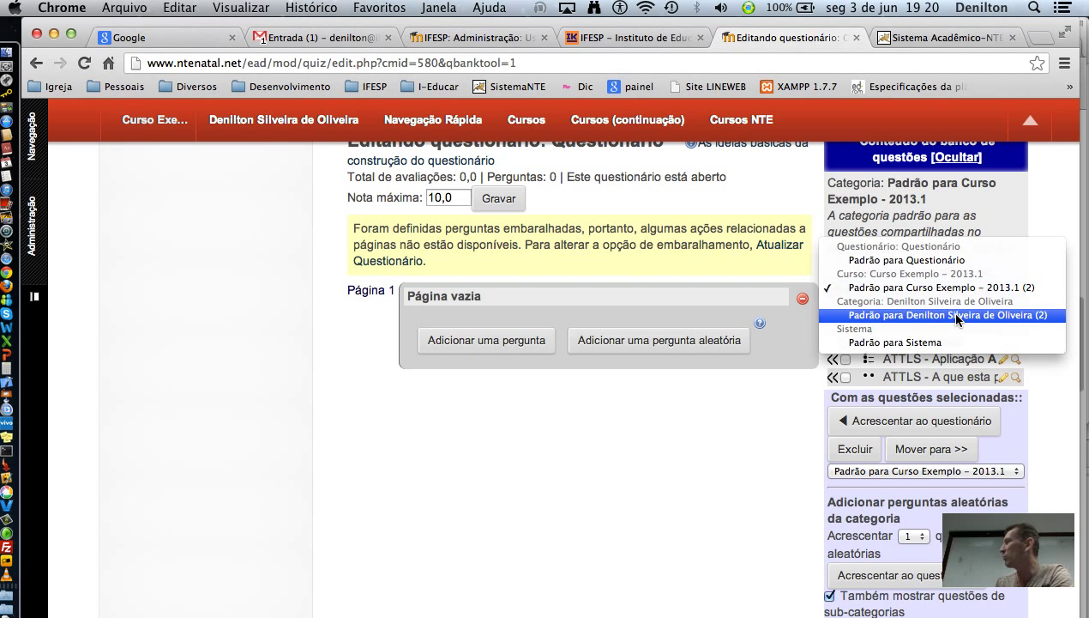
click(910, 315)
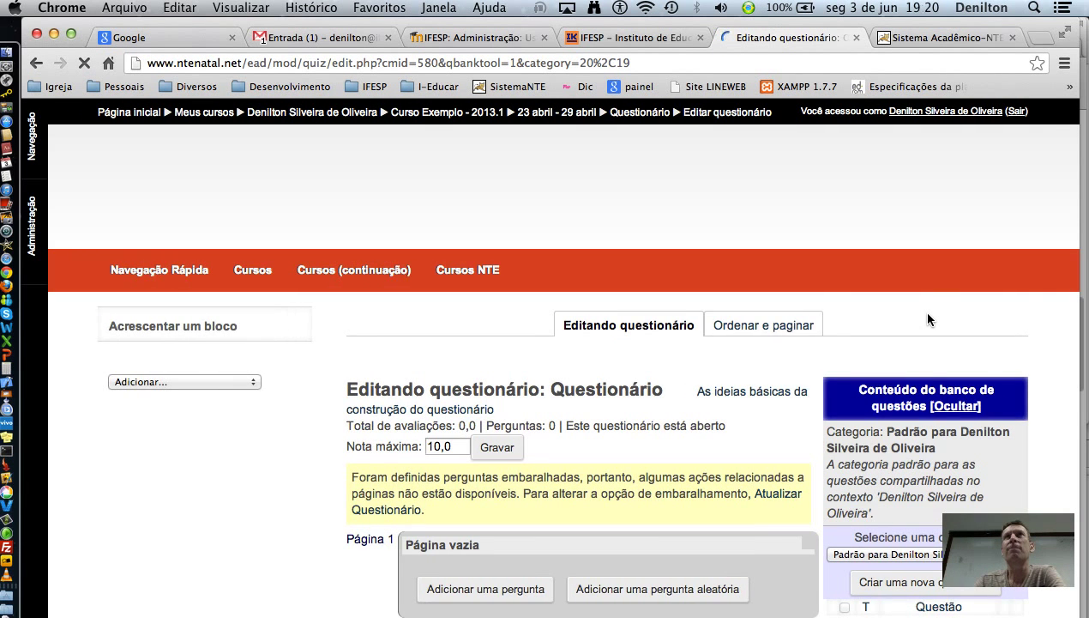
scroll(898, 398, down, 5)
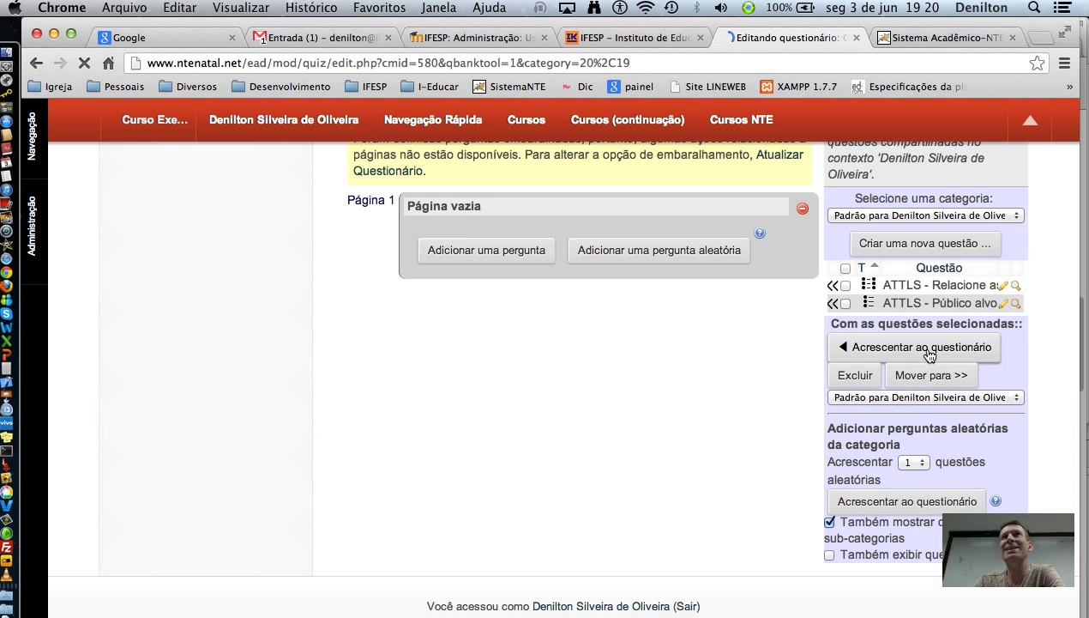
Step: Set the question bank category to Padrão para Questionário and start creating a new Múltipla escolha question in it
click(929, 215)
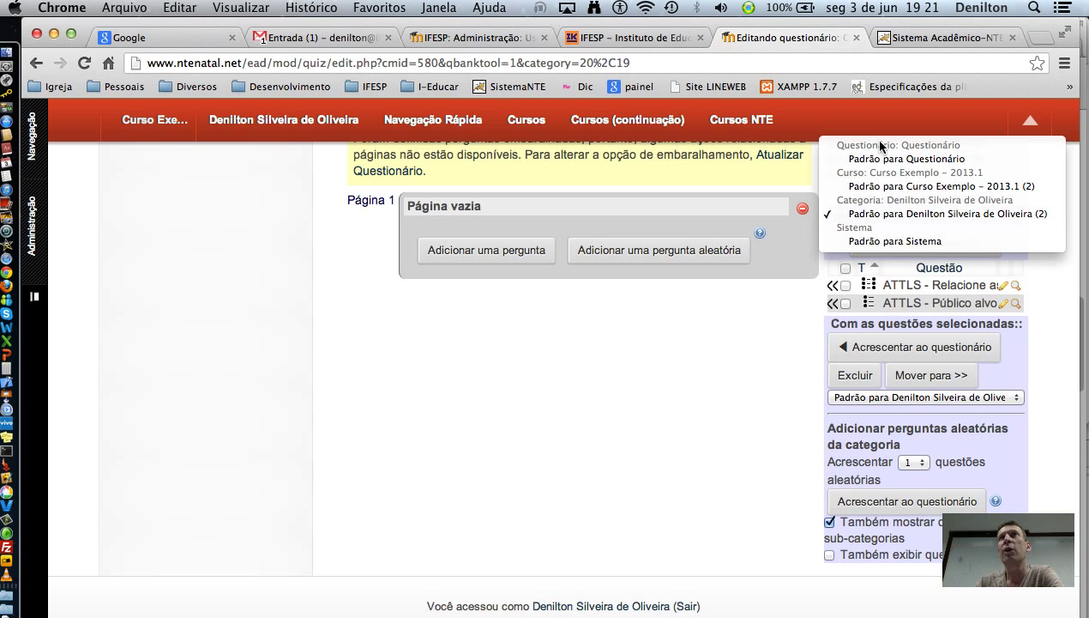
click(903, 161)
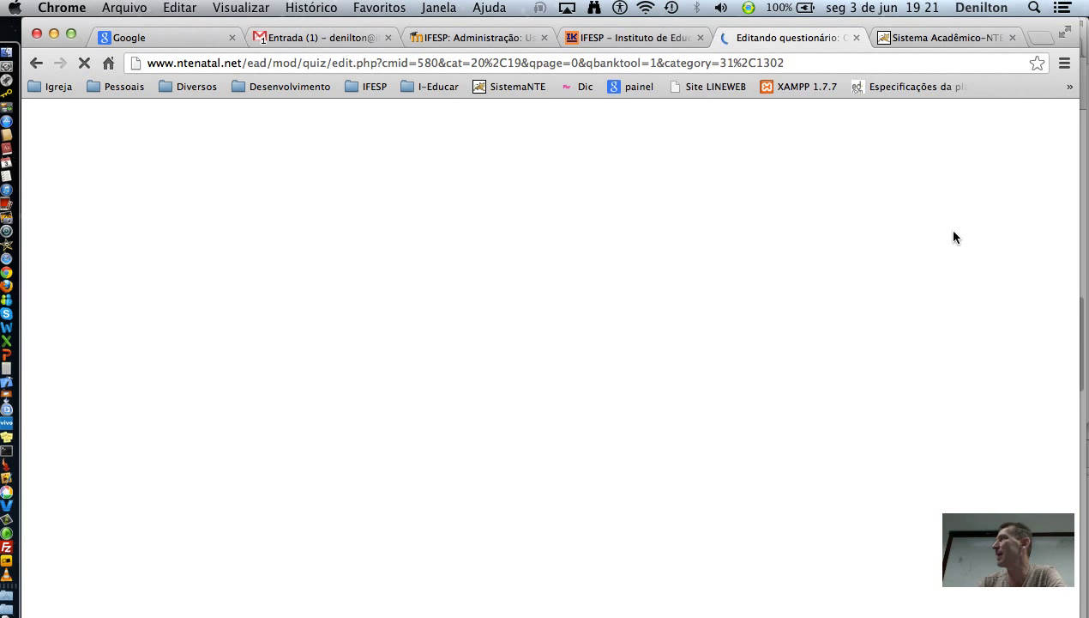
scroll(868, 305, down, 1)
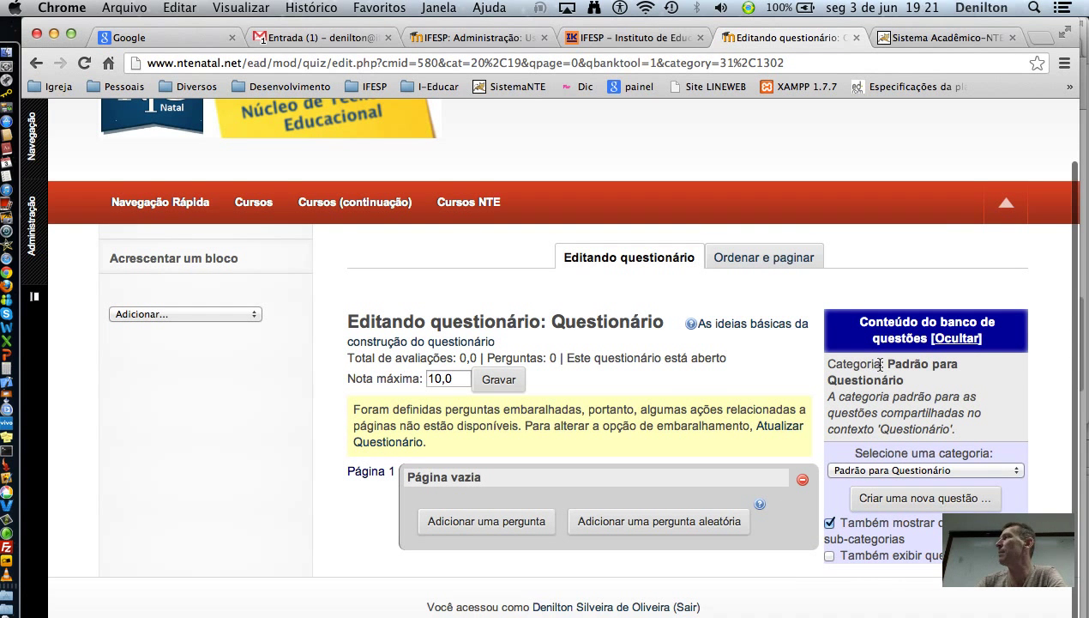
click(922, 506)
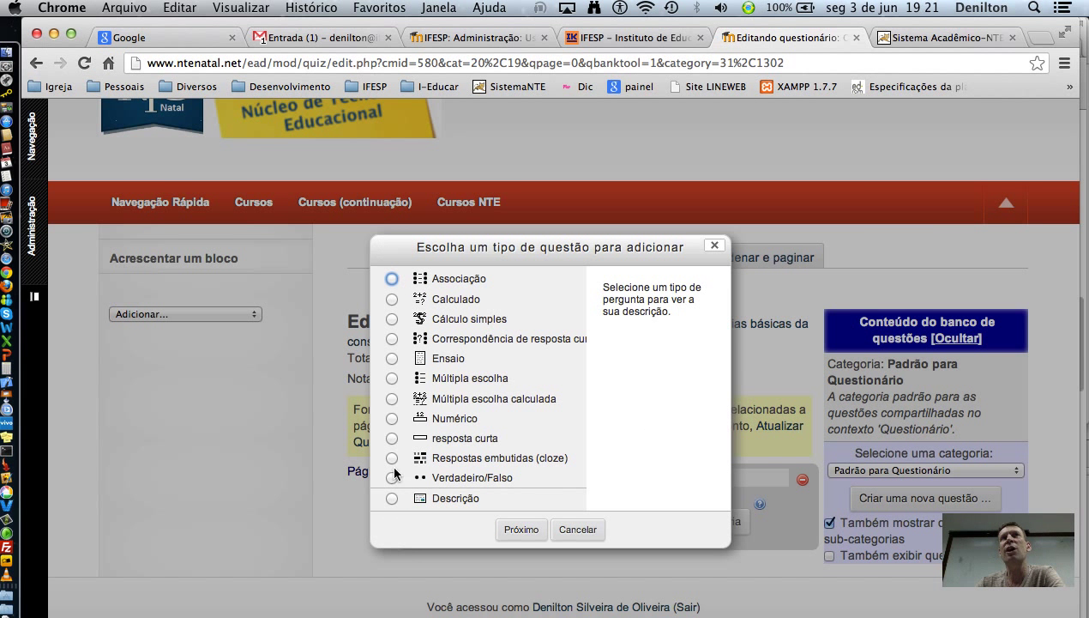
click(392, 378)
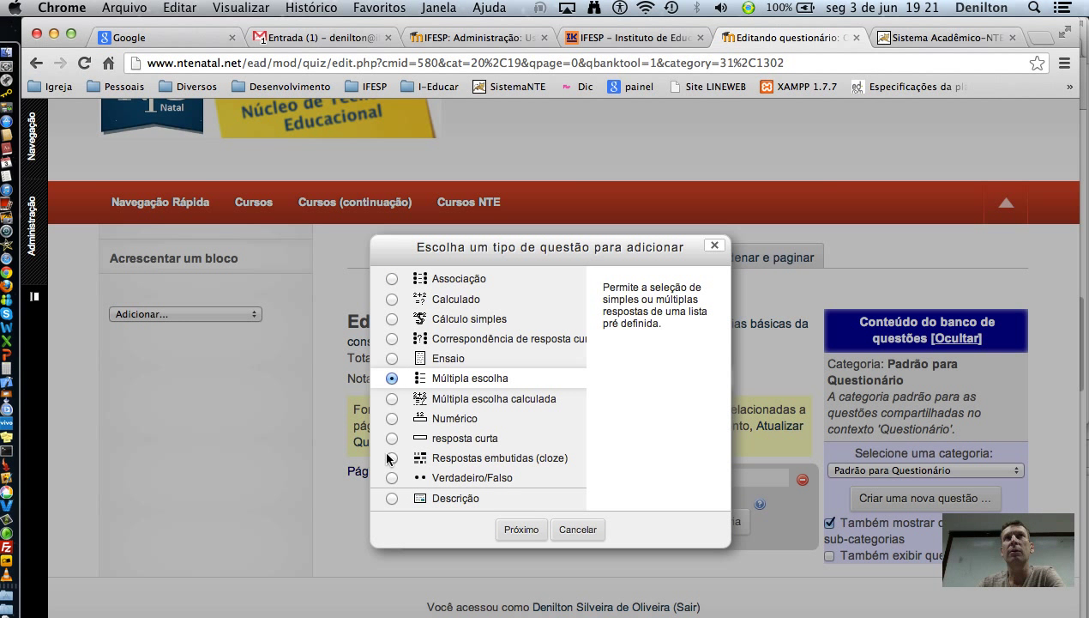
click(520, 529)
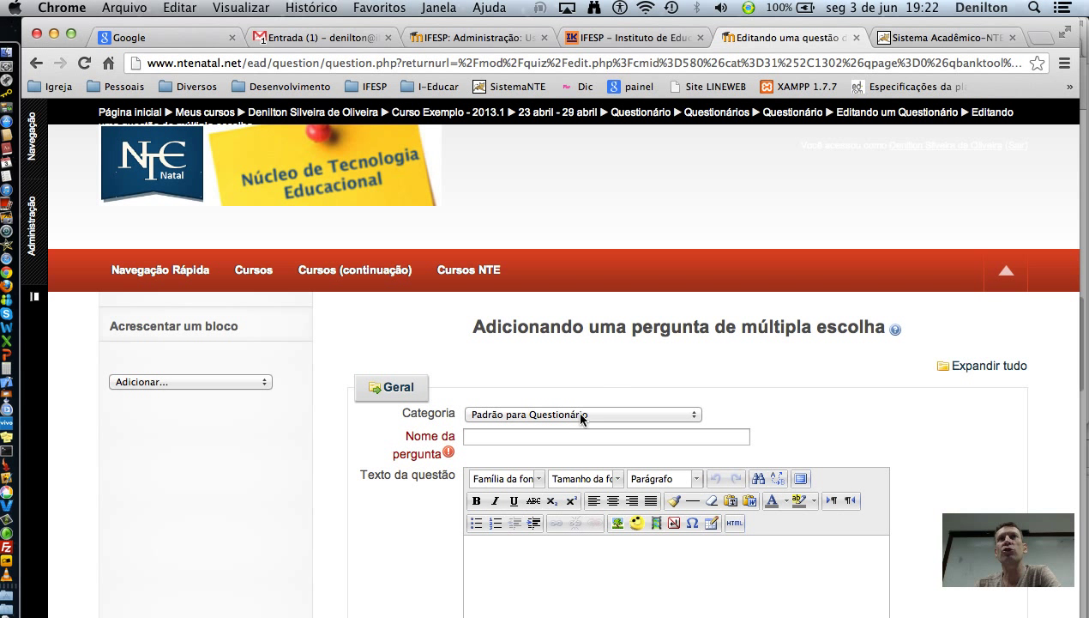
Step: Keep the question in the category Padrão para Questionário and name it "ATTLS - Publico alvo"
click(686, 415)
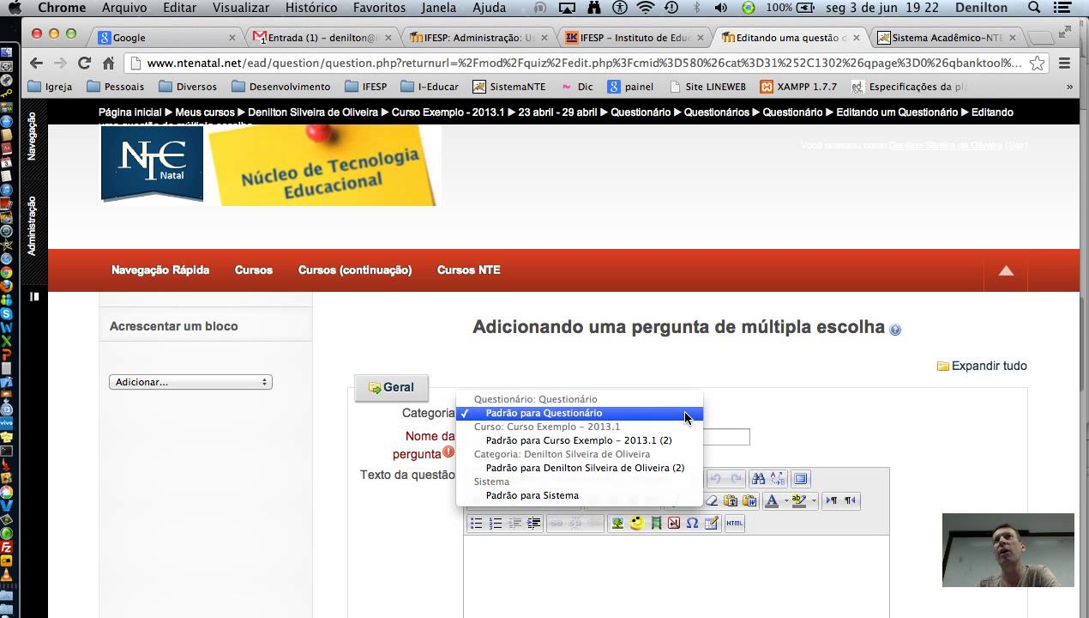
click(546, 415)
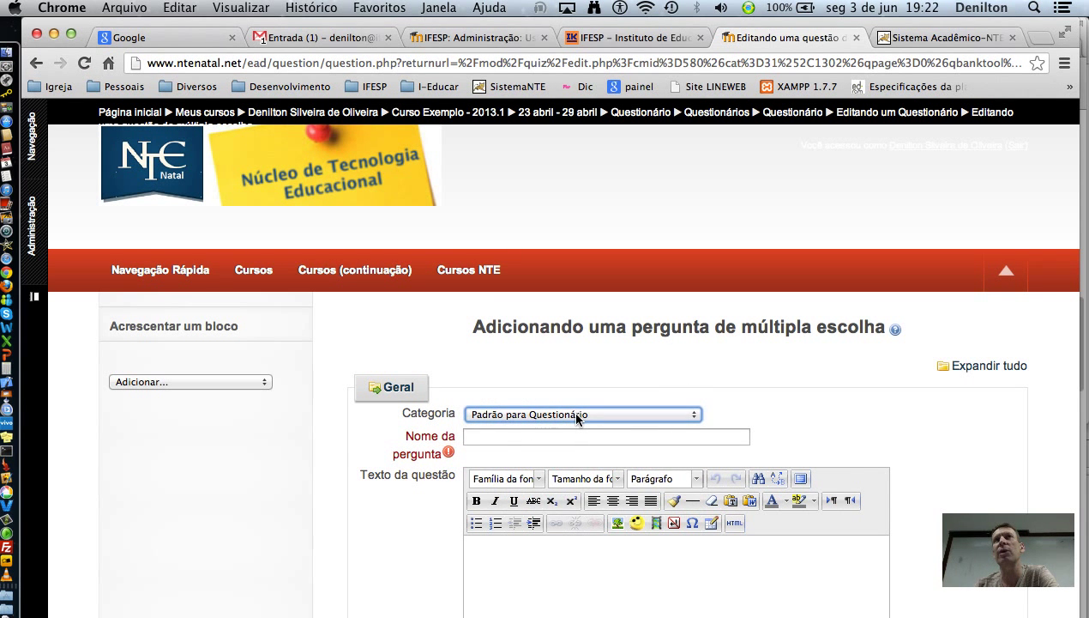
key(Tab)
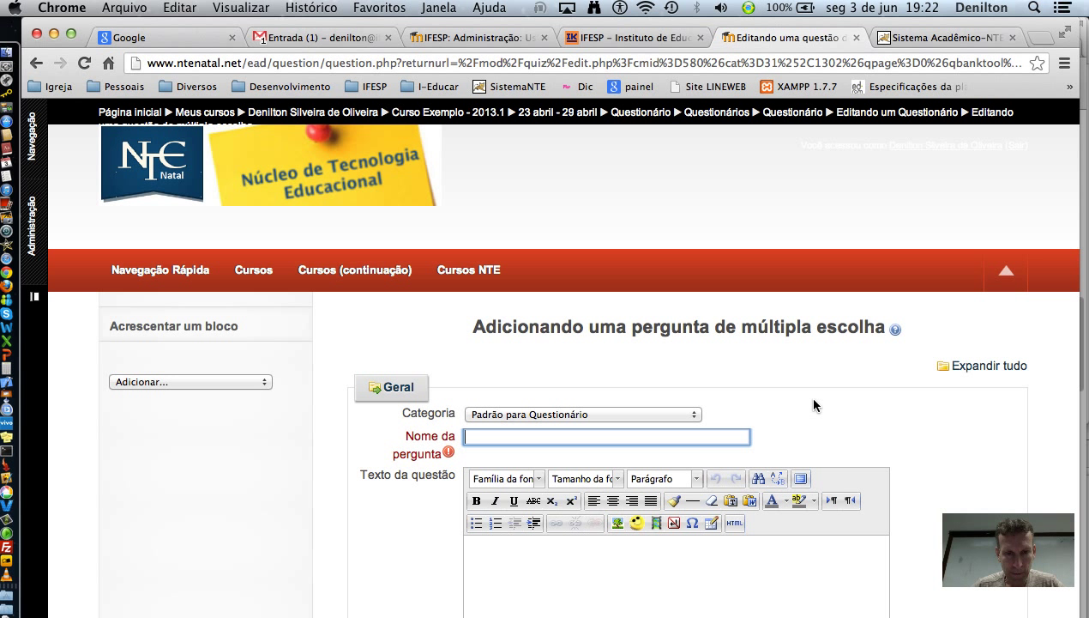
text(AT)
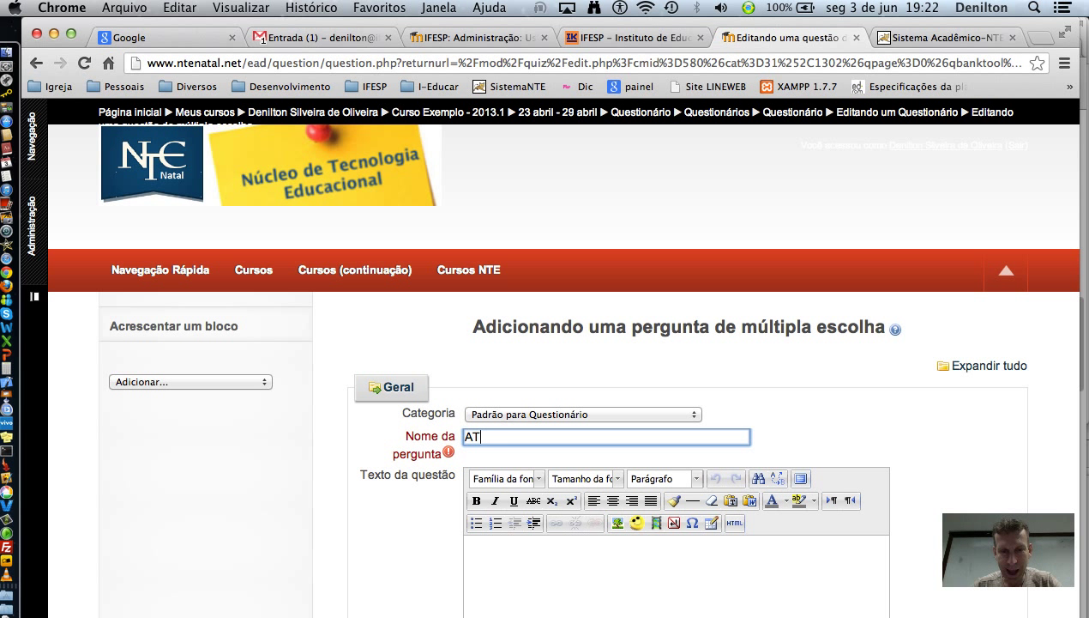
text(TLS - Publico alvo)
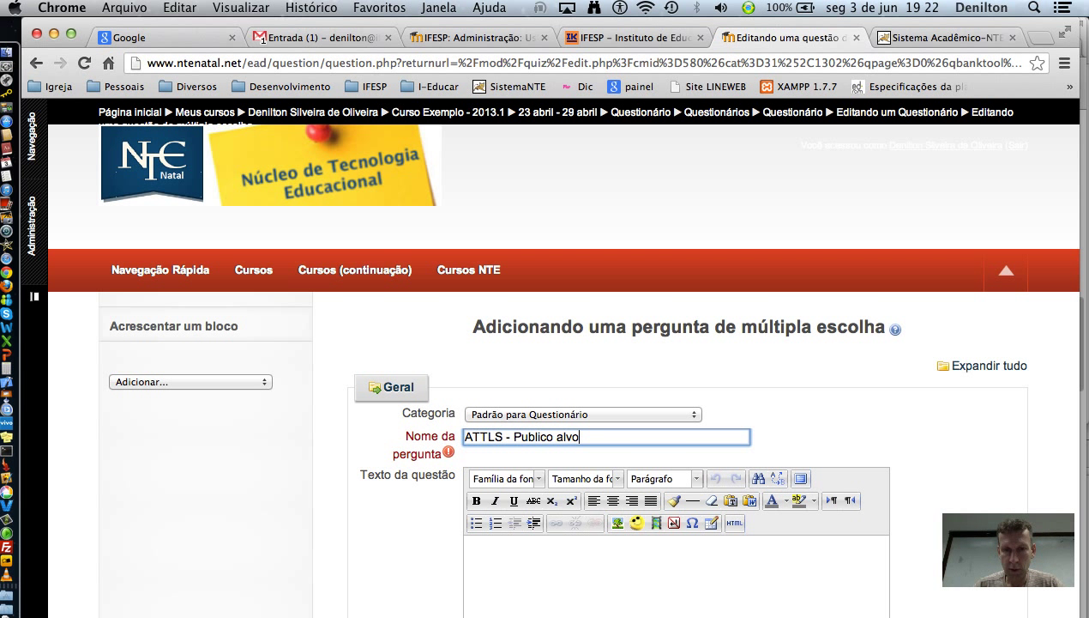
Step: Enter the question text "Para qual publico alvo a pesquisa ATTLS foi inicialmente construída?"
scroll(782, 437, down, 5)
scroll(777, 425, up, 3)
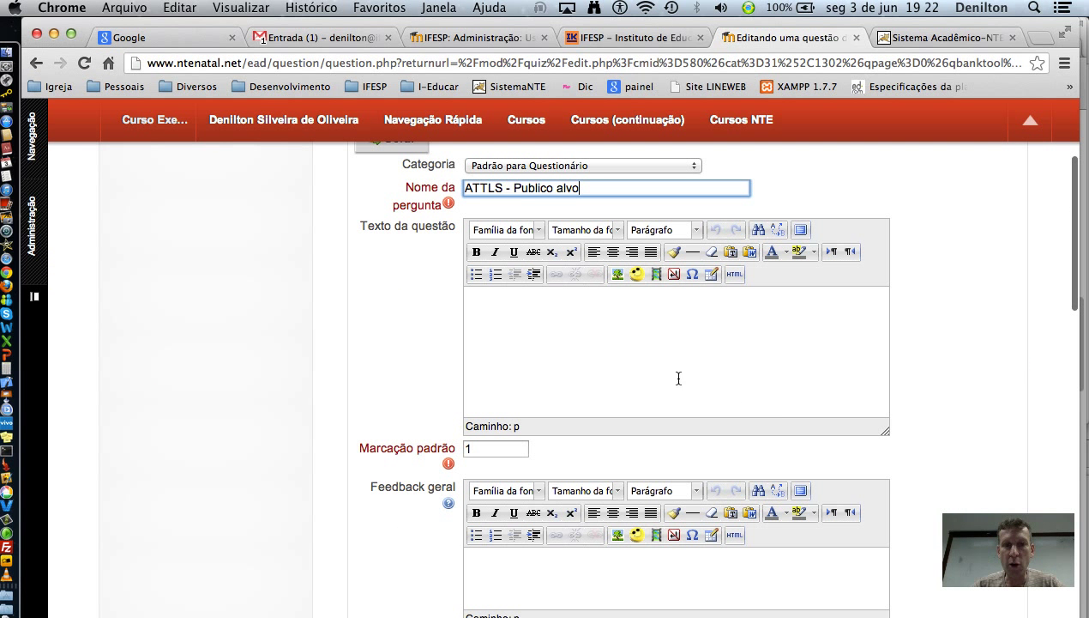
click(627, 353)
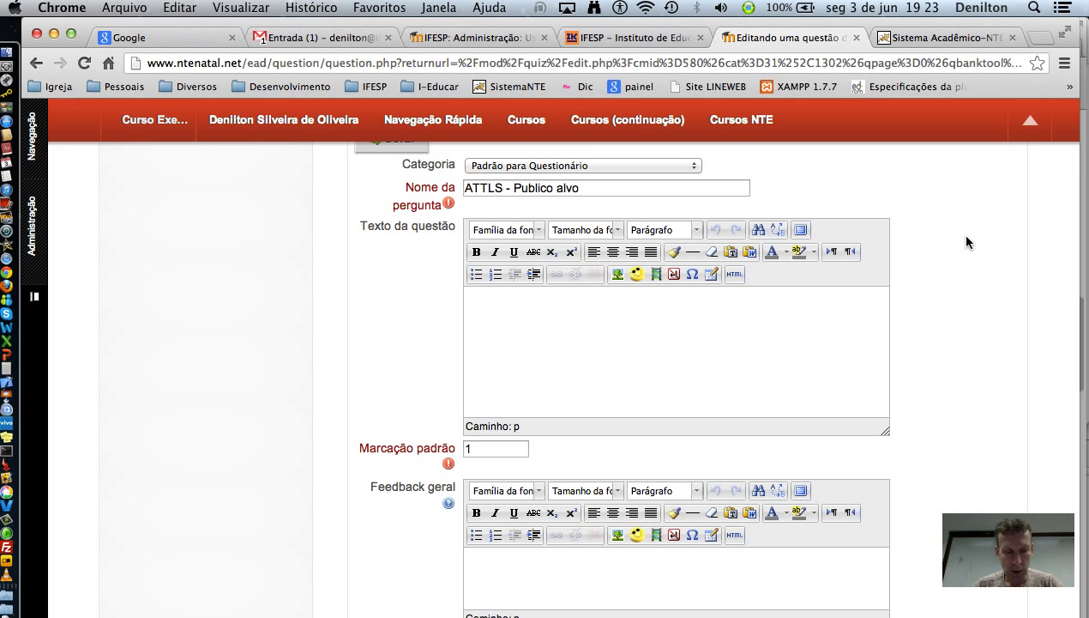
text(Pa)
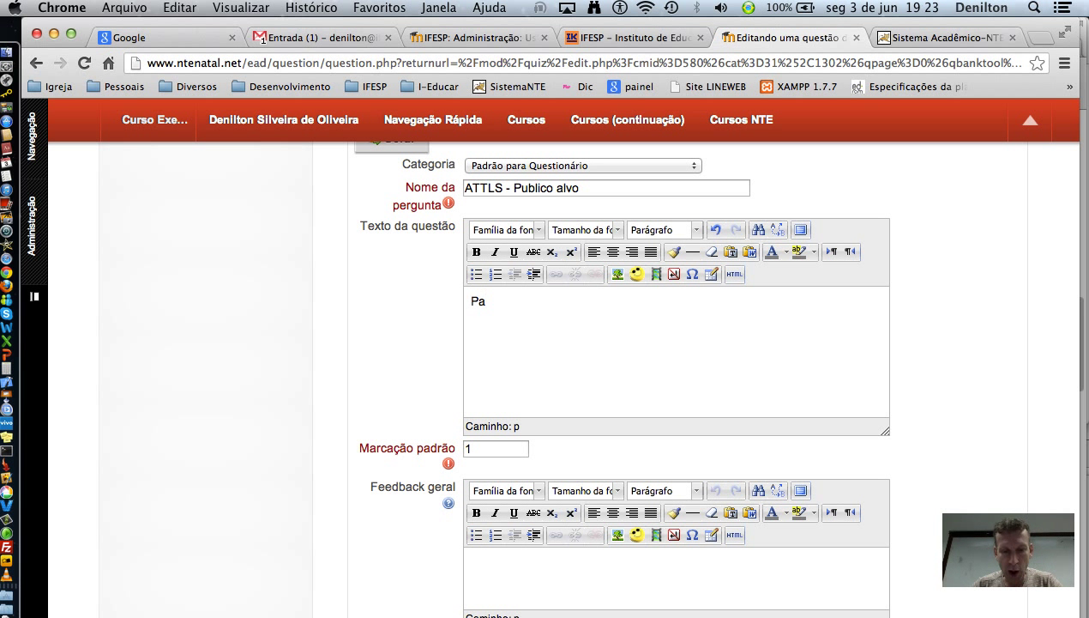
text(ra qual publico alvo a pesquisa ATTLS foi inicialmente construída)
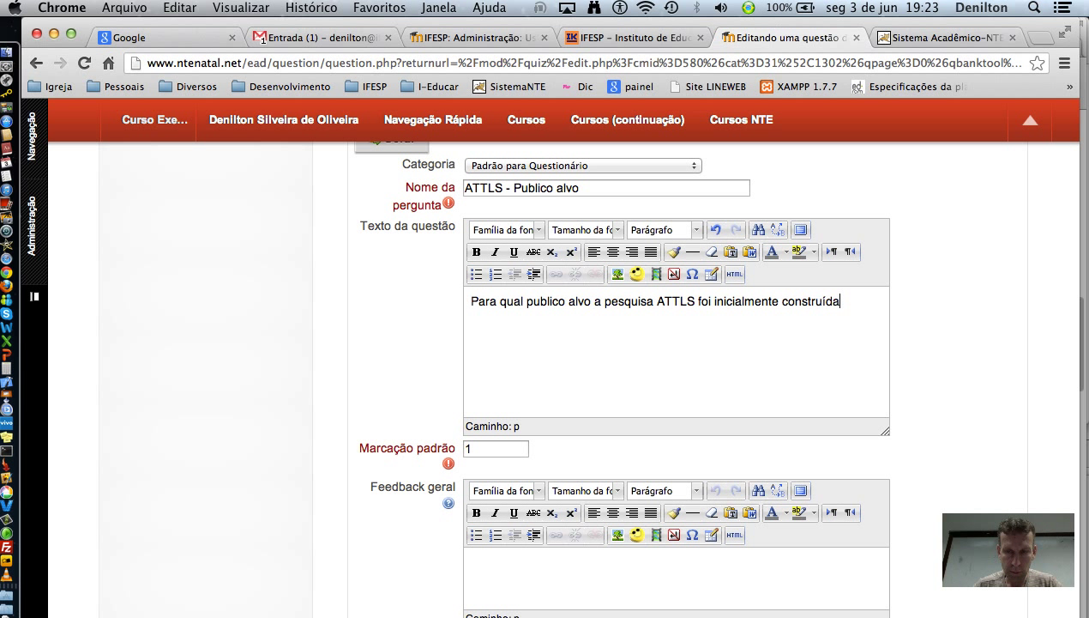
text(?)
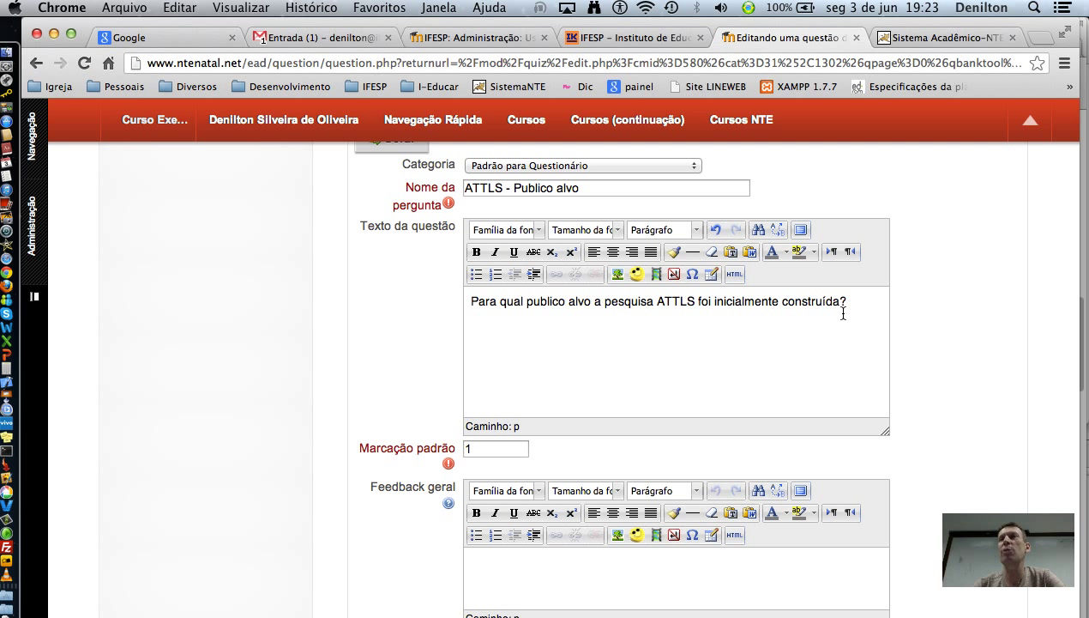
Step: Allow only one answer (Apenas uma resposta) and set the choice numbering to "1., 2., 3., ..."
scroll(622, 378, down, 5)
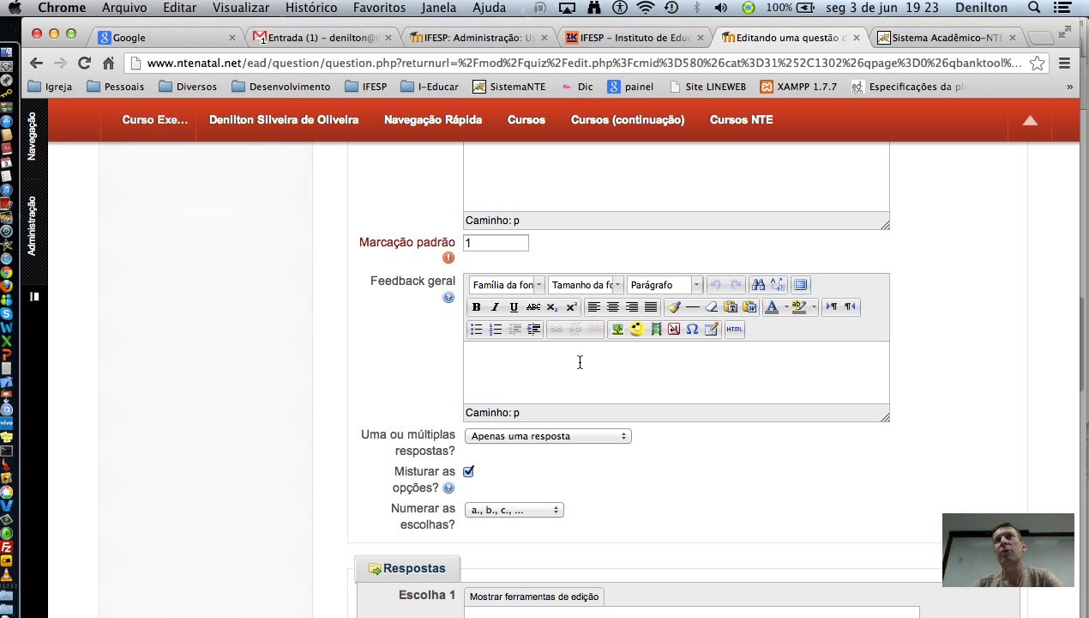
scroll(365, 373, down, 5)
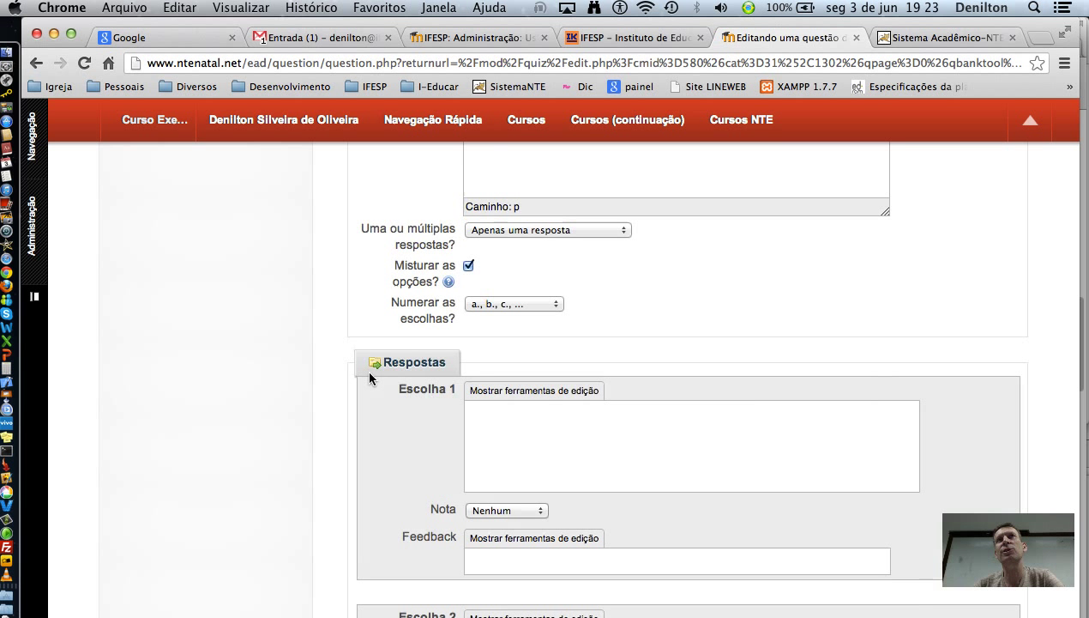
click(604, 232)
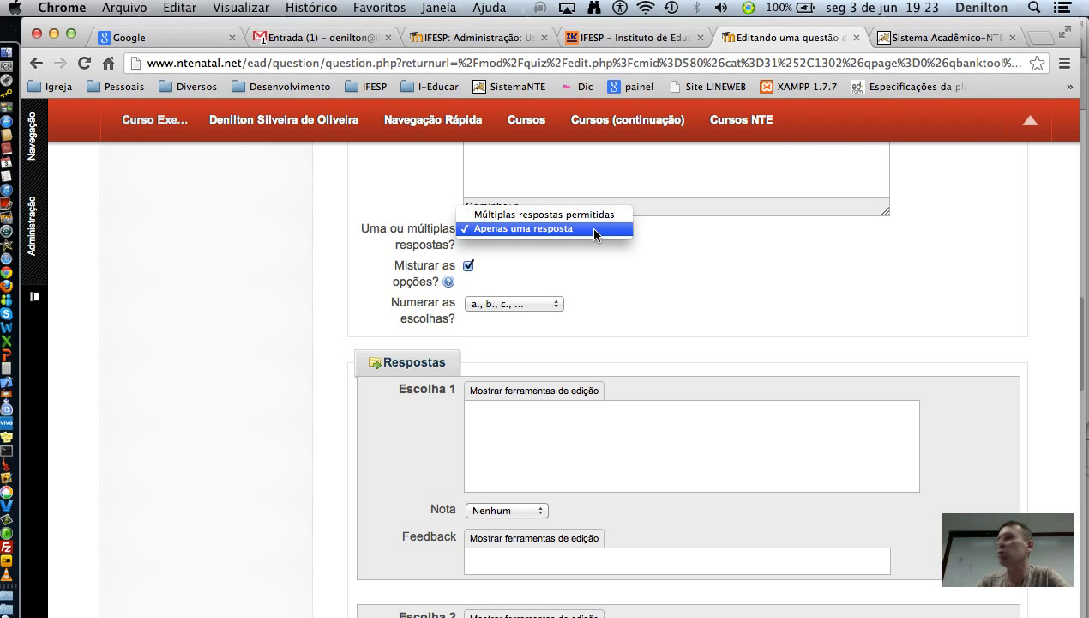
click(542, 232)
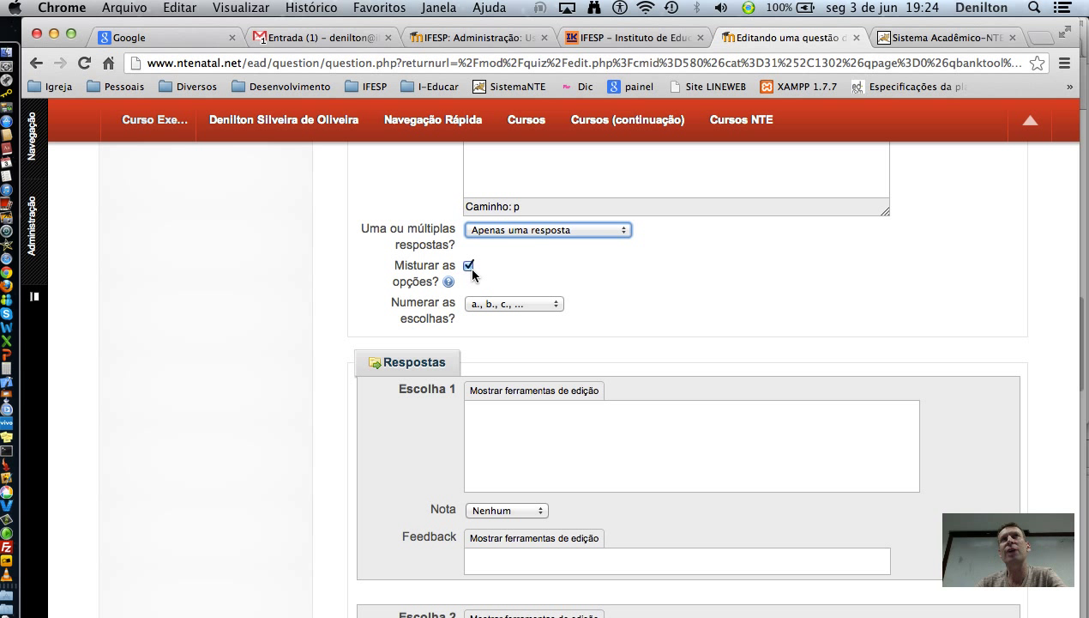
click(557, 305)
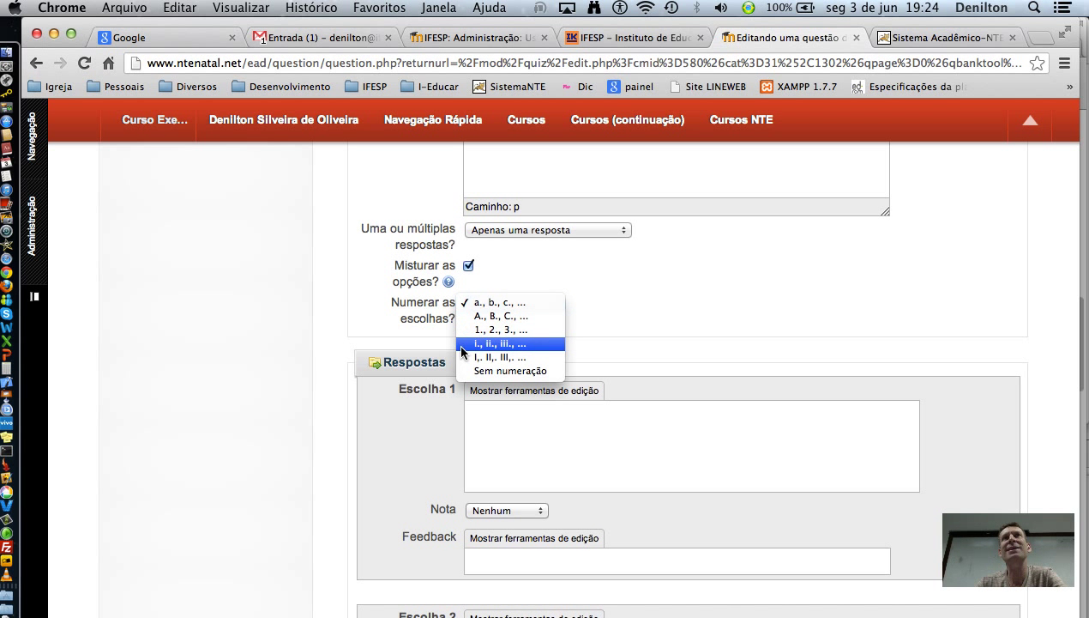
click(468, 330)
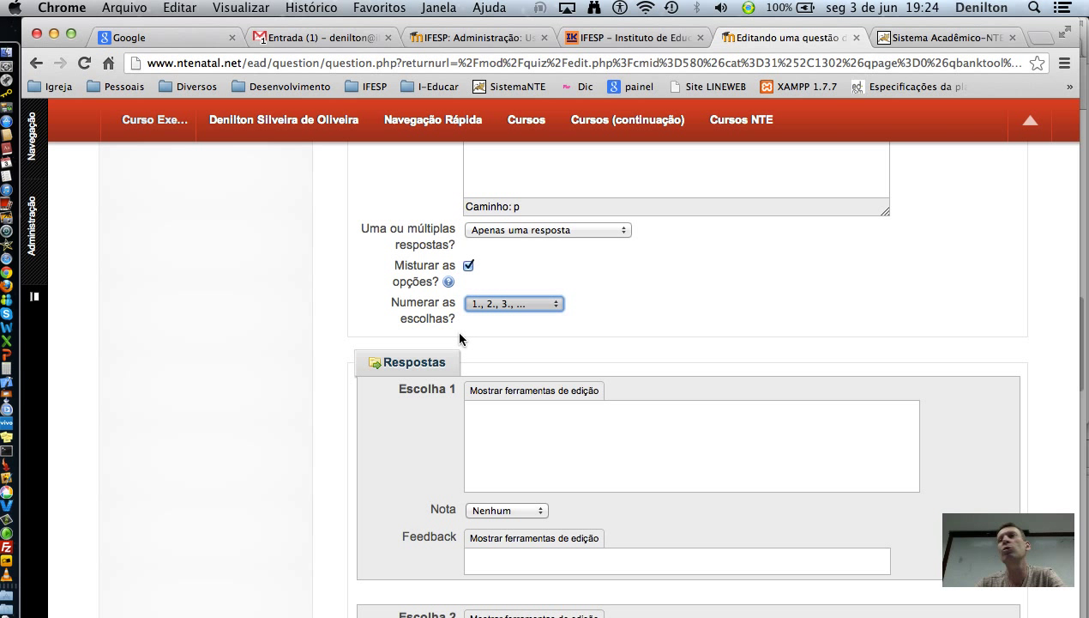
Step: Enter "Adolescentes, meninos e meninas." as the answer text of Escolha 1
click(512, 413)
scroll(650, 320, down, 3)
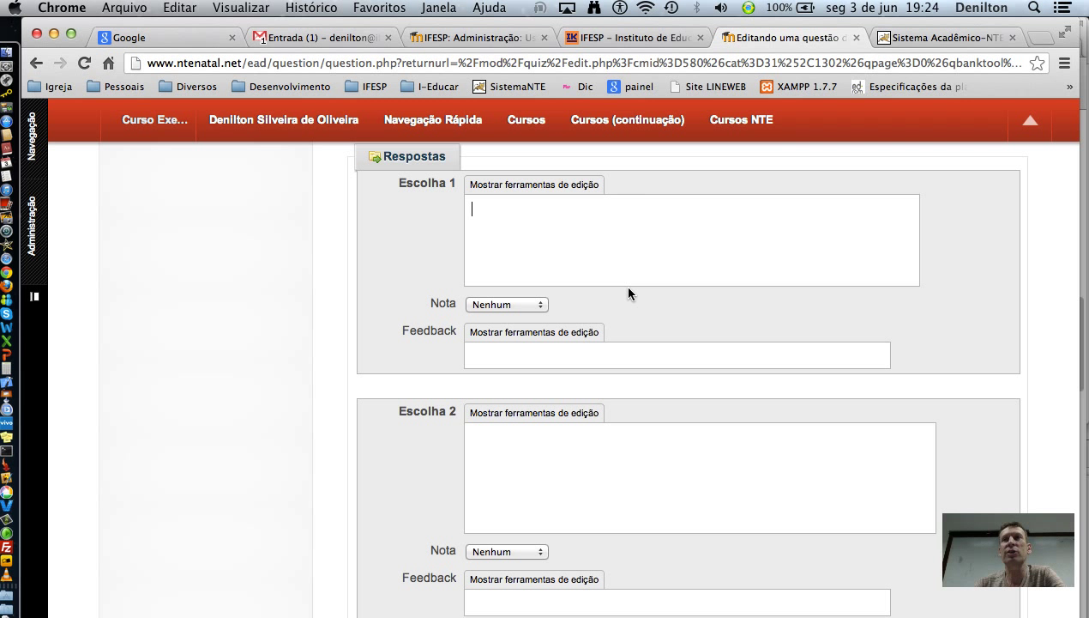
text(Ad)
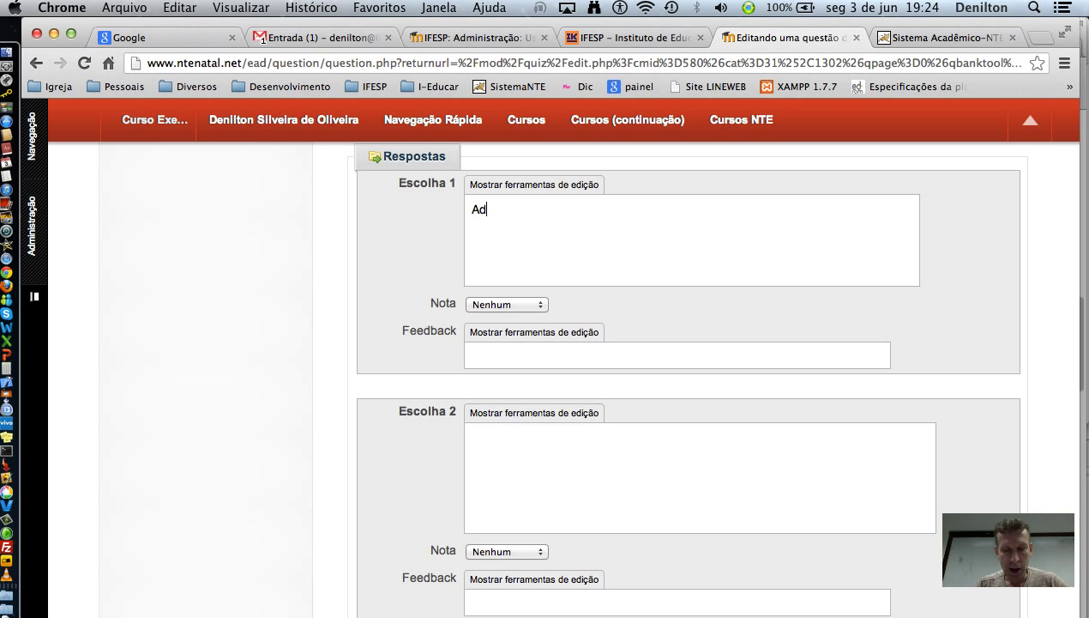
text(olescent)
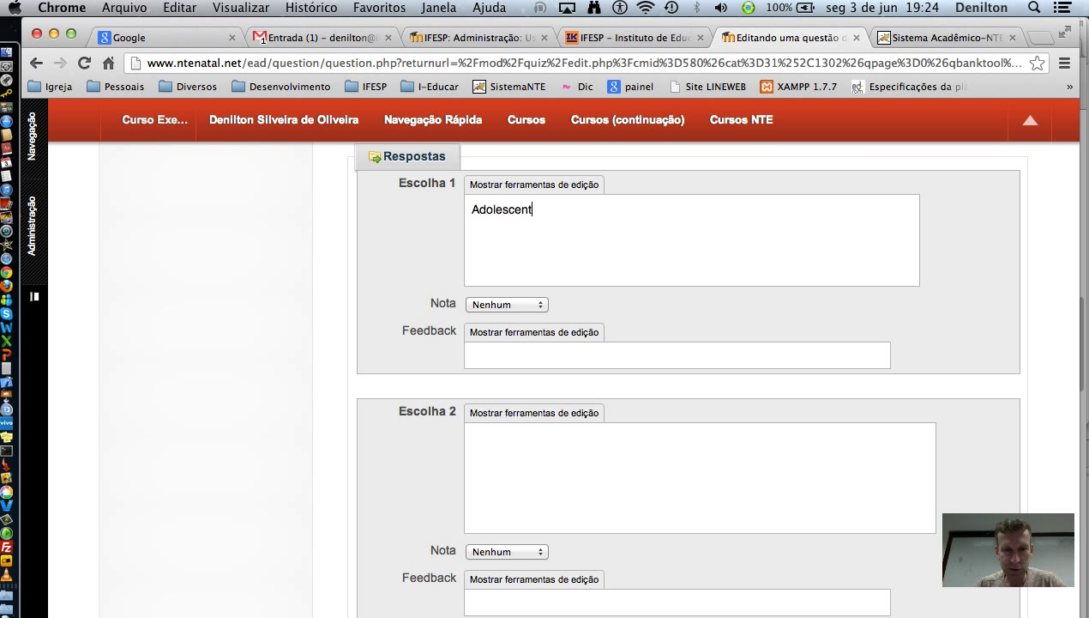
text(es, meninos e meninas.)
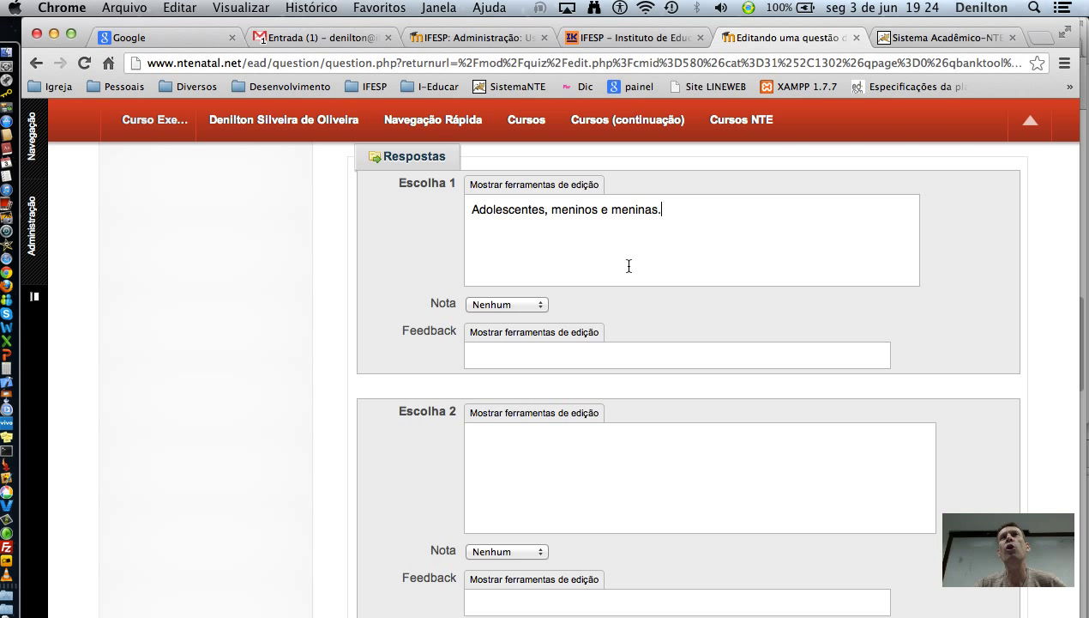
Step: Set the Nota of Escolha 1 to 100%
triple_click(683, 210)
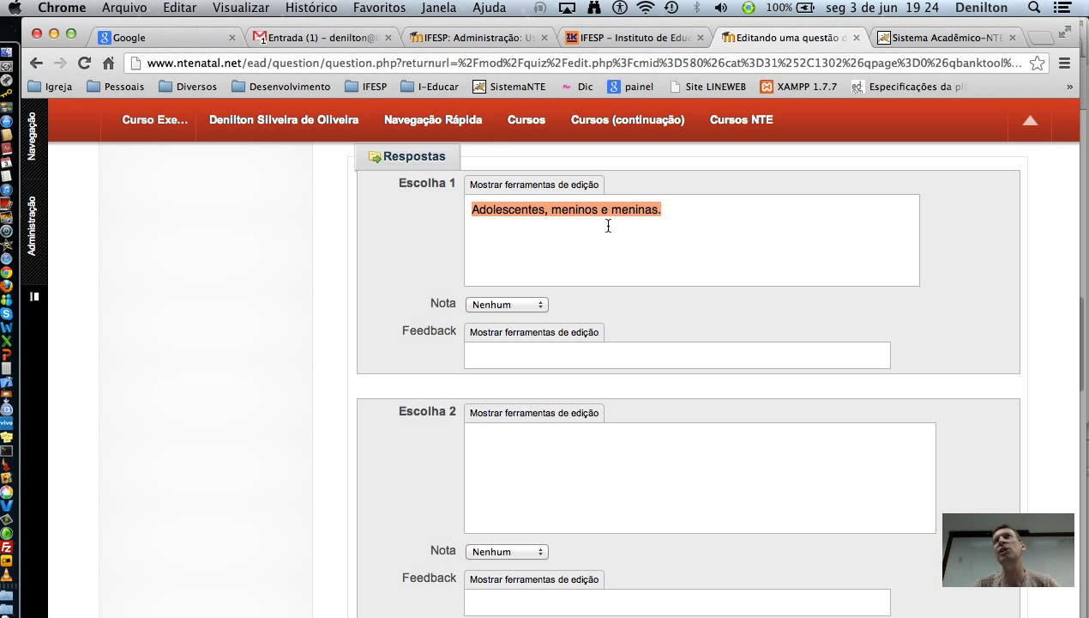
click(540, 306)
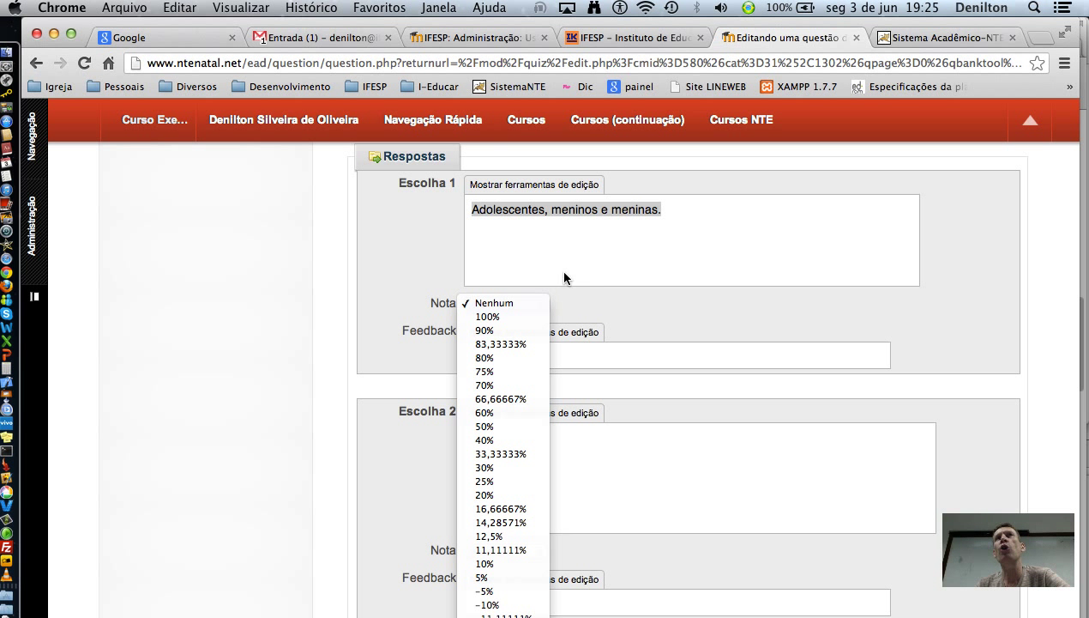
key(Escape)
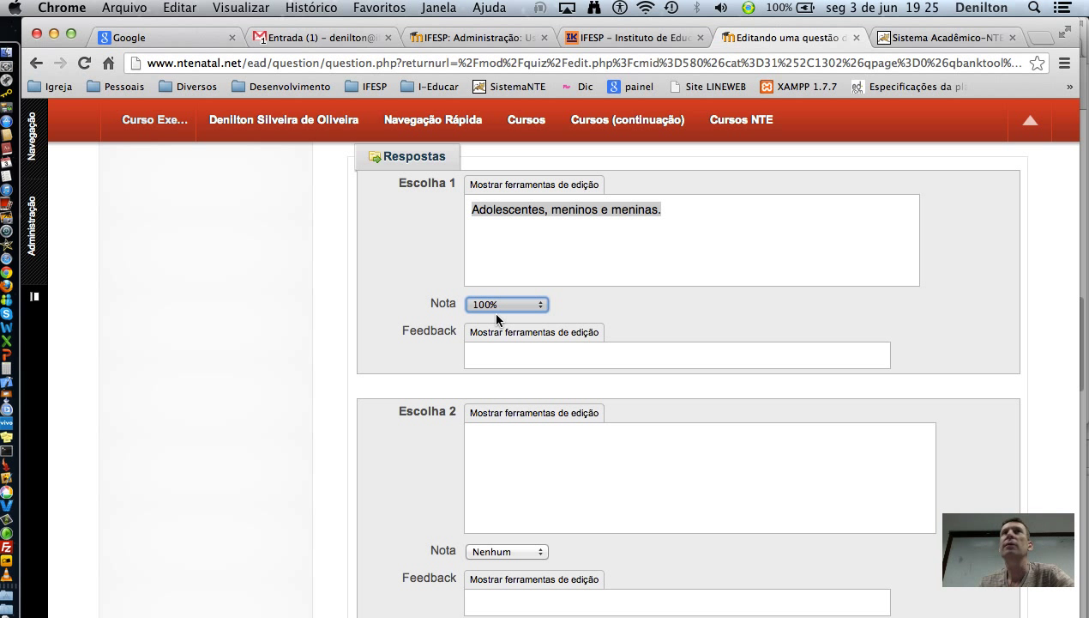
click(523, 353)
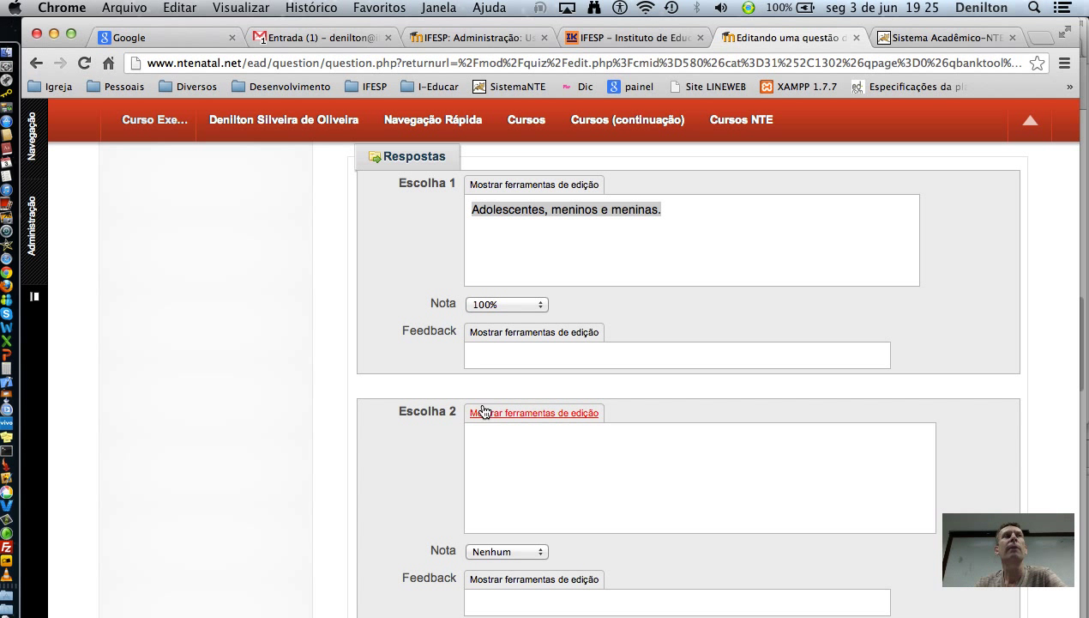
Step: Copy the Escolha 1 text into Escolha 2 and reword it as "Adolescentes, somente do sexo feminino - meninas."
click(502, 434)
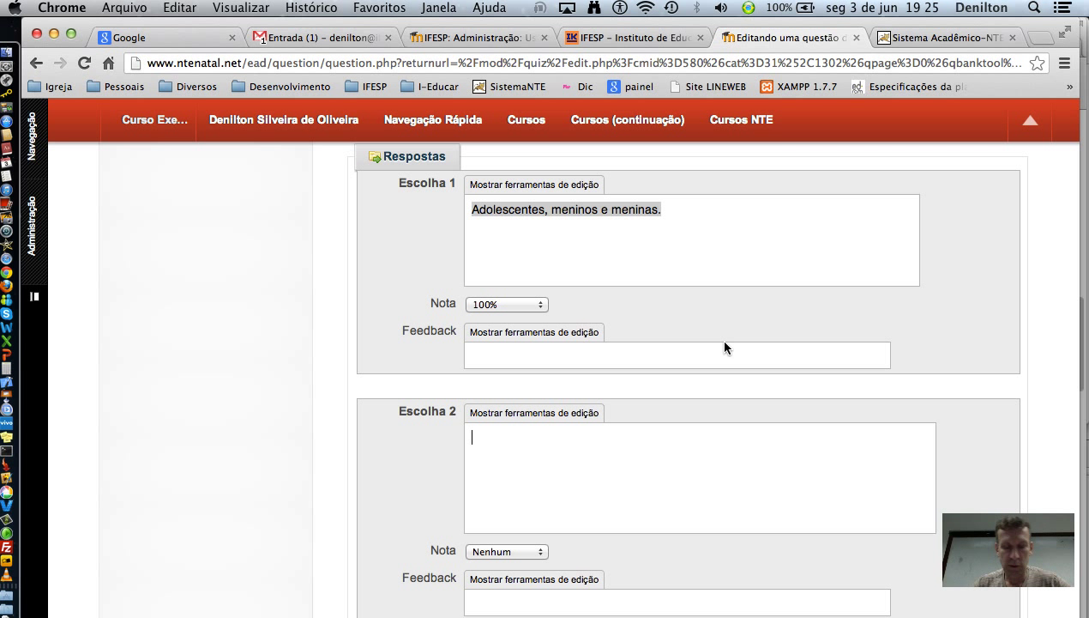
click(693, 225)
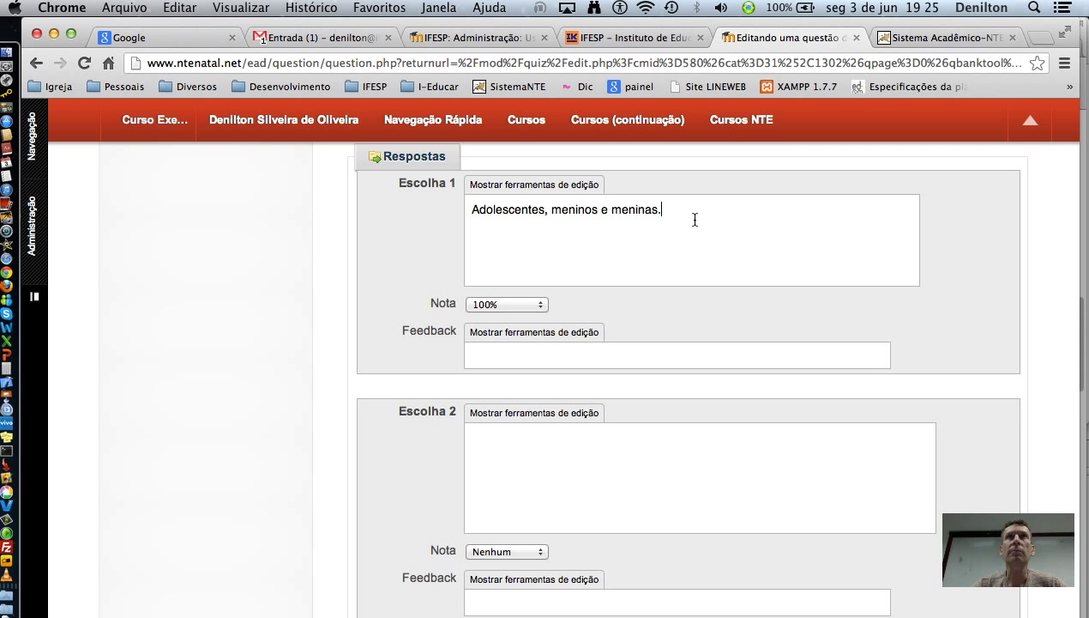
key(super+a)
key(super+c)
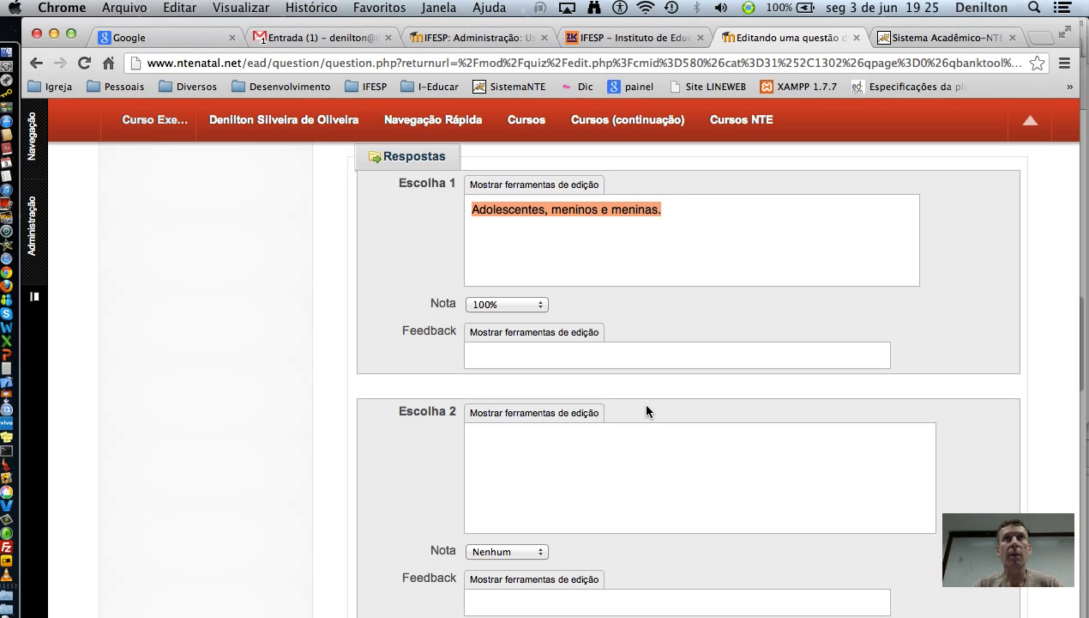
click(620, 454)
key(super+v)
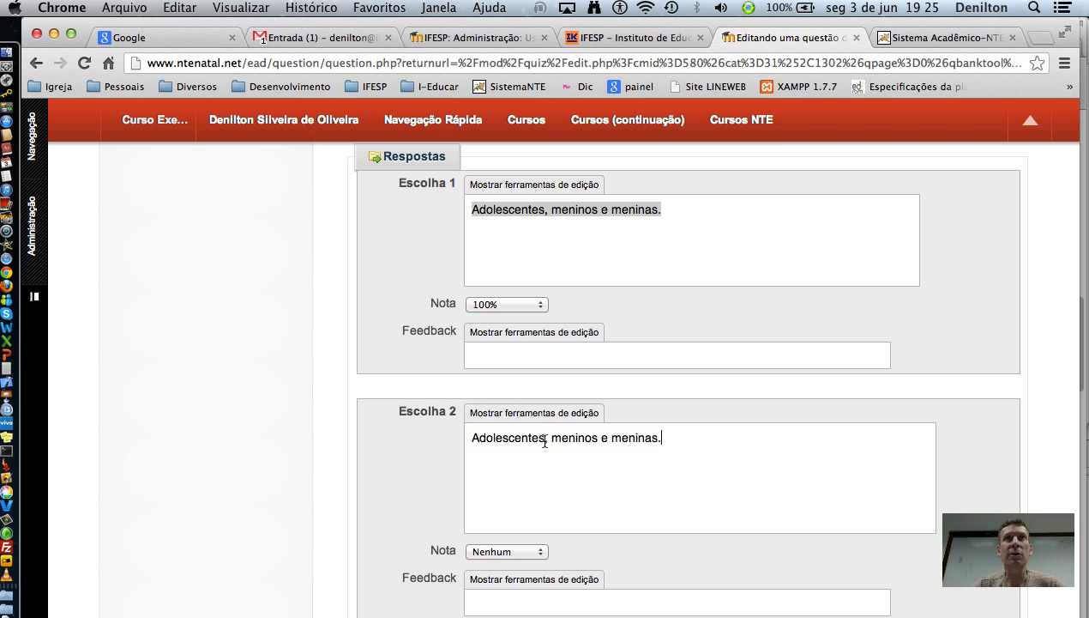
drag(551, 437, 609, 444)
text(some)
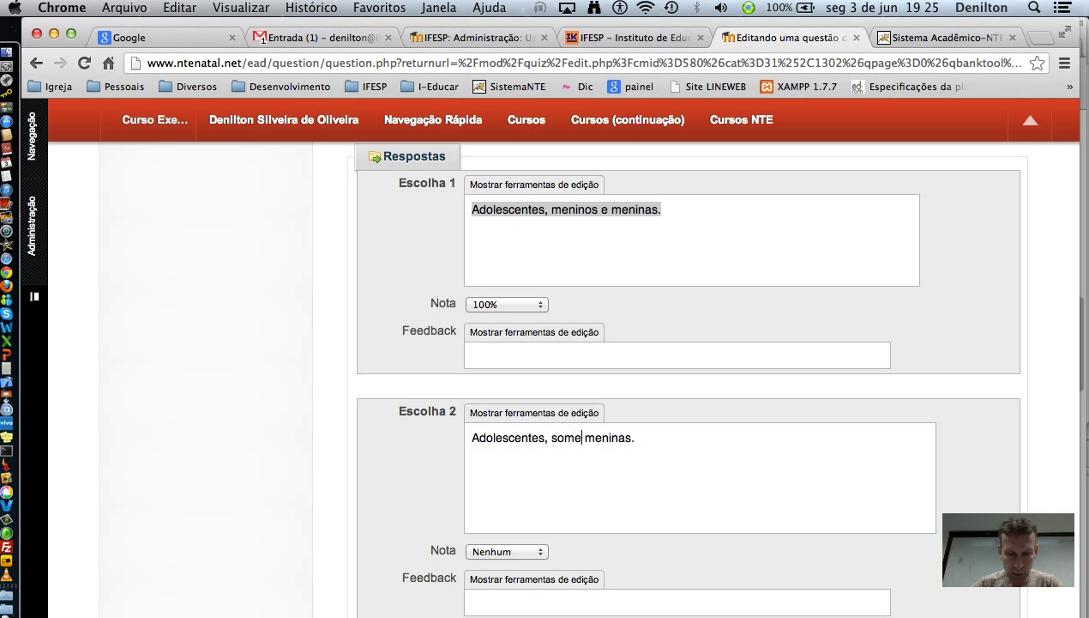
Step: Copy the complete answer text of Escolha 2 and keep its Nota at Nenhum
key(super+a)
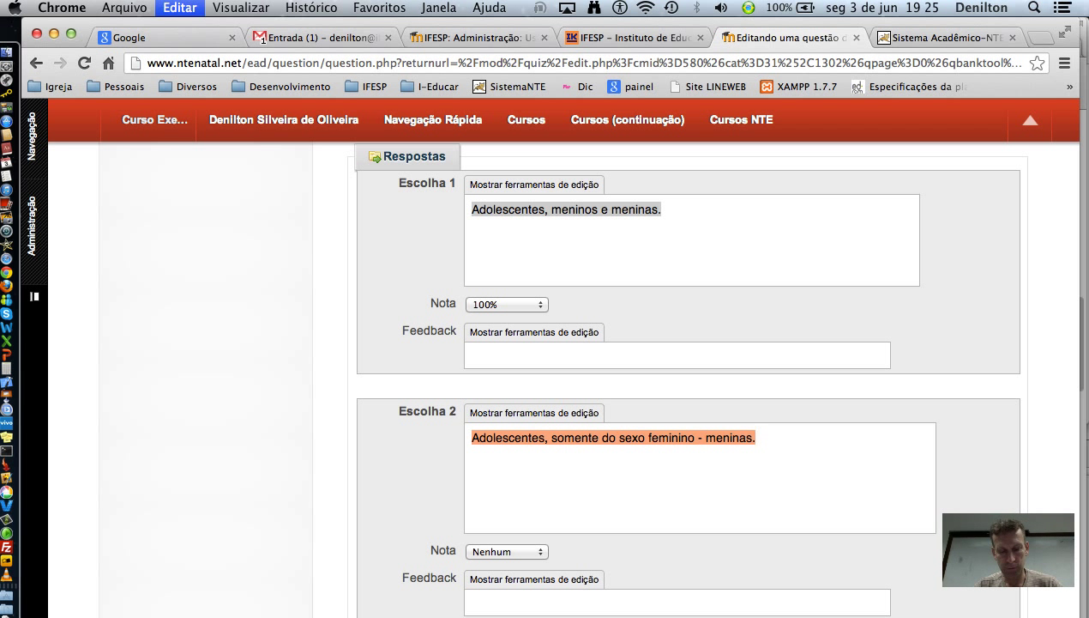
scroll(519, 588, down, 3)
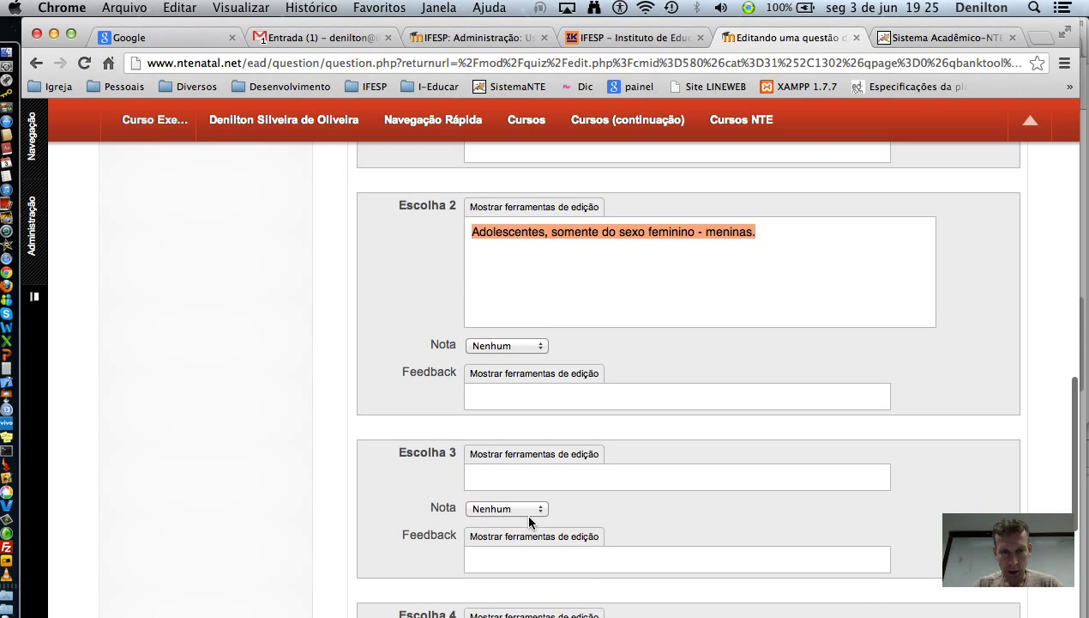
click(533, 397)
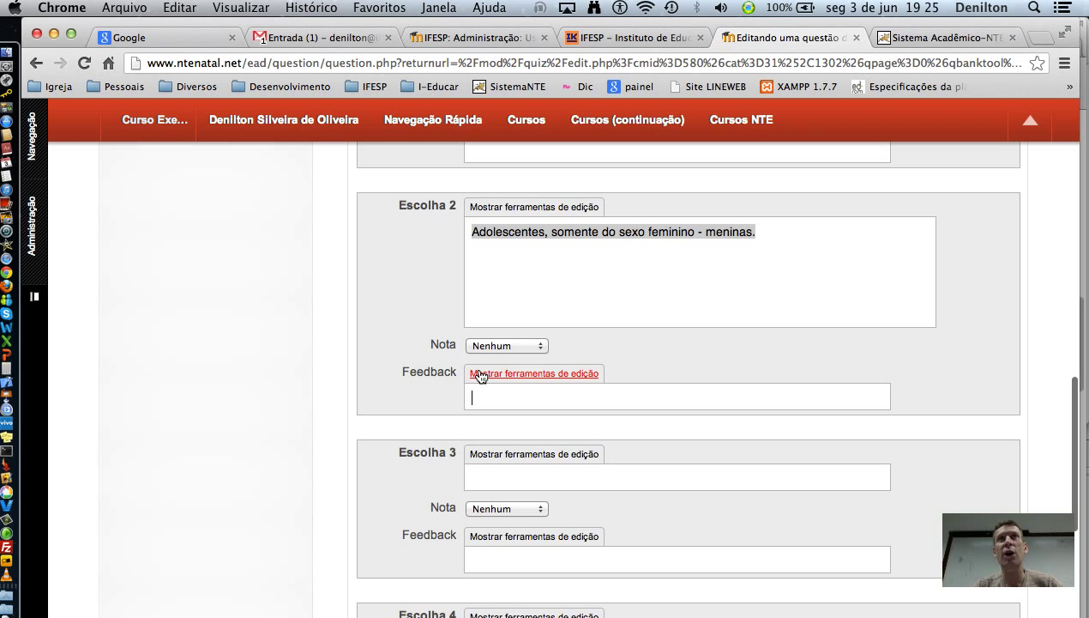
click(516, 343)
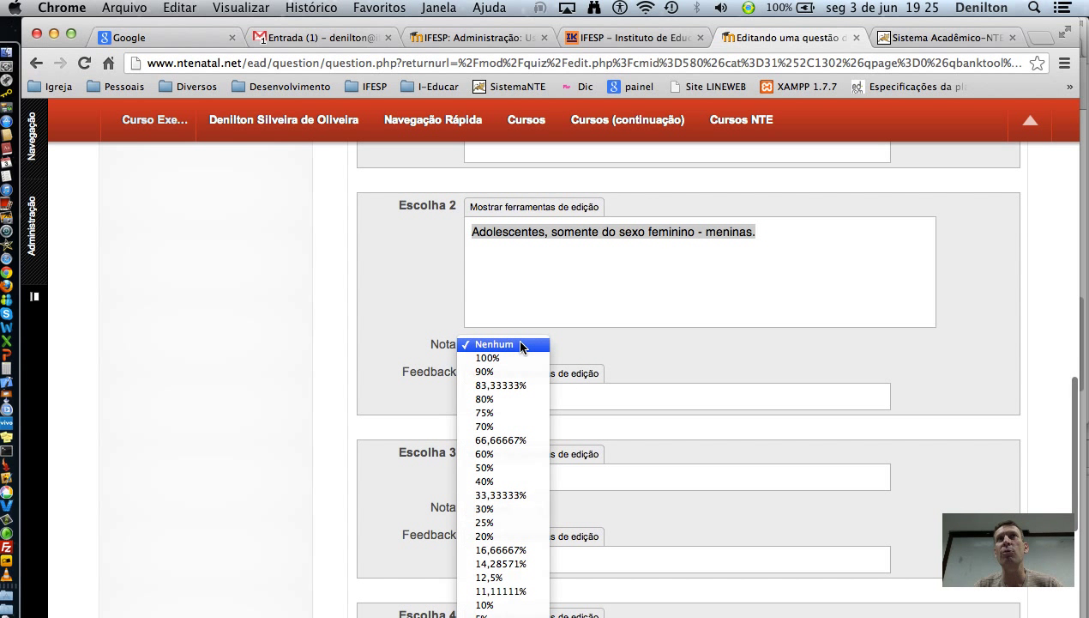
click(491, 344)
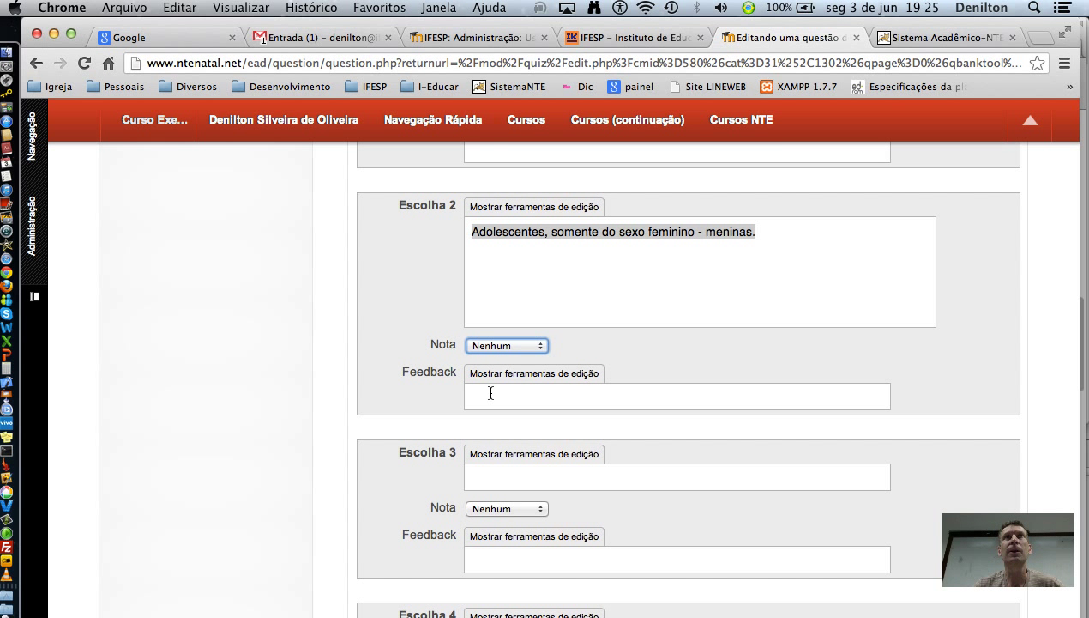
Step: Paste the copied answer into Escolha 3 and change it to "Adolescentes, somente do sexo masculino - meninos."
scroll(412, 369, down, 4)
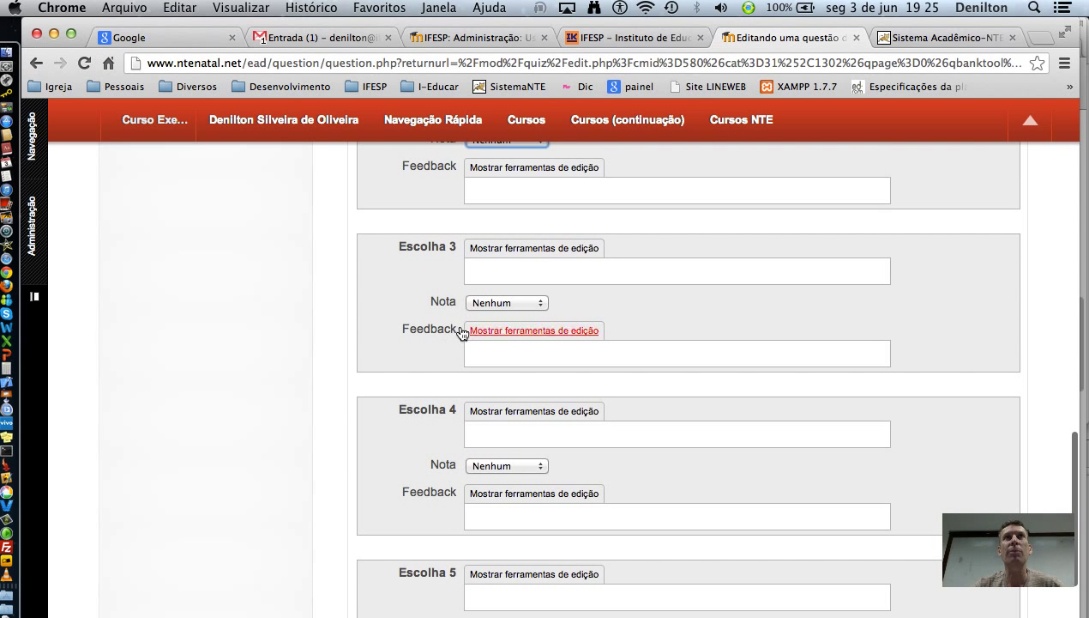
click(502, 272)
key(super+v)
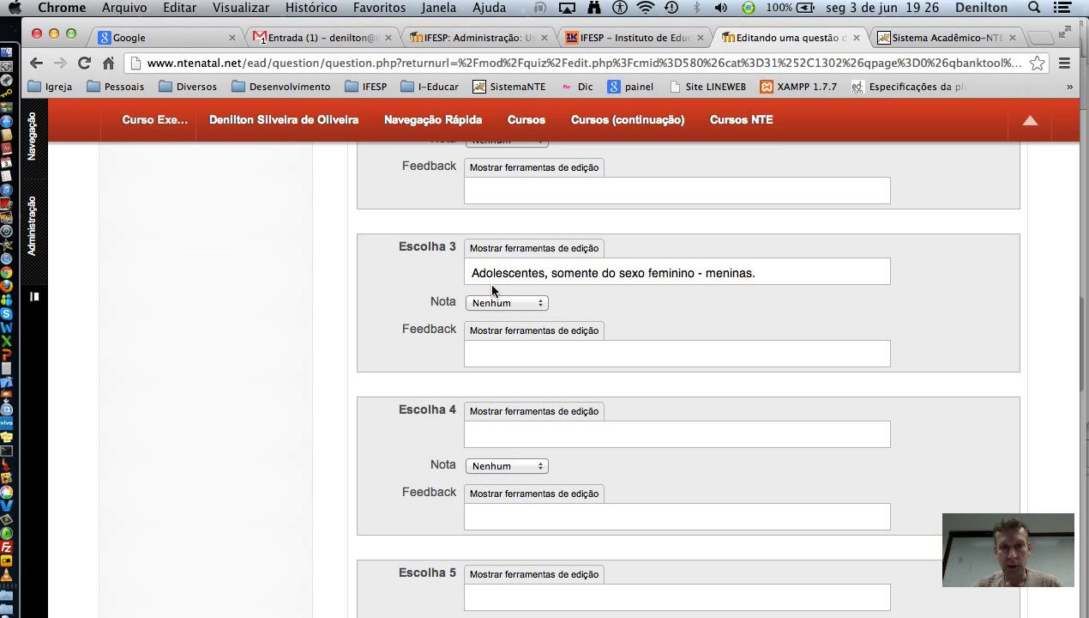
double_click(668, 276)
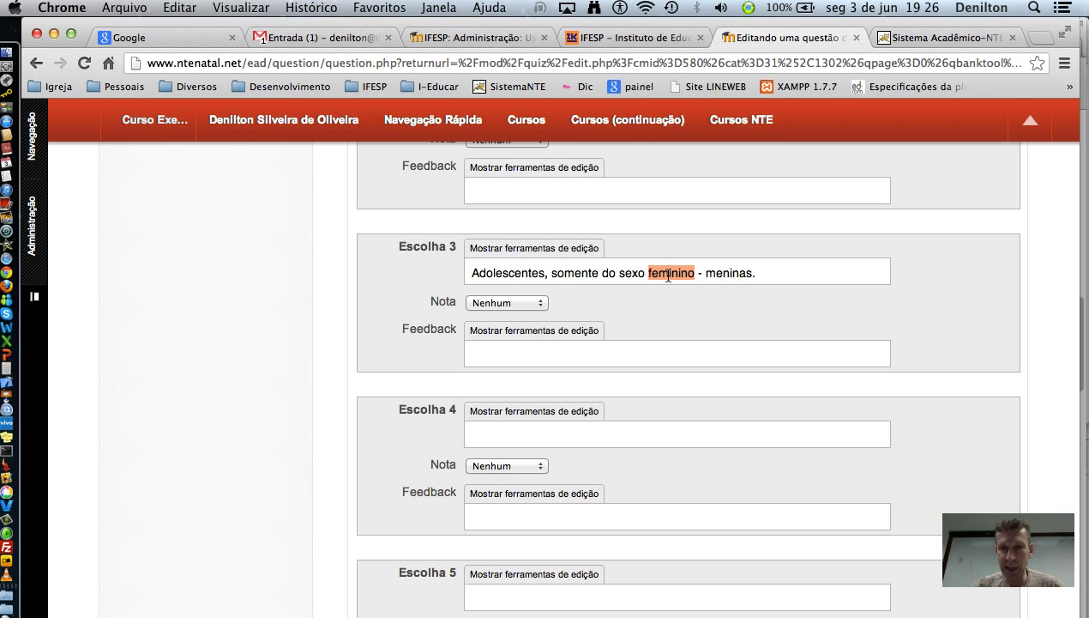
text(masculin)
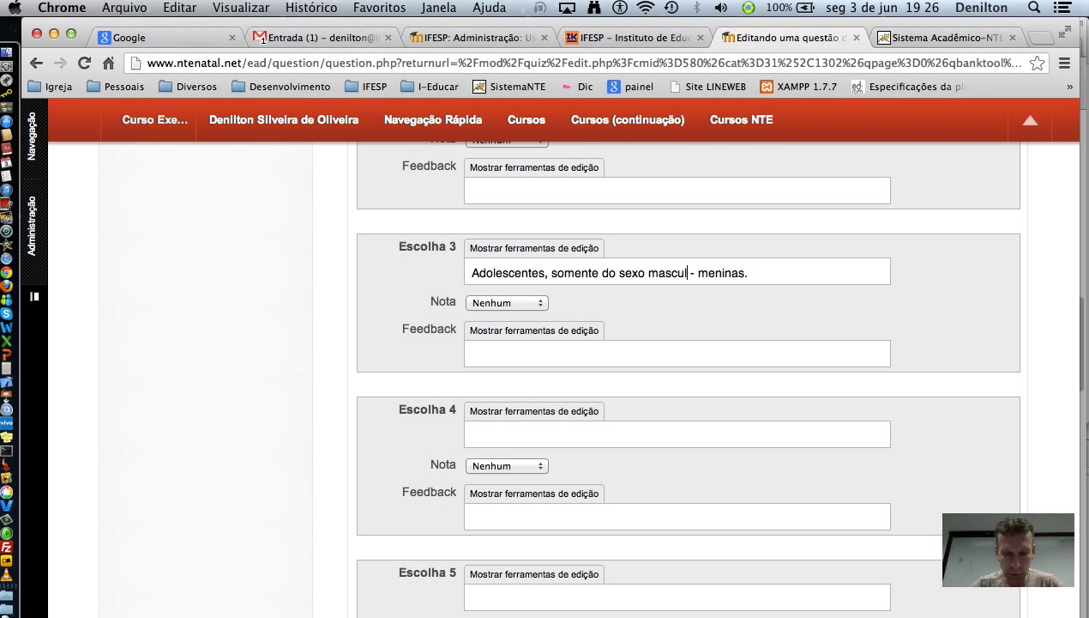
text(o)
key(Right)
key(Right)
key(Right)
key(Right)
key(Right)
key(Right)
key(Right)
key(Right)
key(Right)
key(Right)
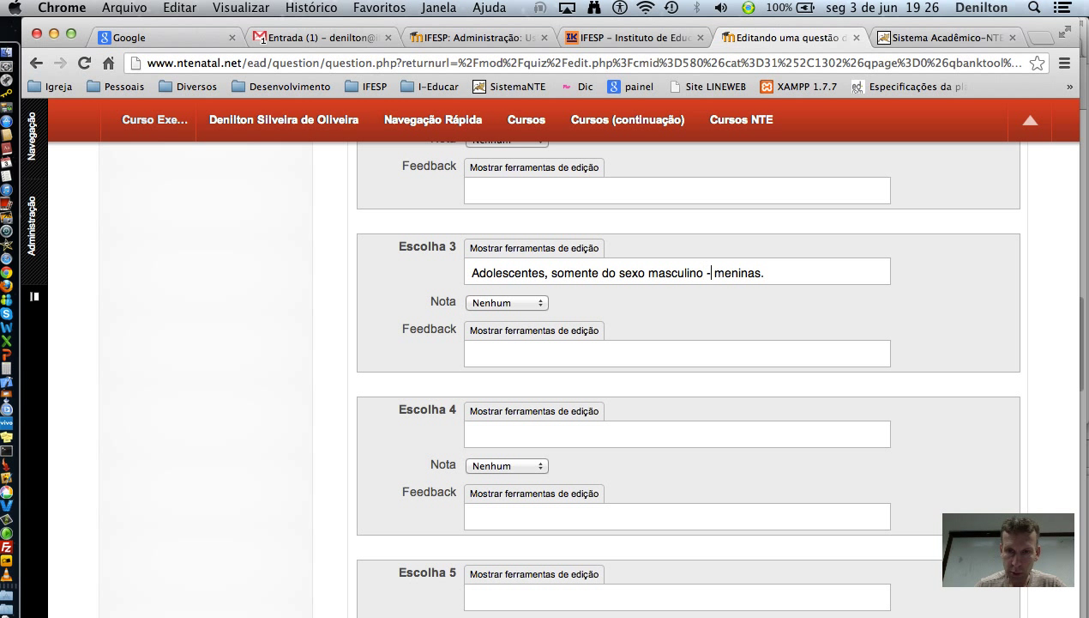
key(BackSpace)
text(o)
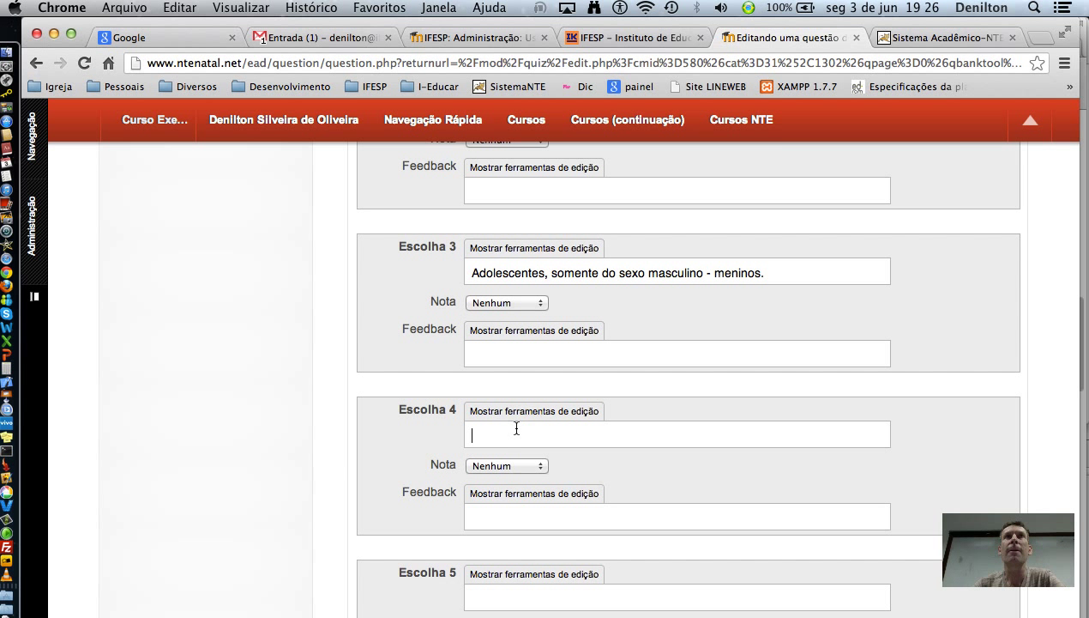
Step: Enter "Adultos de ambos os sexos." as the answer text of Escolha 4
text(A)
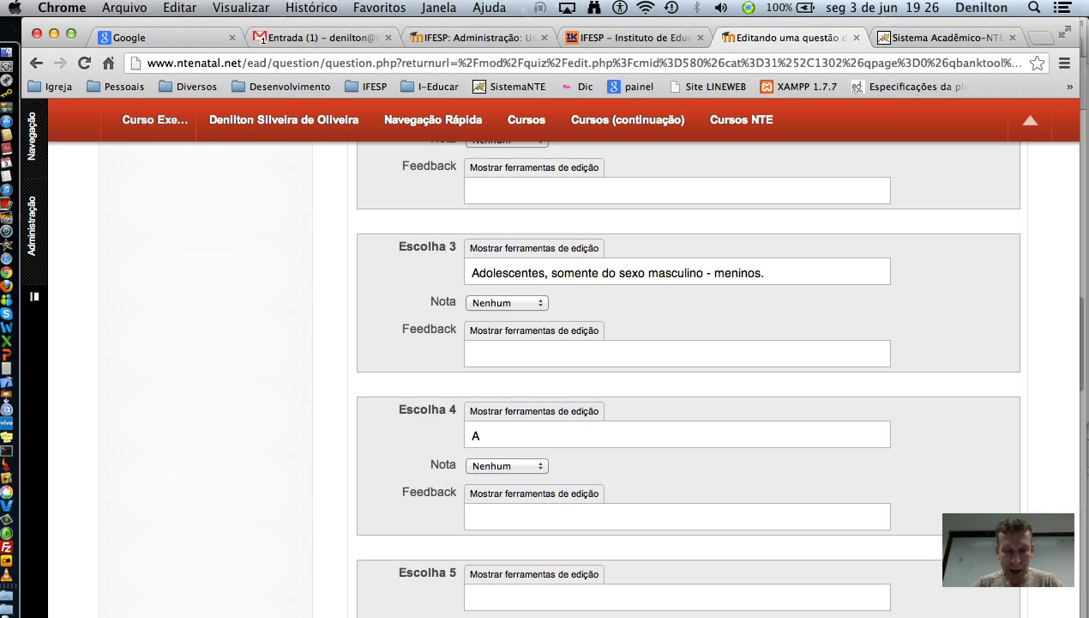
text(dultos de an)
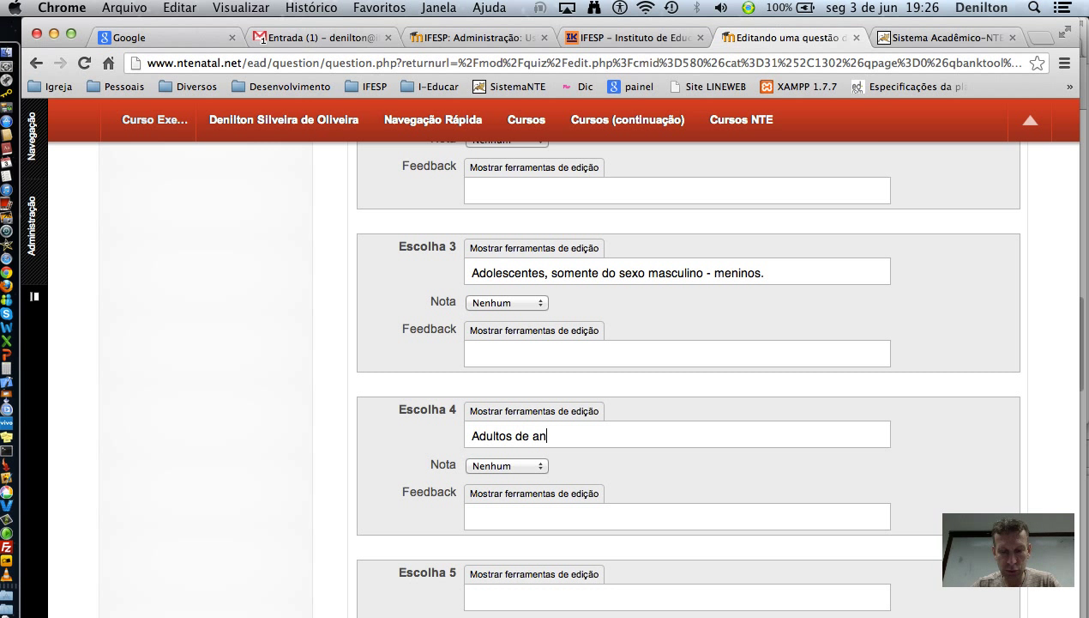
key(BackSpace)
text(mbos os sexos.)
Step: Expand the Feedback combinado section and review its messages for correct, partially correct and incorrect answers
scroll(644, 477, down, 5)
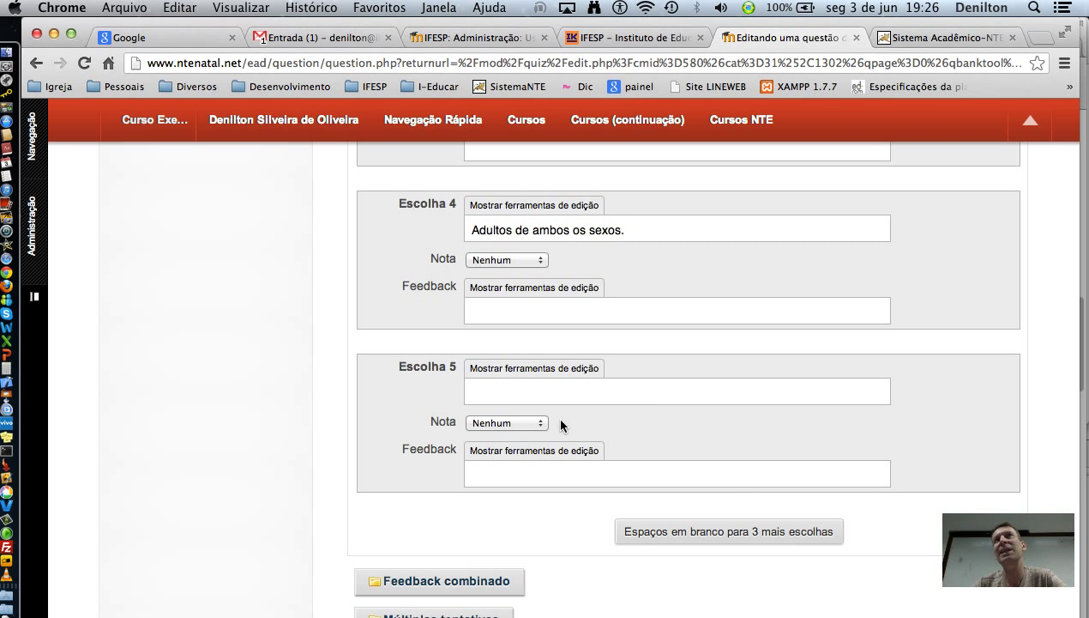
click(450, 582)
scroll(558, 431, down, 3)
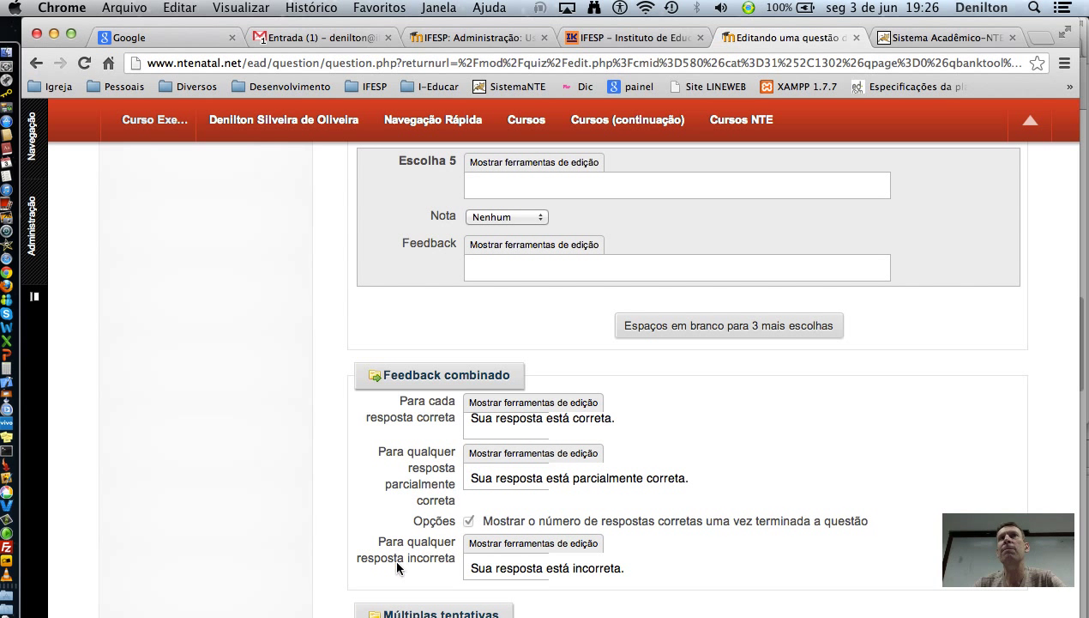
scroll(652, 556, down, 3)
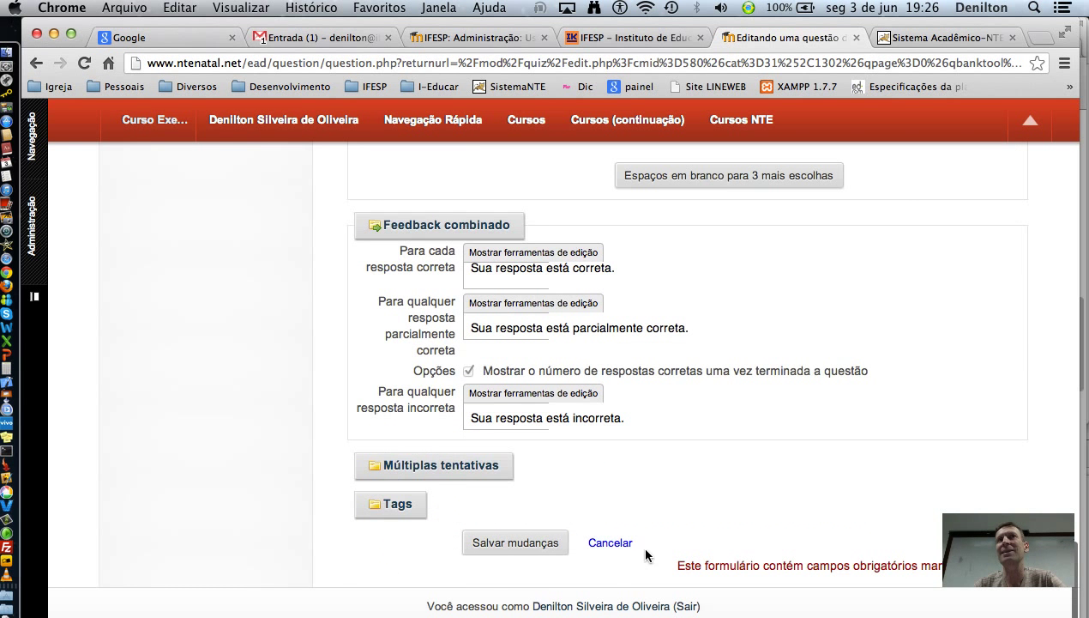
Step: Under Múltiplas tentativas, set the penalty for each incorrect attempt to 10%
click(438, 465)
scroll(434, 457, down, 4)
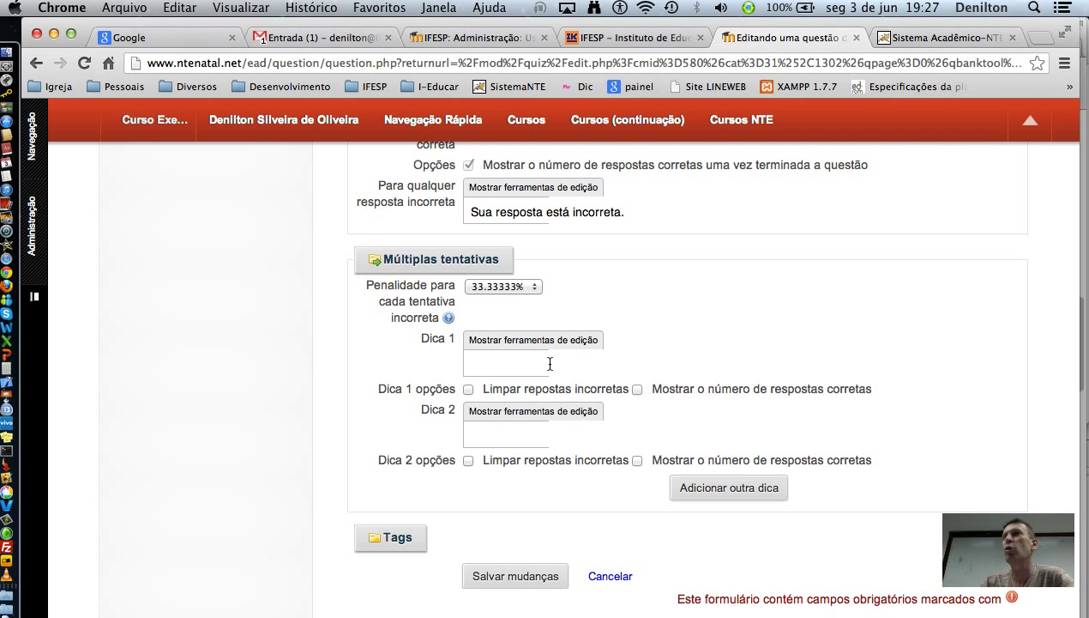
click(532, 287)
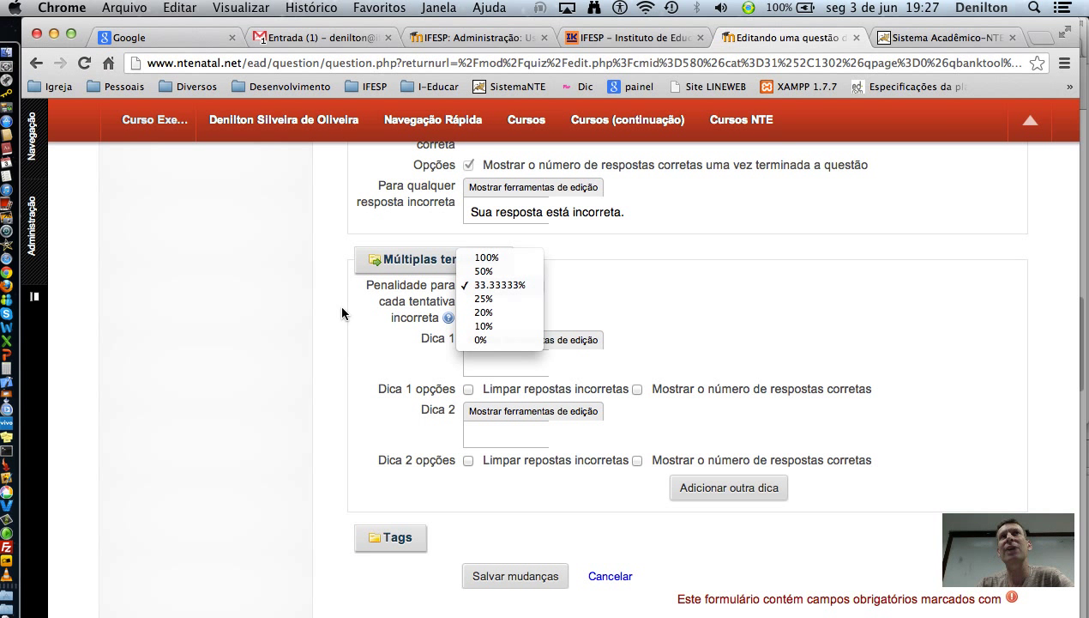
click(485, 327)
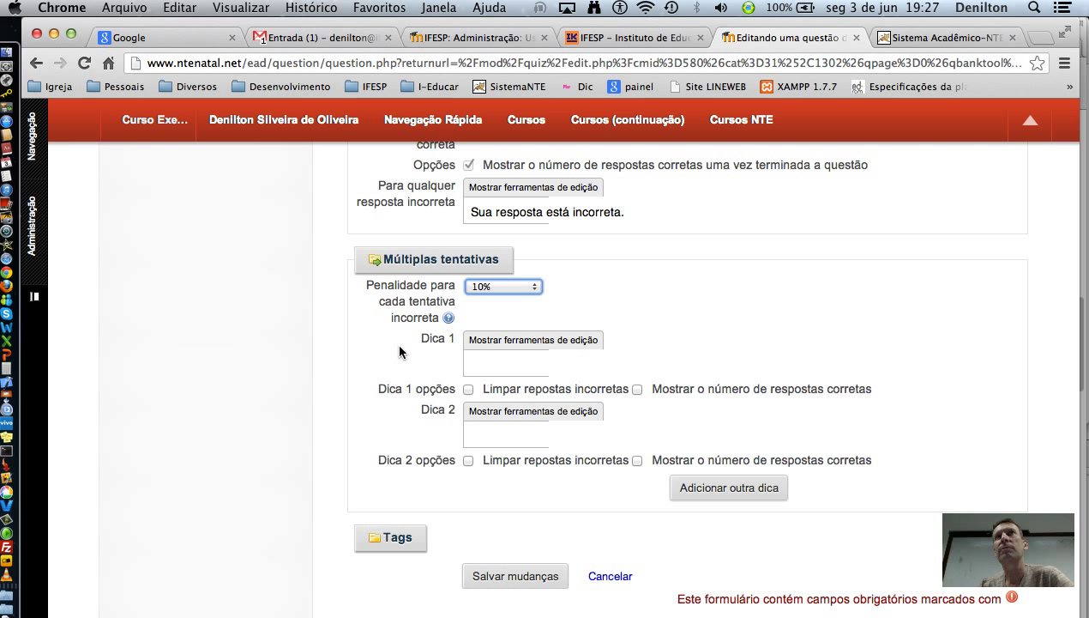
click(498, 367)
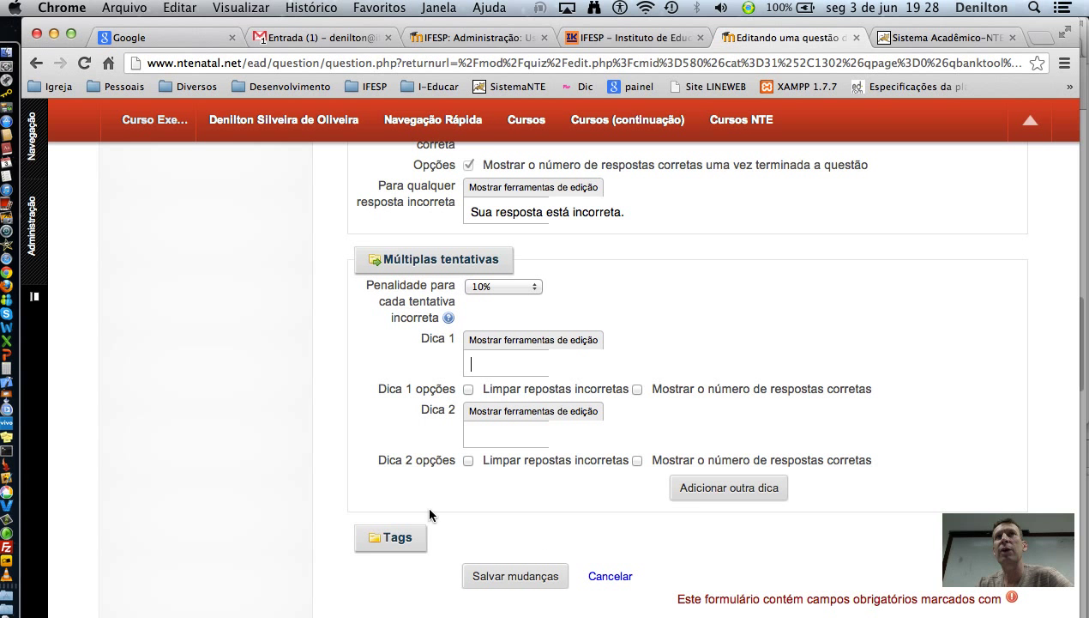
Step: Expand the Tags section, leave it empty, and save the question
click(392, 540)
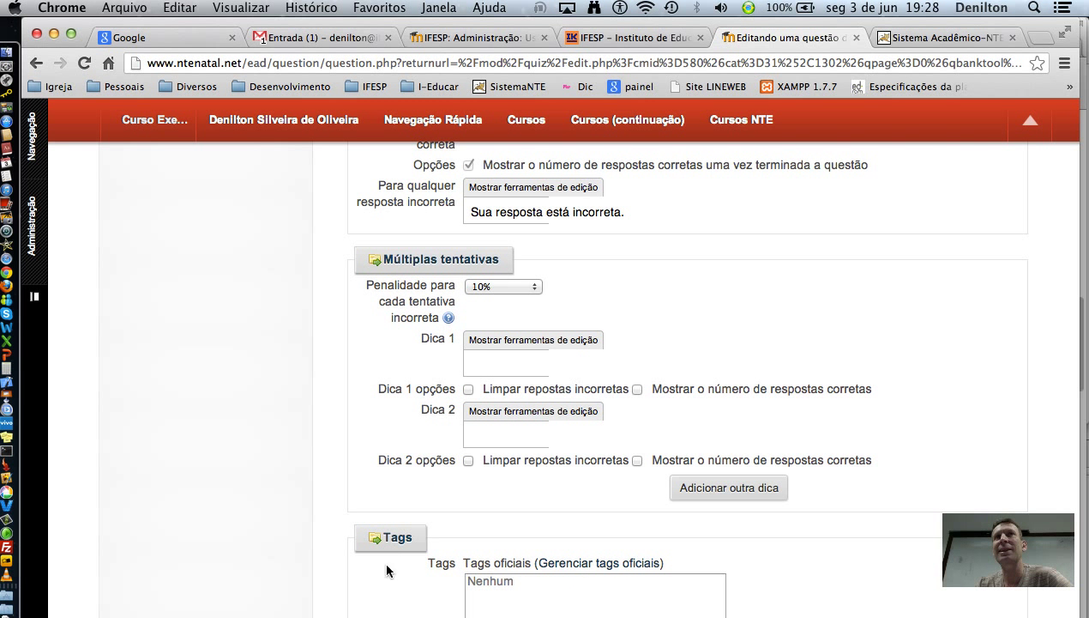
scroll(528, 521, down, 5)
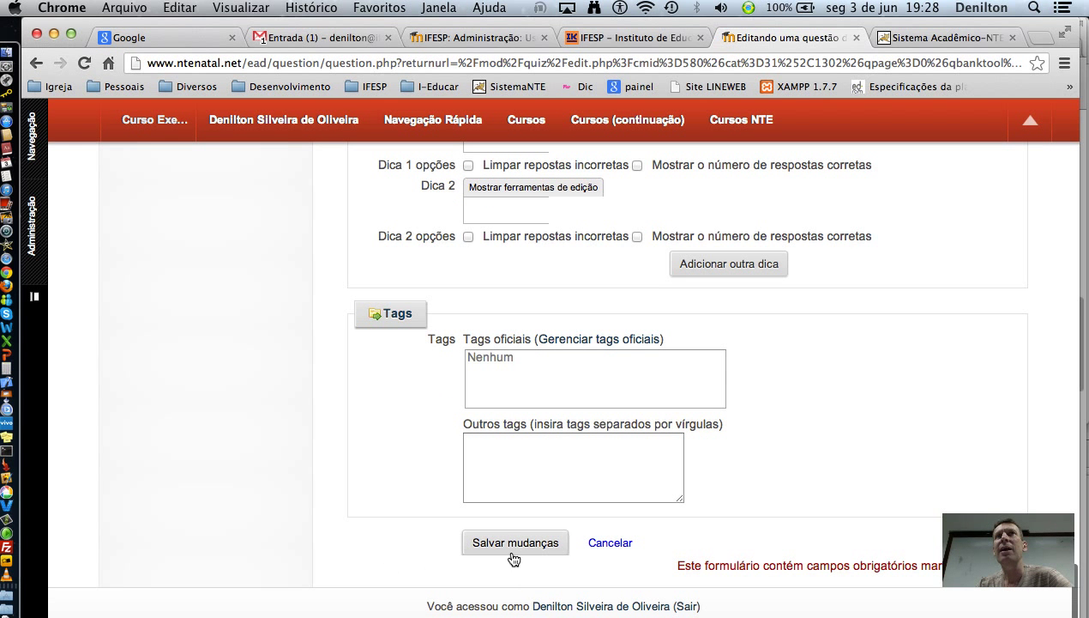
click(514, 550)
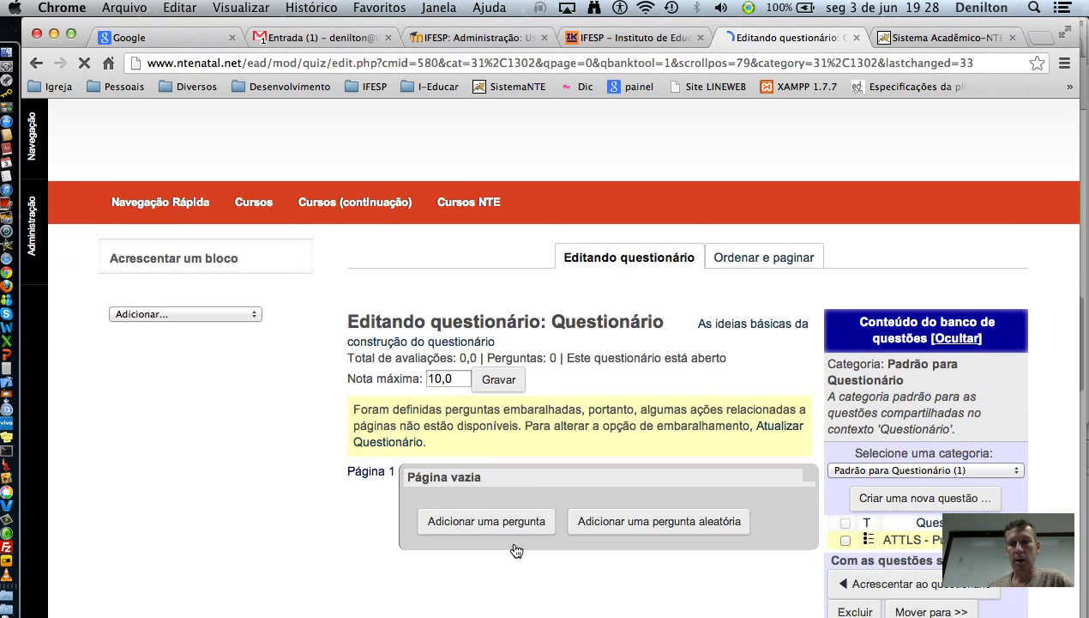
Step: Select the "ATTLS - Publico alvo" question in the question bank and add it to the quiz
scroll(883, 426, down, 5)
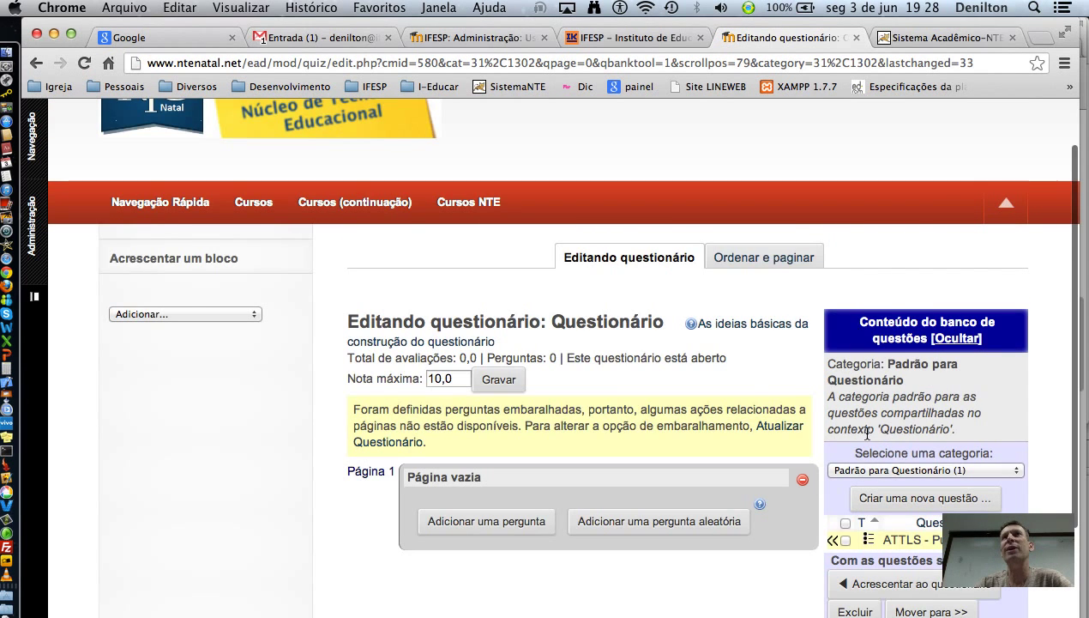
scroll(866, 433, down, 5)
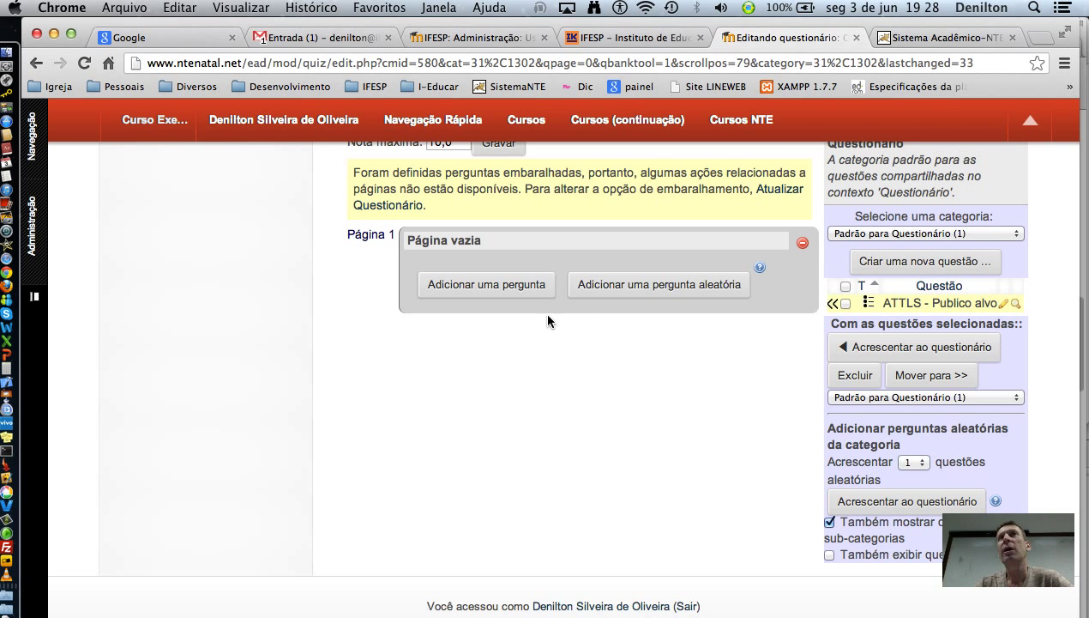
click(845, 304)
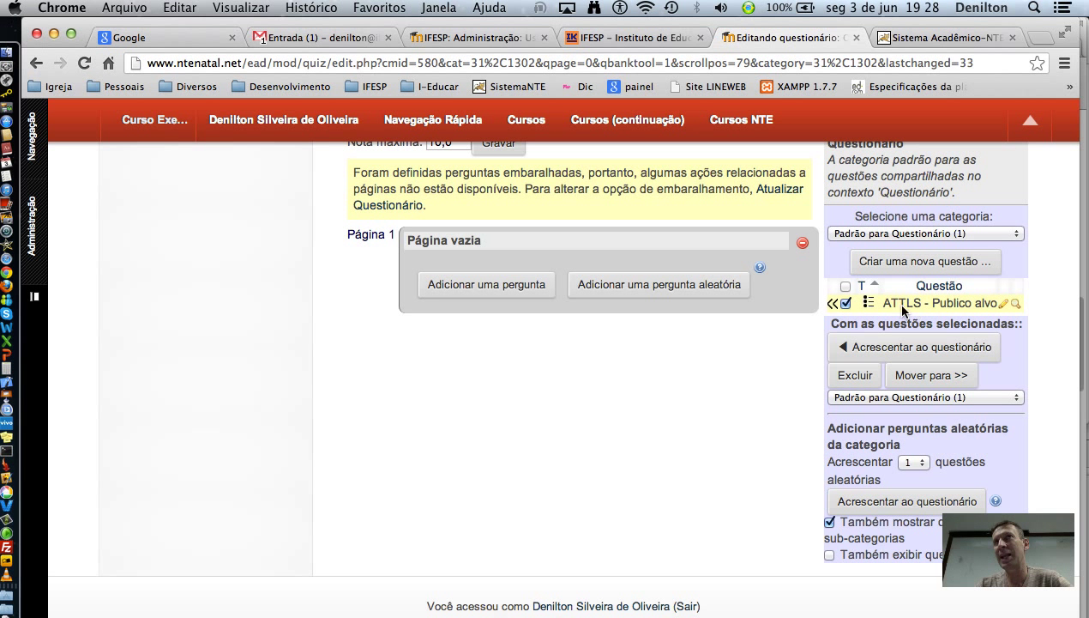
click(905, 353)
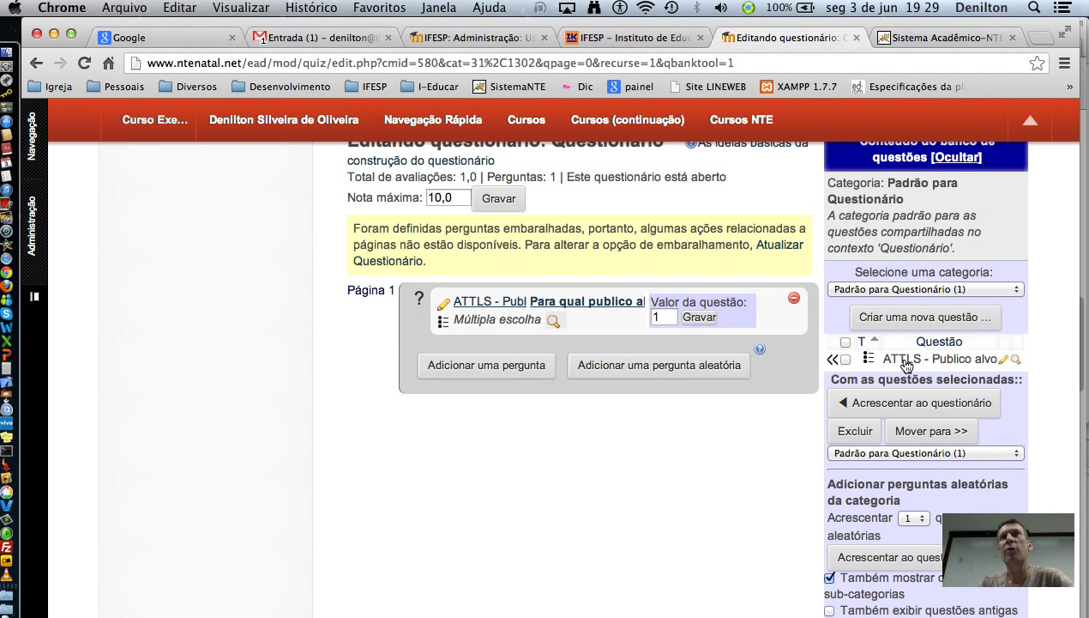
Step: Start creating a new question of the type Verdadeiro/Falso
click(917, 318)
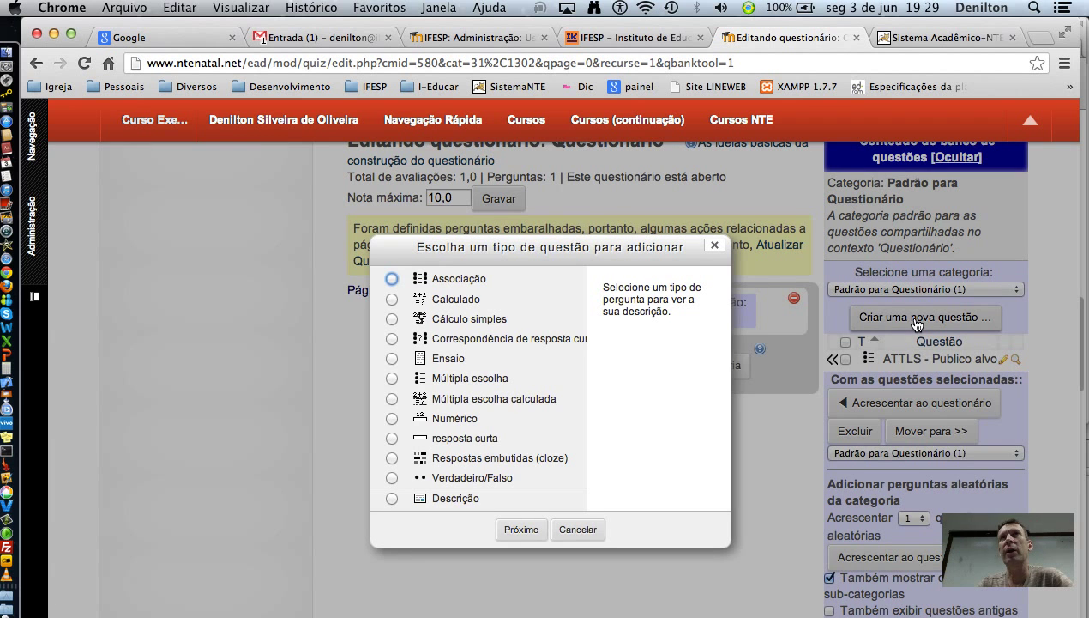
scroll(557, 393, down, 2)
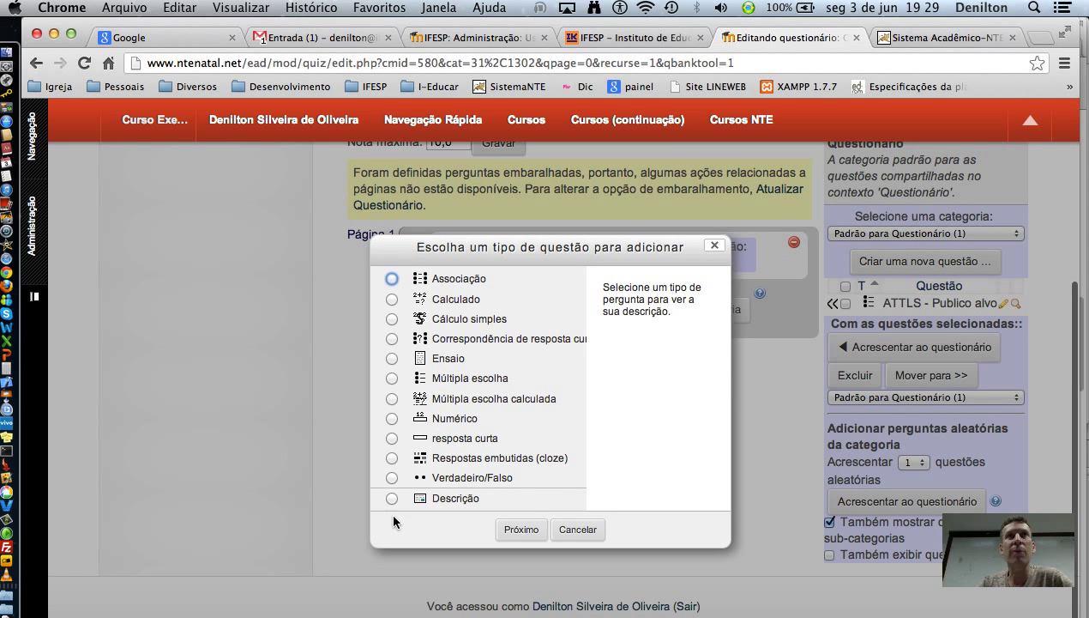
click(392, 478)
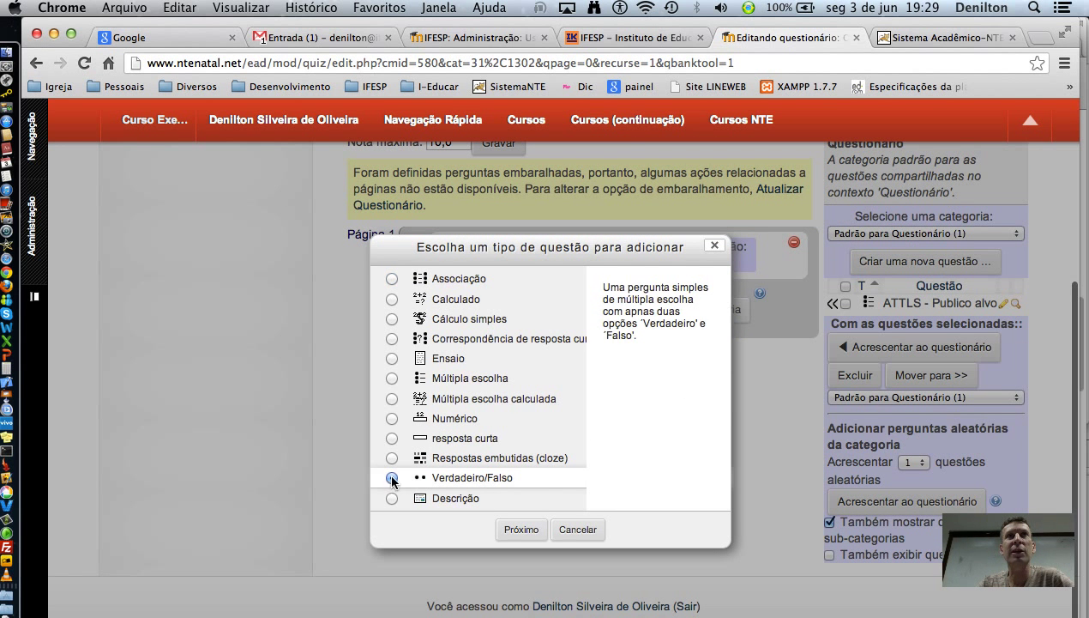
click(521, 530)
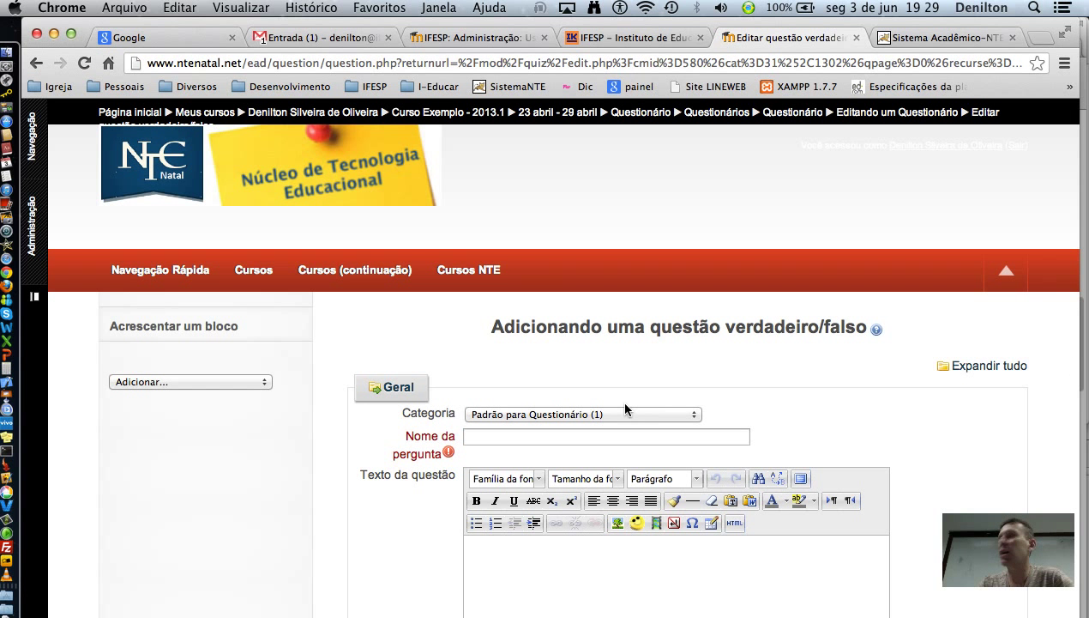
Step: Name the true/false question "ATTLS - Verdadeiro ou falso."
click(518, 440)
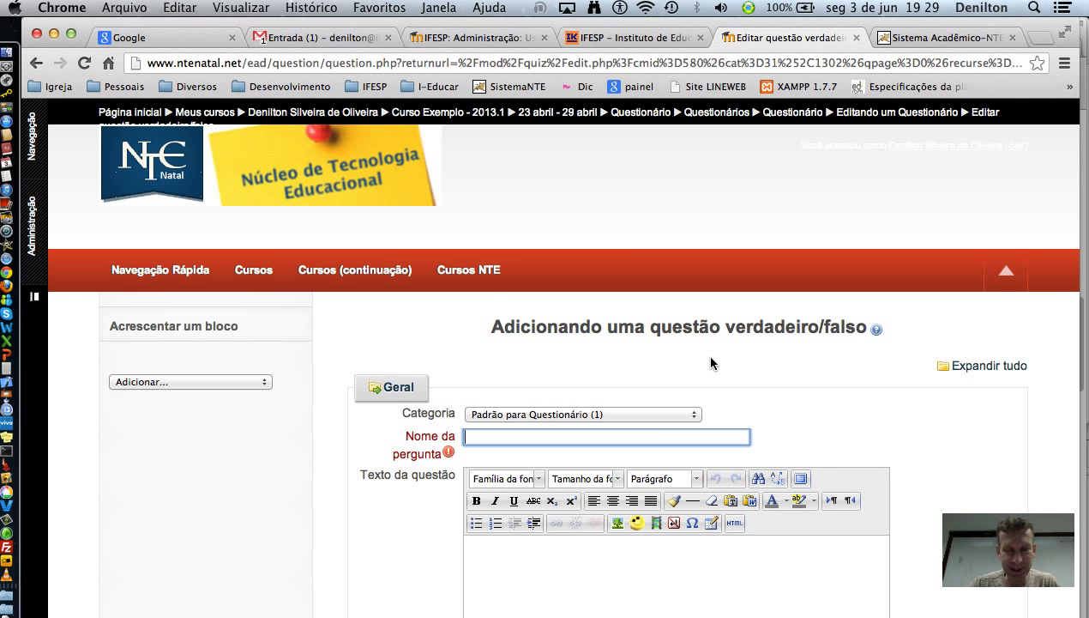
text(AT)
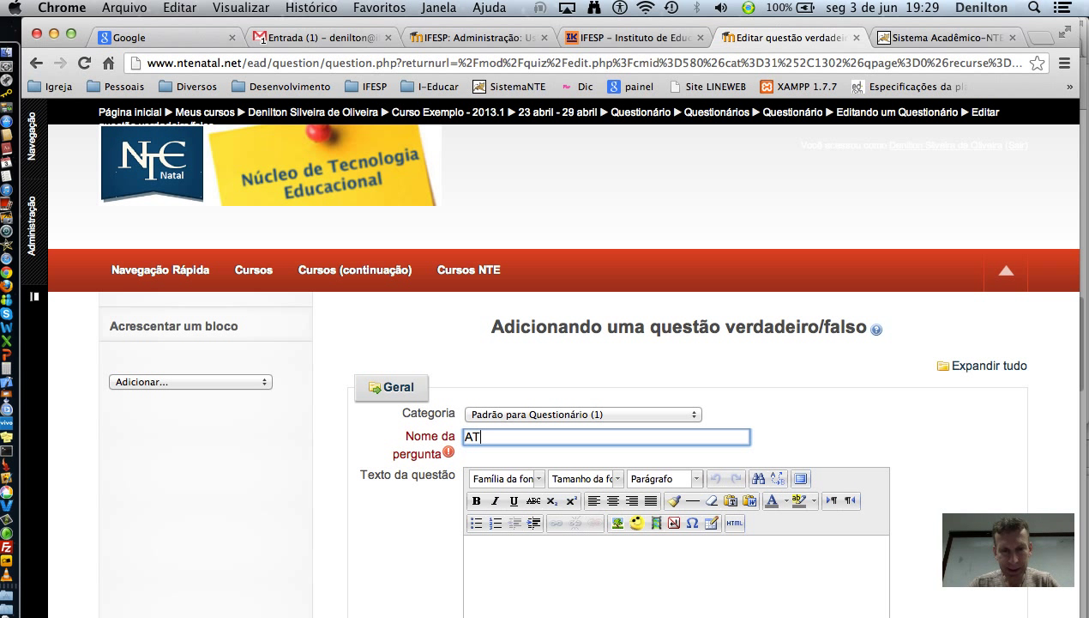
text(TLS - Verdadeiro ou)
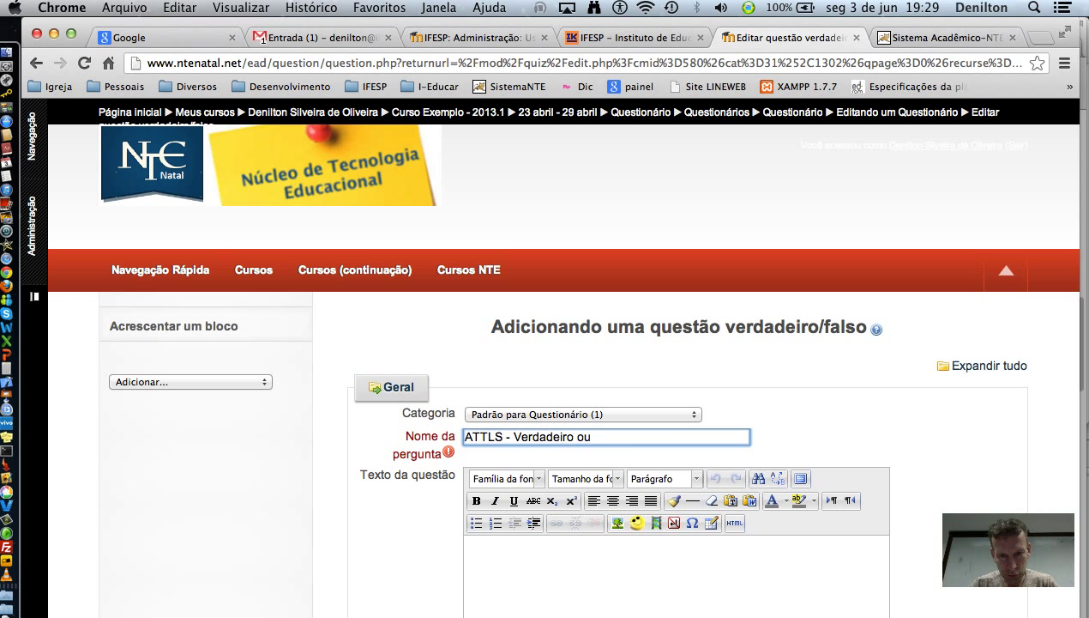
text( falso.)
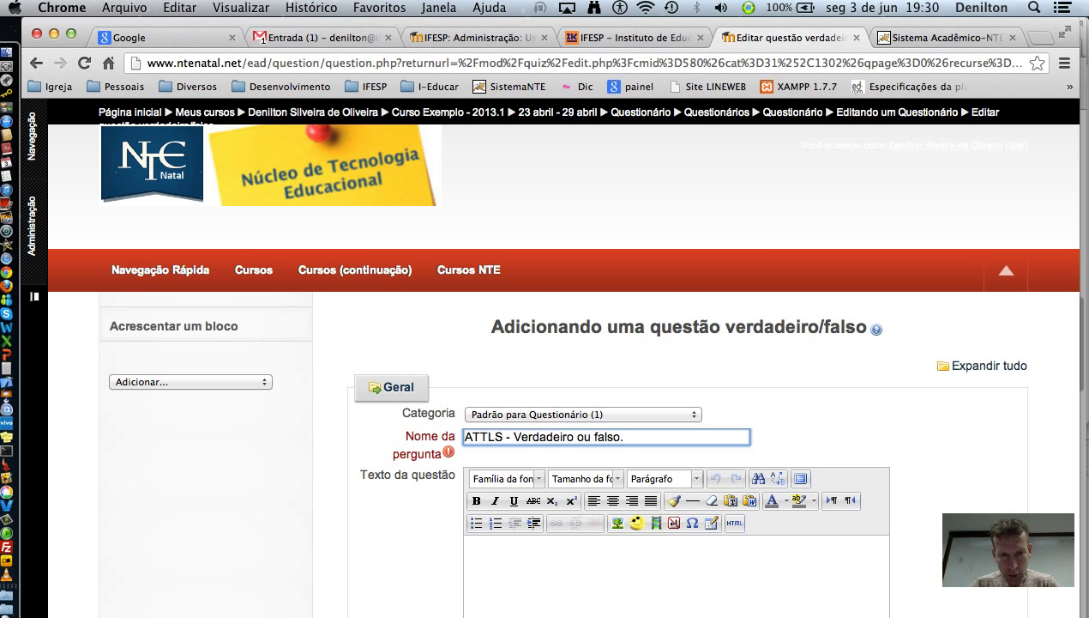
Step: Enter "A pesquisa ATTLS é aplicada para avaliar a capacidade de aprendizagem dos alunos." as the question text
scroll(680, 409, down, 5)
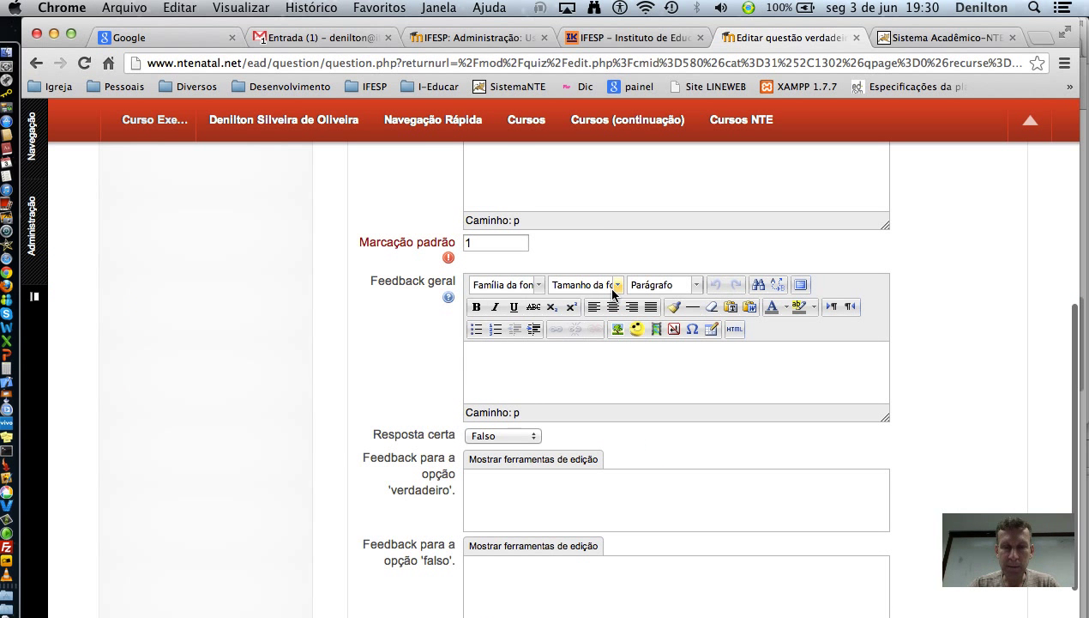
scroll(612, 292, up, 3)
click(549, 313)
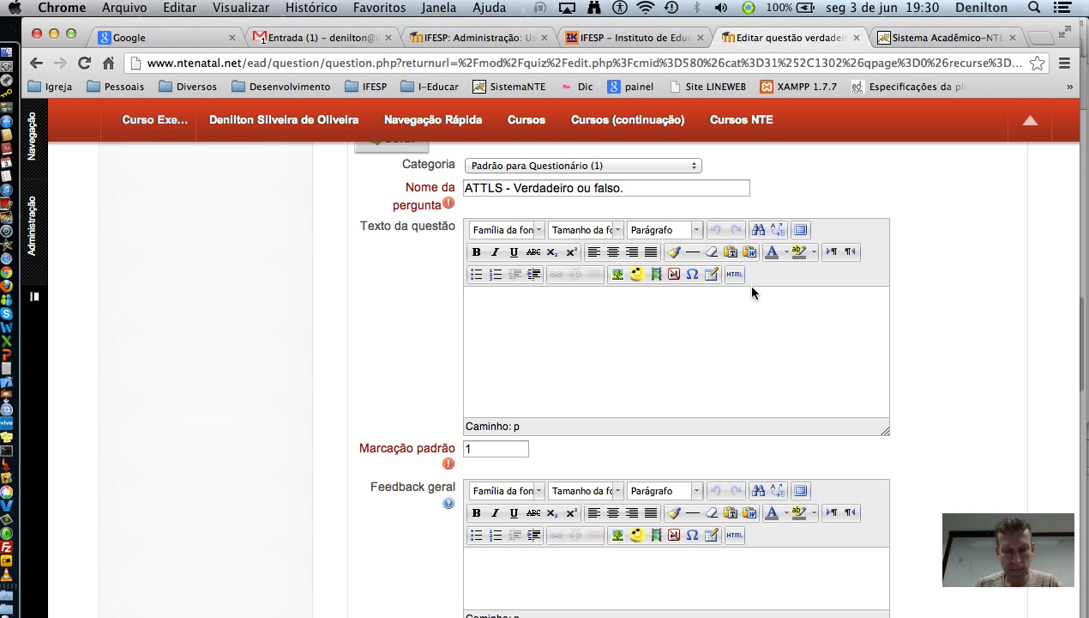
text(A pesquis)
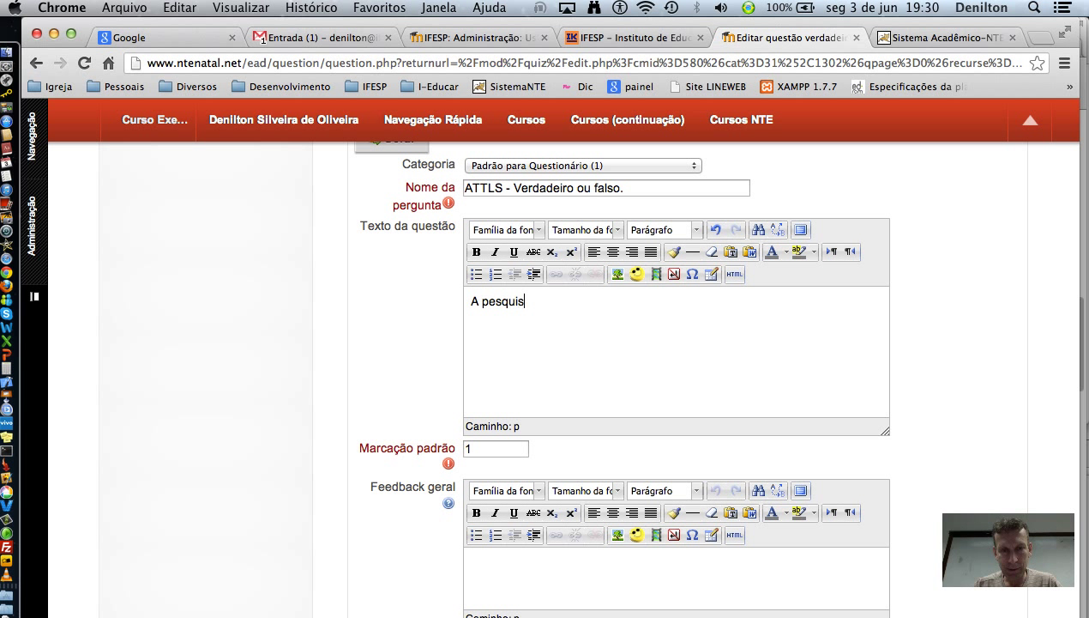
text(a ATTLS é aplicada para avaliar a capacidade de aprendizagem dos alunos.)
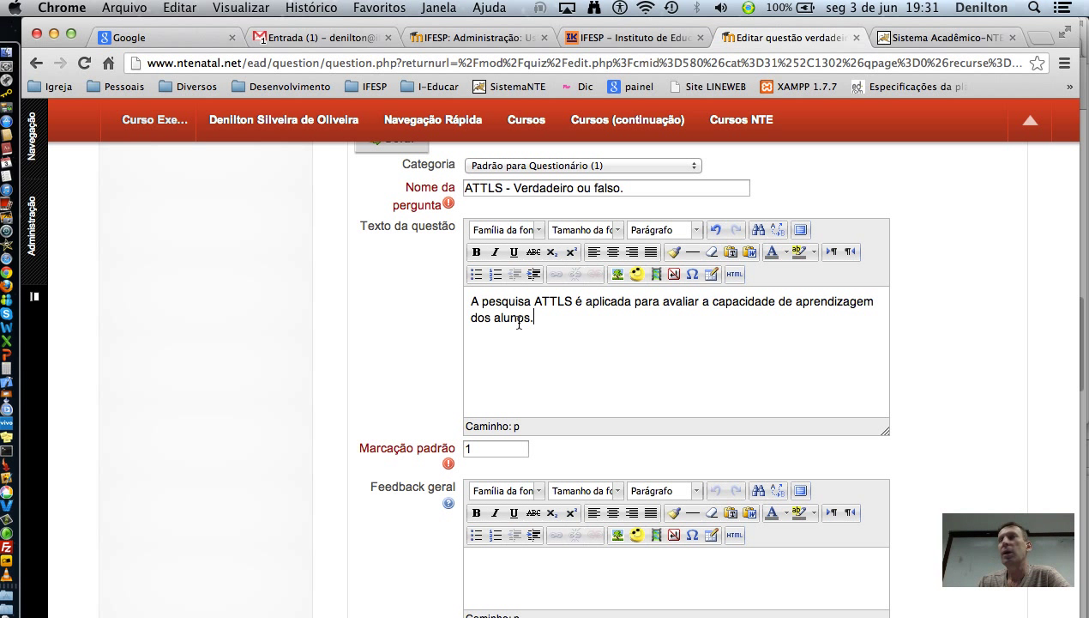
Step: Choose Falso as the correct answer of the true/false question
scroll(528, 332, down, 5)
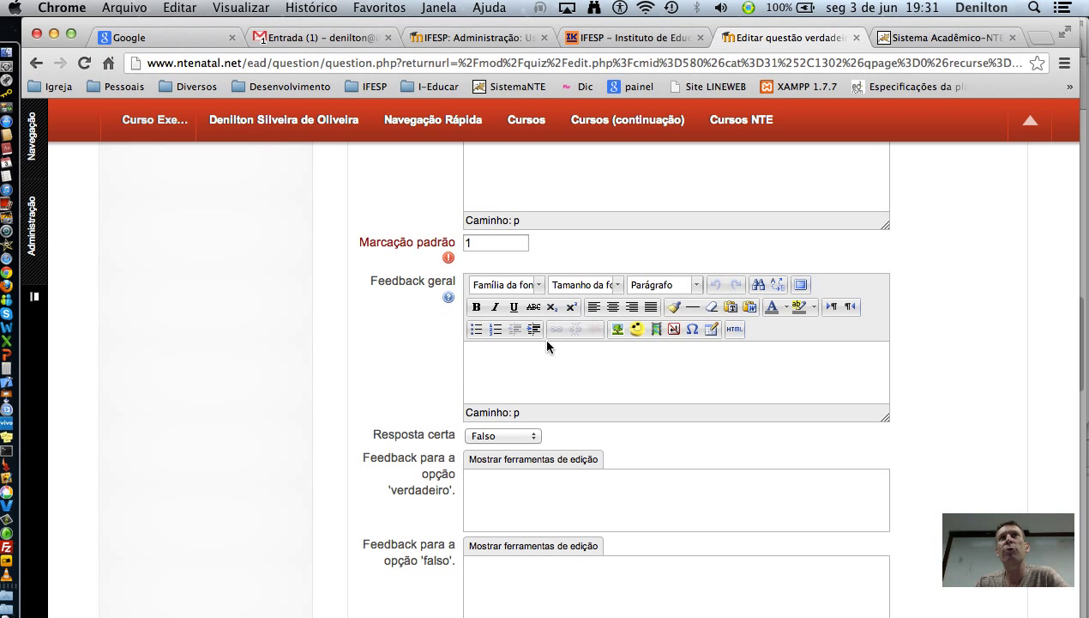
scroll(579, 397, down, 5)
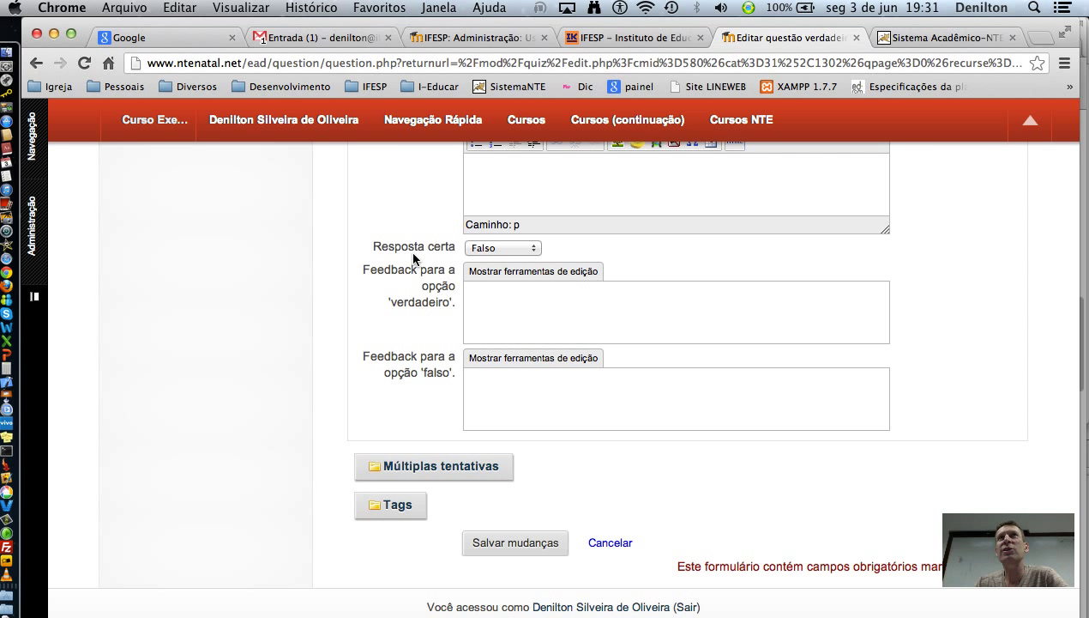
click(512, 248)
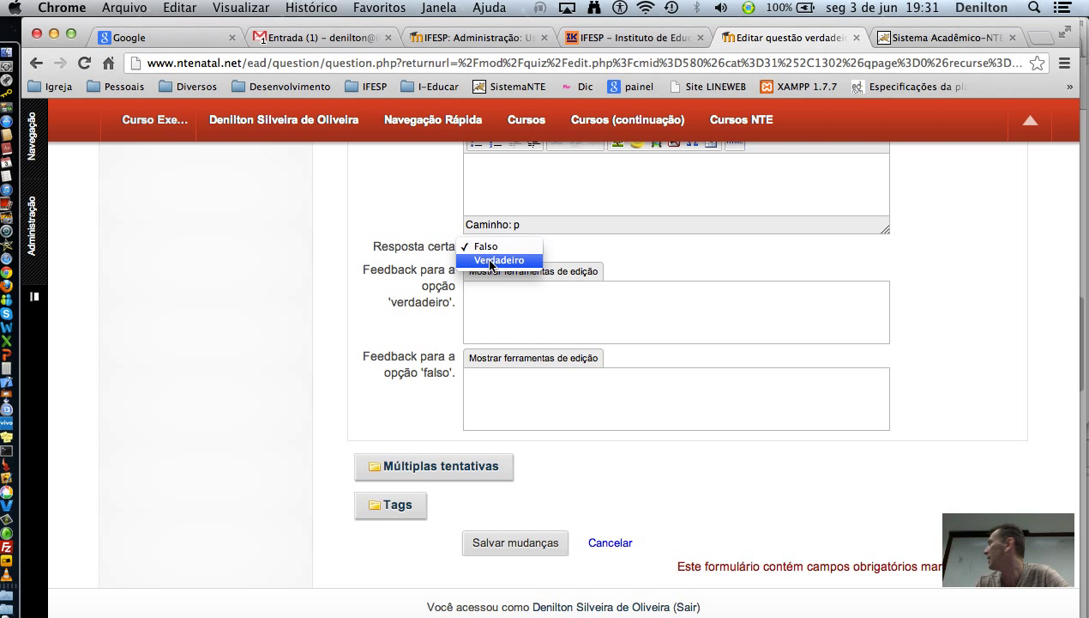
click(488, 248)
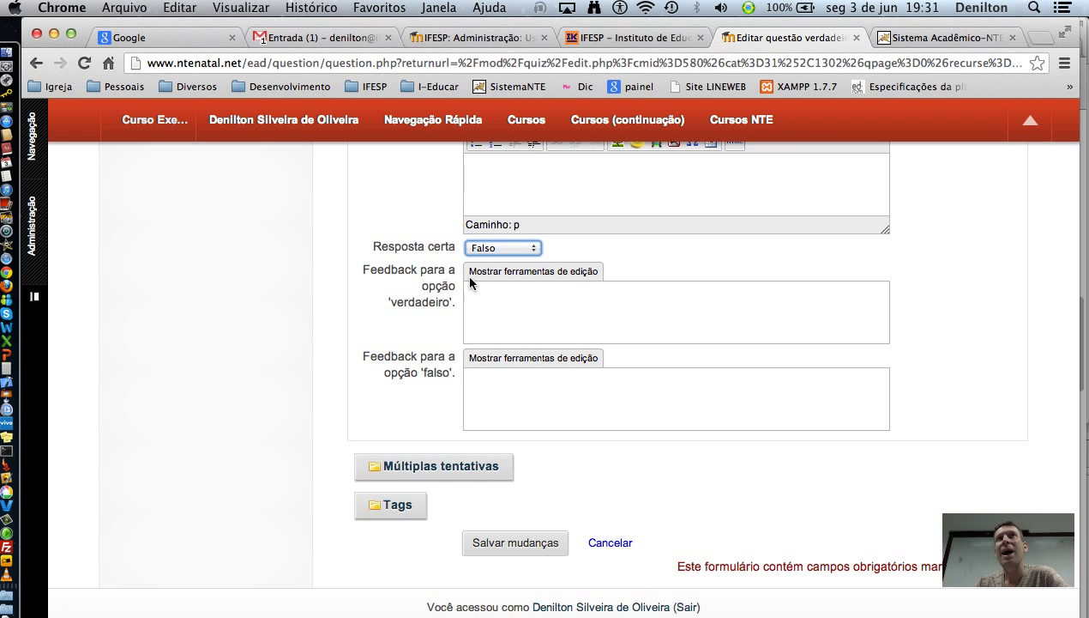
Step: Enter "Resposta Errada..." as the feedback for the 'verdadeiro' option
click(518, 301)
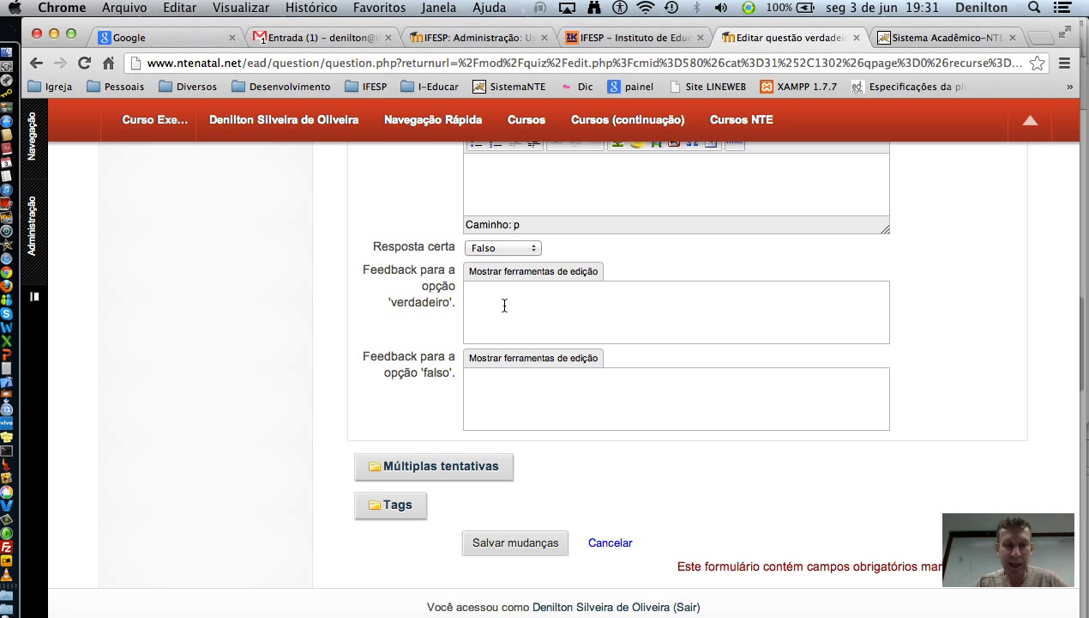
text(Respos)
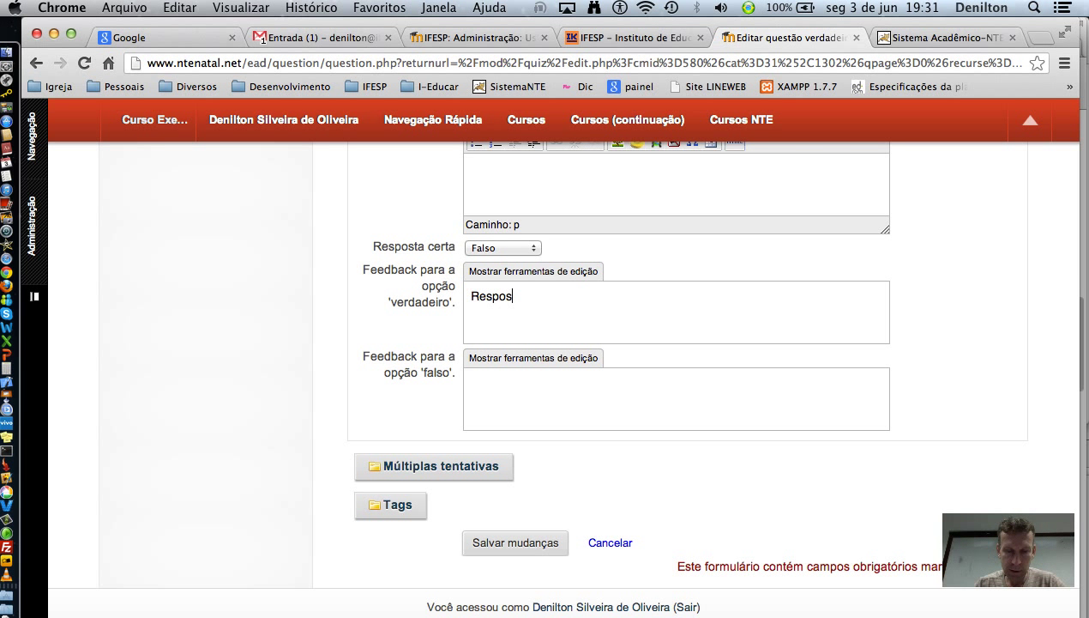
text(ta Errad)
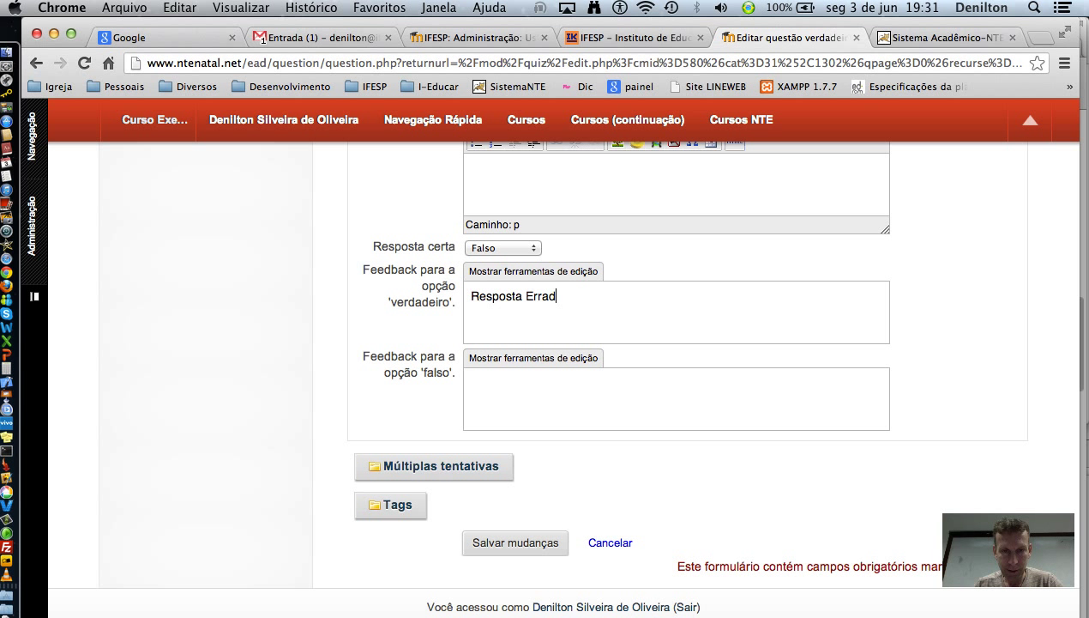
text(a...)
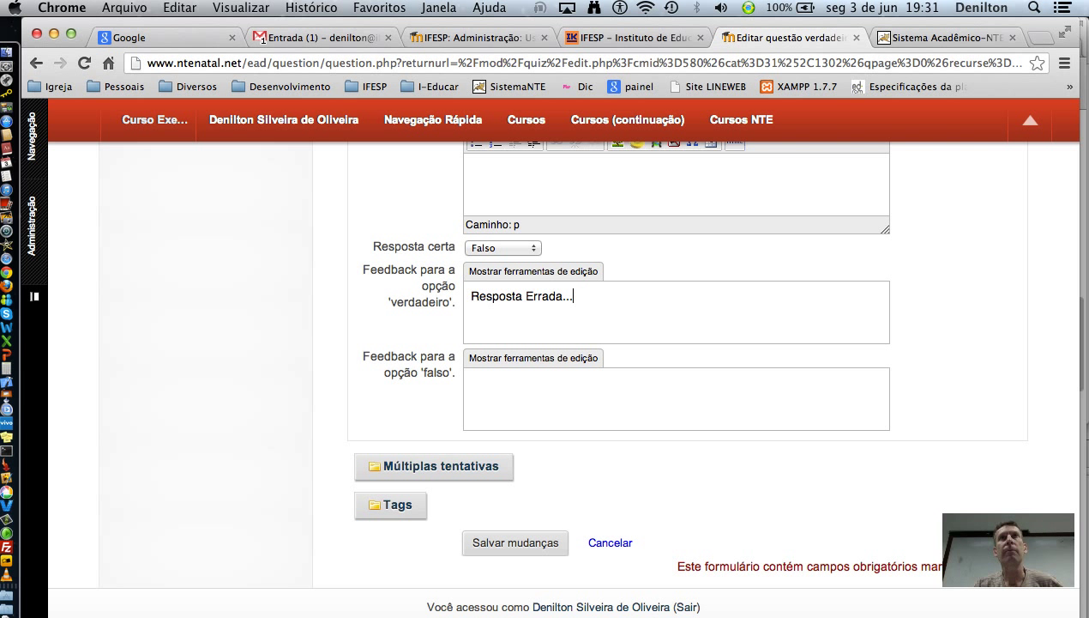
Step: Enter "Resposta Certa..." as the feedback for the 'falso' option
click(473, 384)
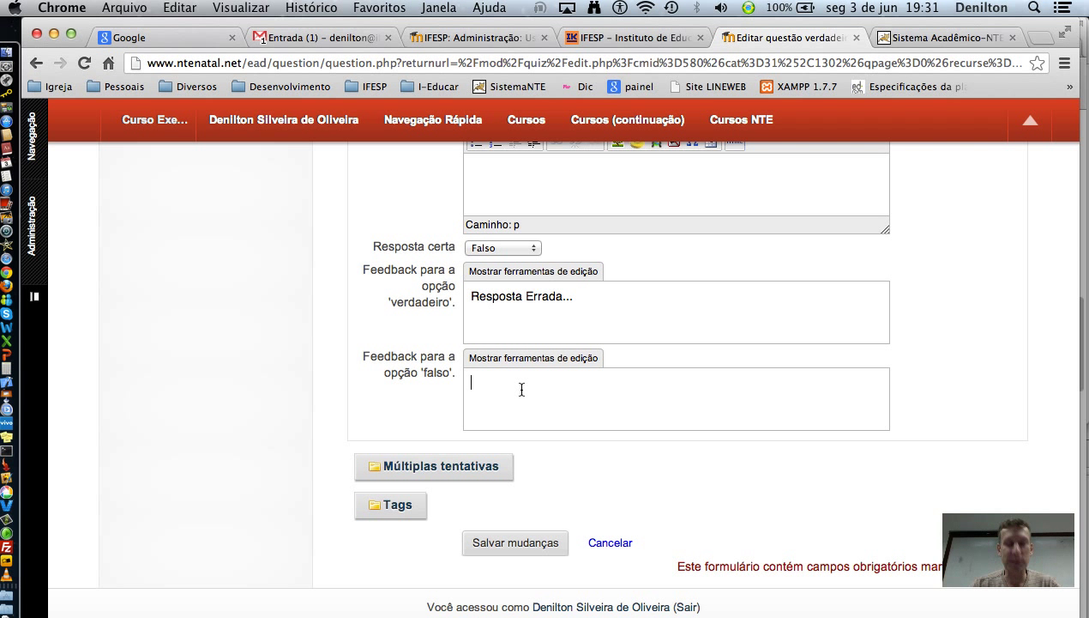
text(Resposa)
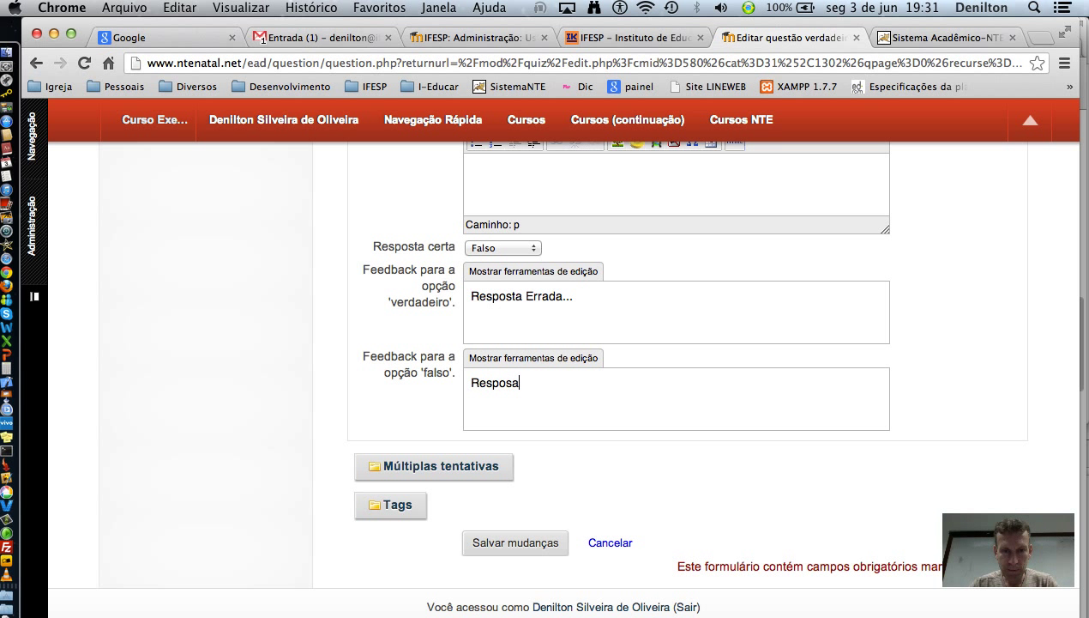
key(BackSpace)
text(ta Cera)
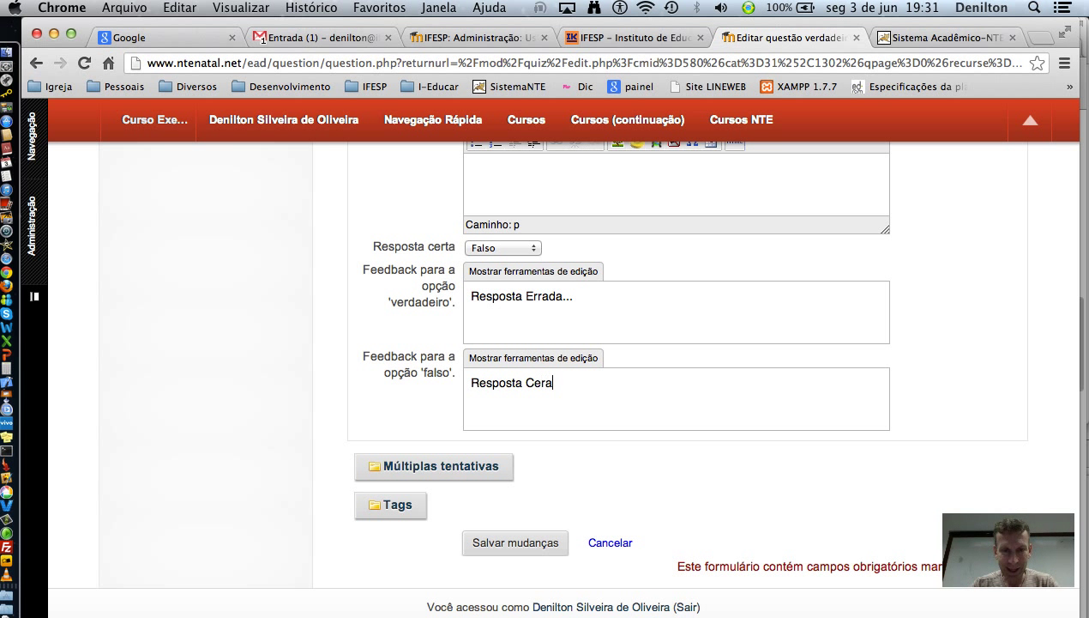
key(BackSpace)
text(ta...)
Step: Save the true/false question after checking its Múltiplas tentativas section, and add it to the quiz from the question bank
click(392, 470)
scroll(391, 471, down, 2)
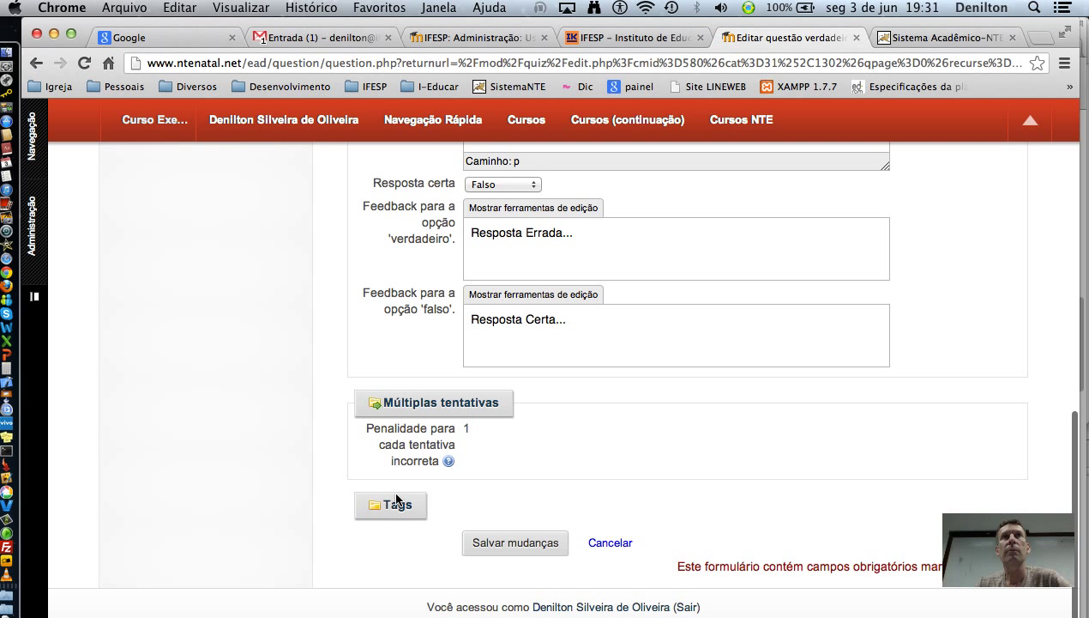
click(514, 543)
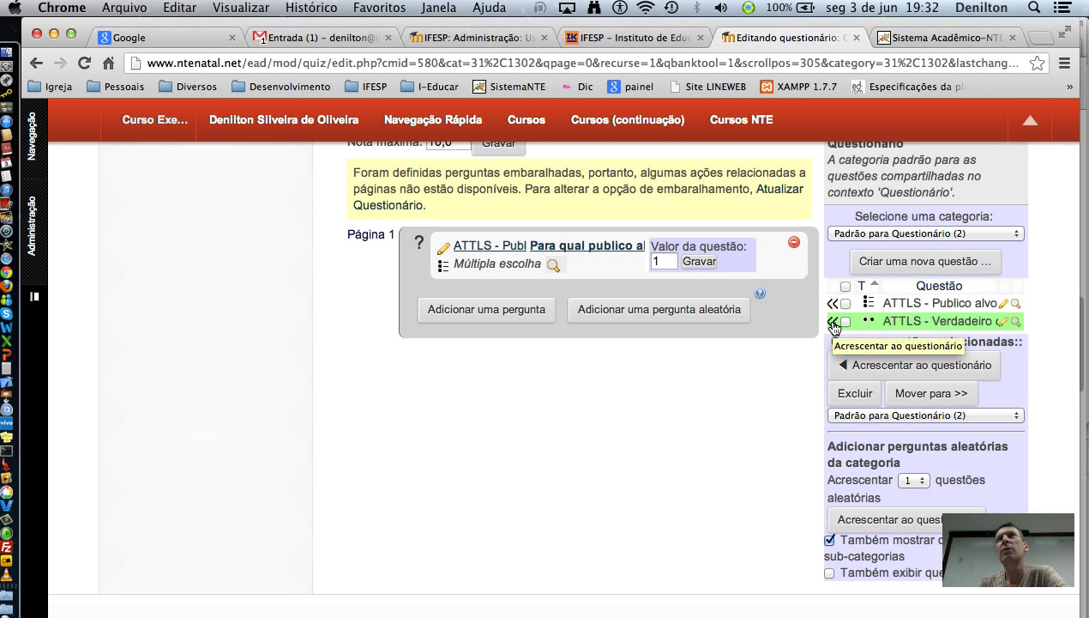
click(832, 325)
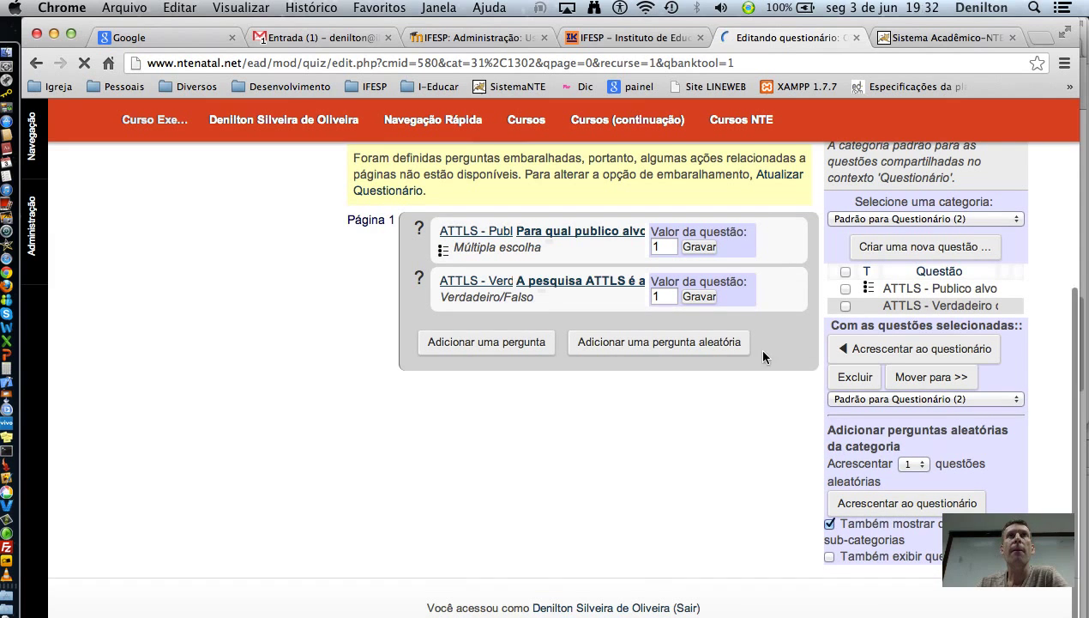
Step: Start creating a new question of the type Associação and go to its name and text fields
click(902, 249)
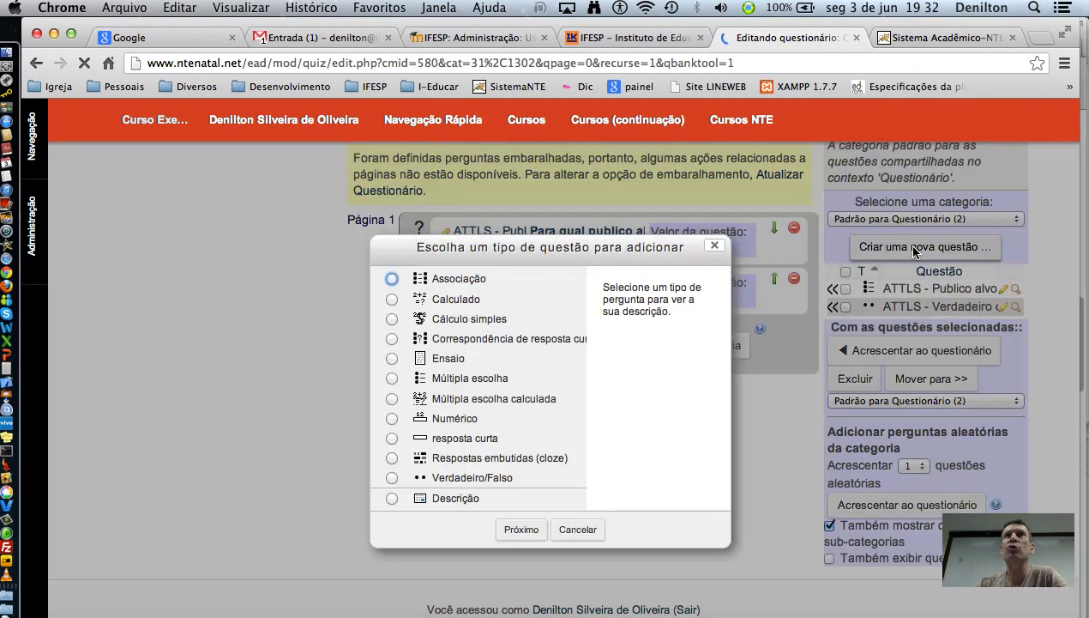
click(392, 280)
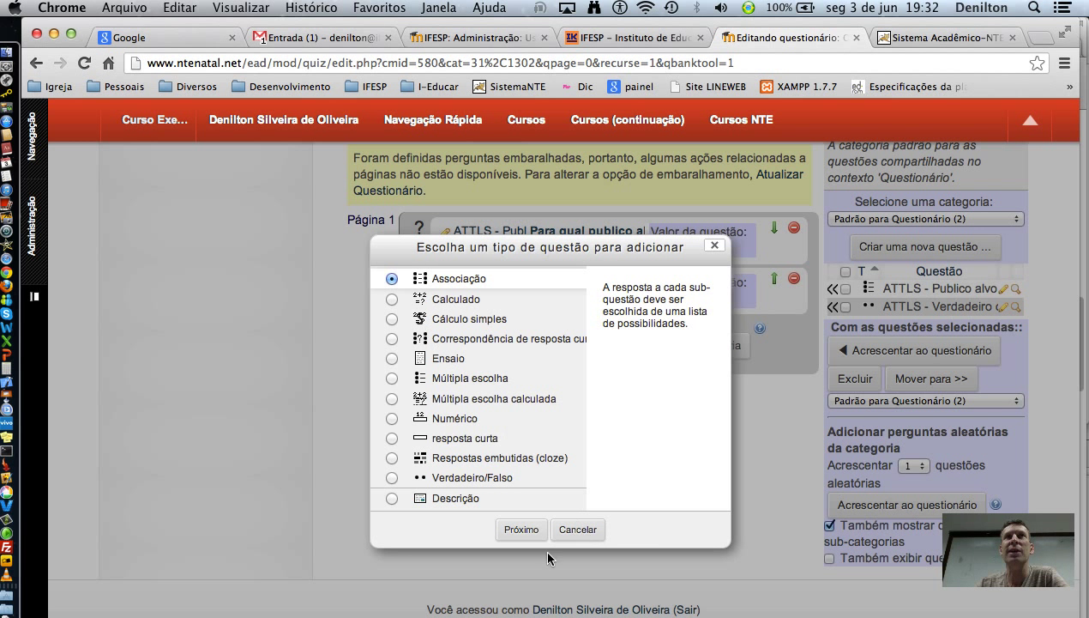
click(519, 530)
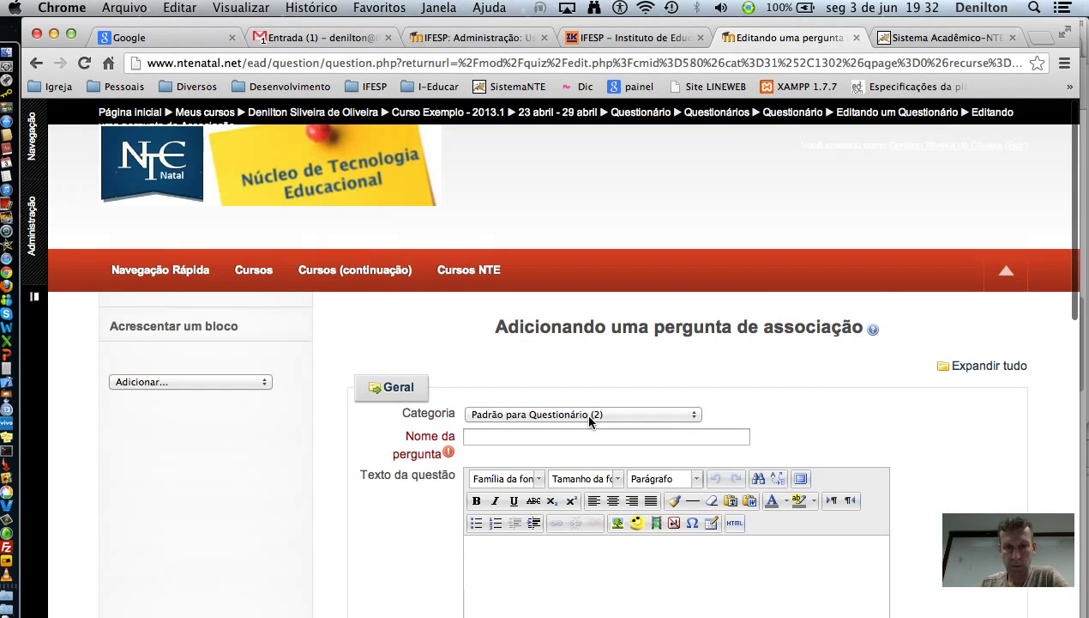
scroll(515, 360, down, 5)
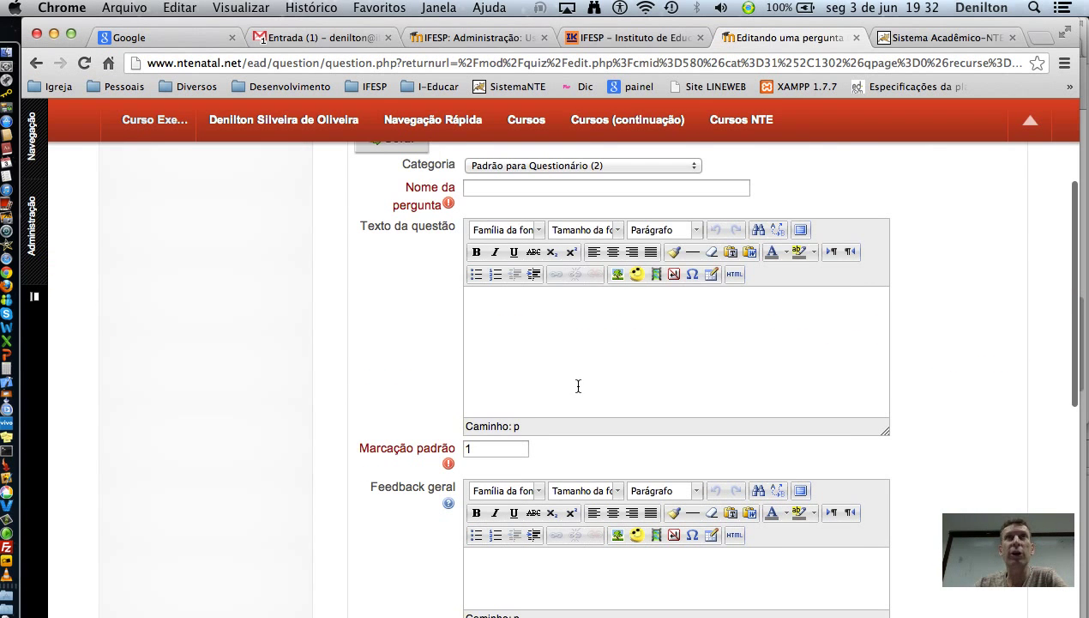
mouse_move(568, 169)
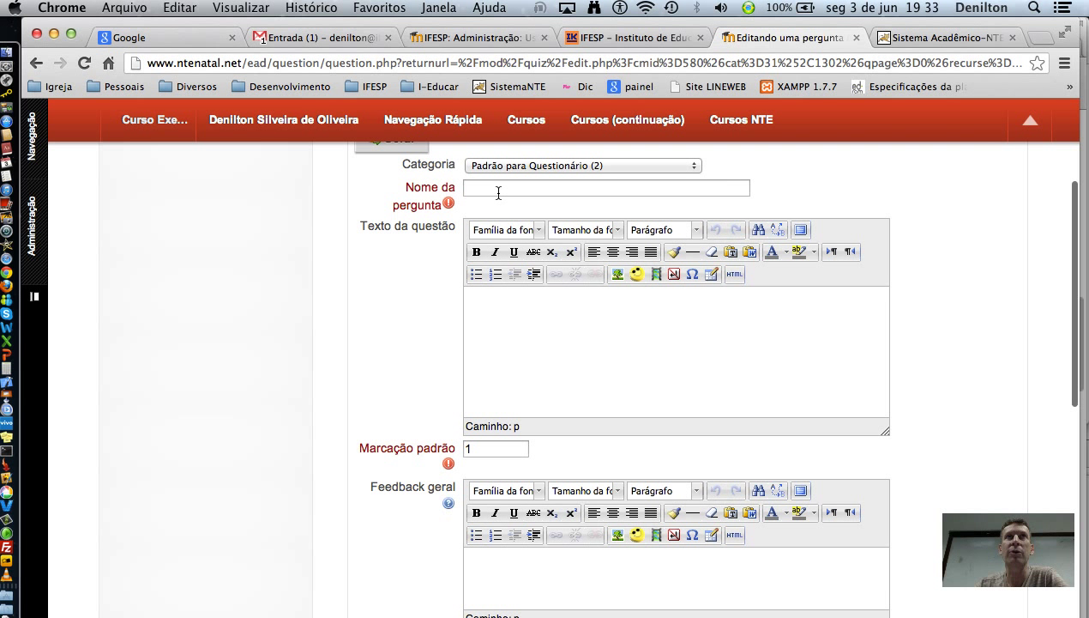
Step: Name the matching question "ATTLS - Relacionar as colunas"
click(496, 189)
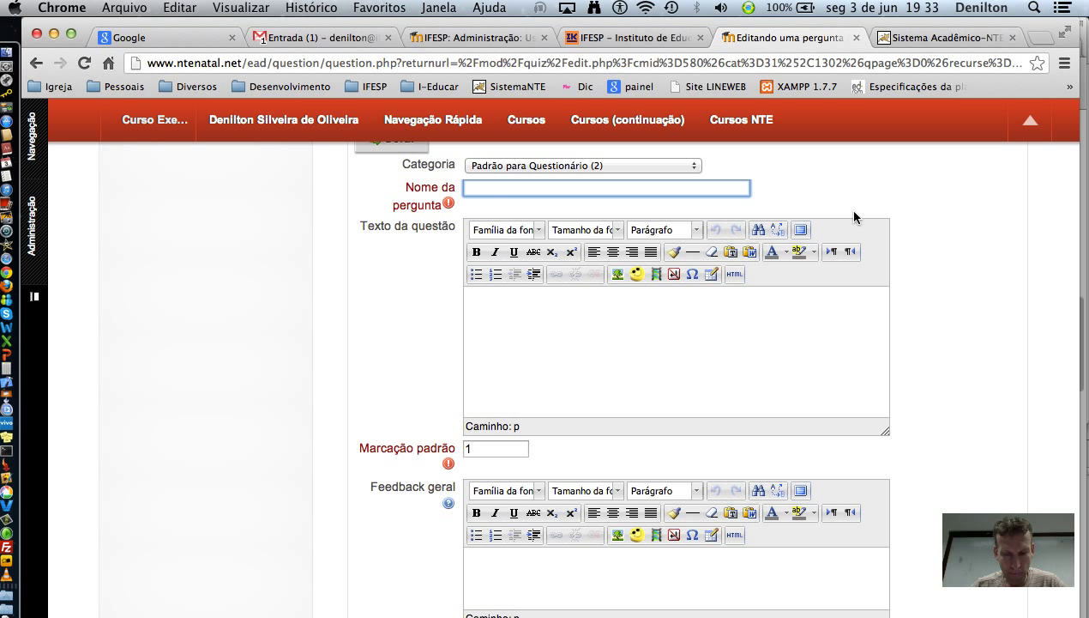
text(ATTLS)
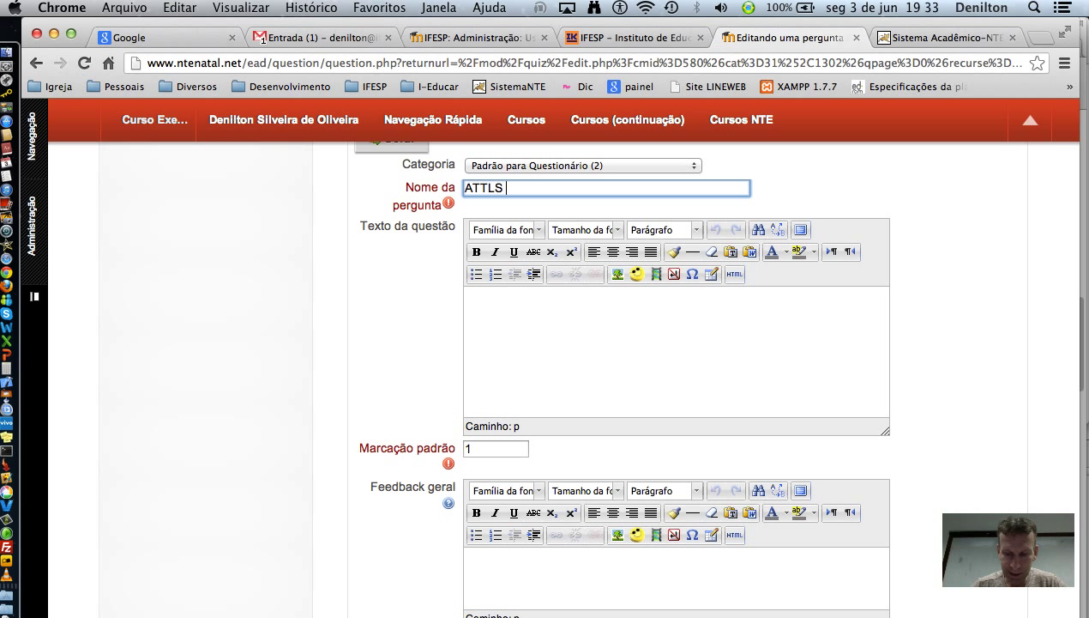
text( - Relacionar as colunas)
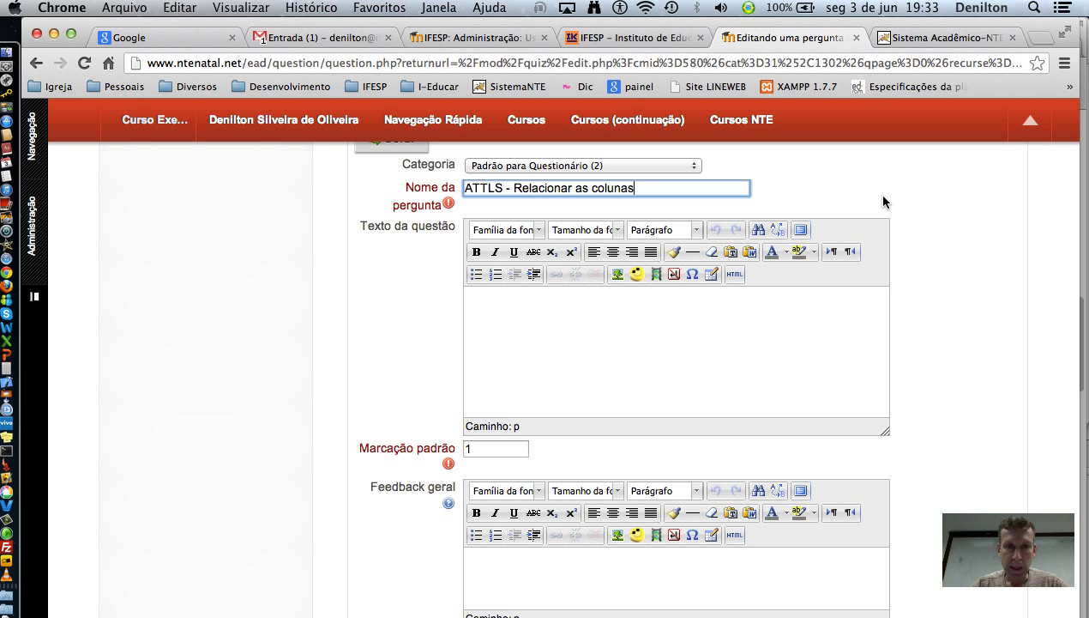
Step: Enter the question text "Relacione as colunas da esquerda com as da direita conforme o caso.", reusing the wording from the question name
click(608, 328)
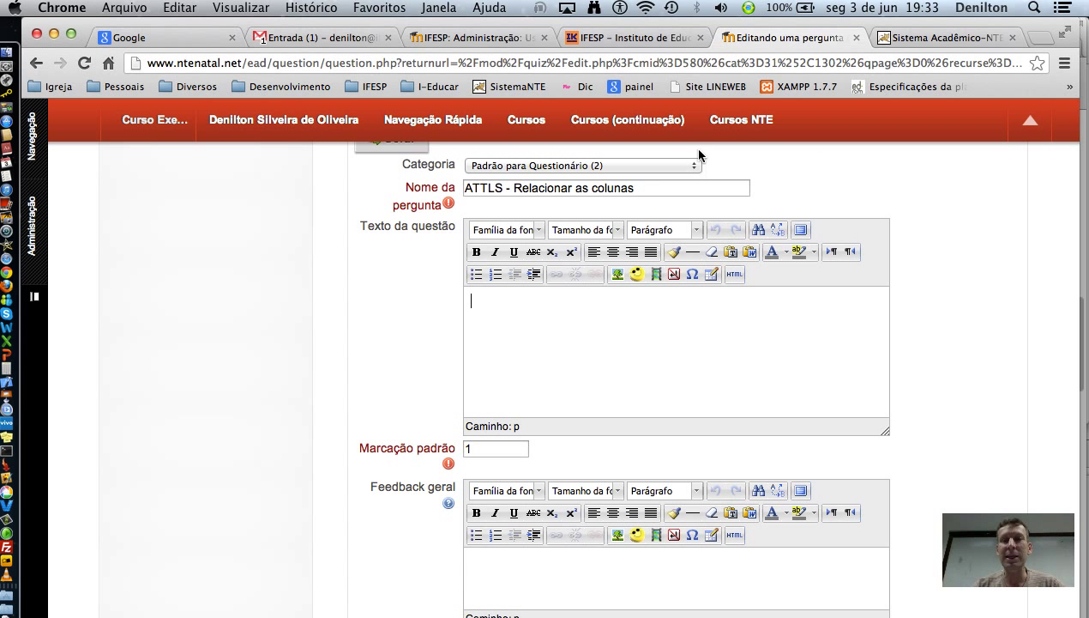
drag(654, 182, 513, 186)
key(super+c)
click(562, 316)
key(super+v)
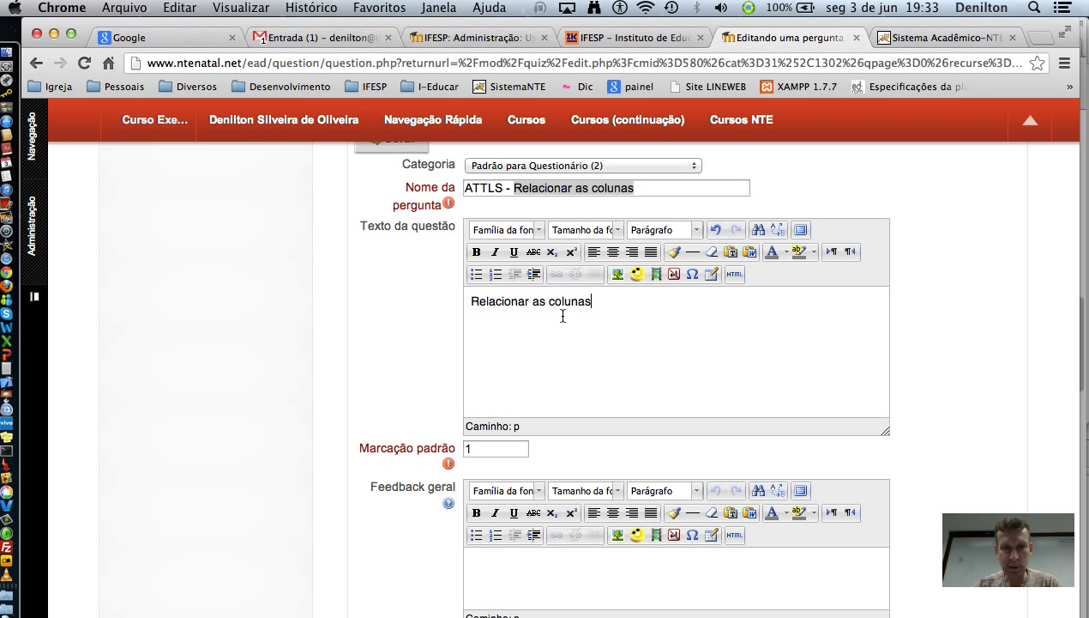
click(526, 301)
key(BackSpace)
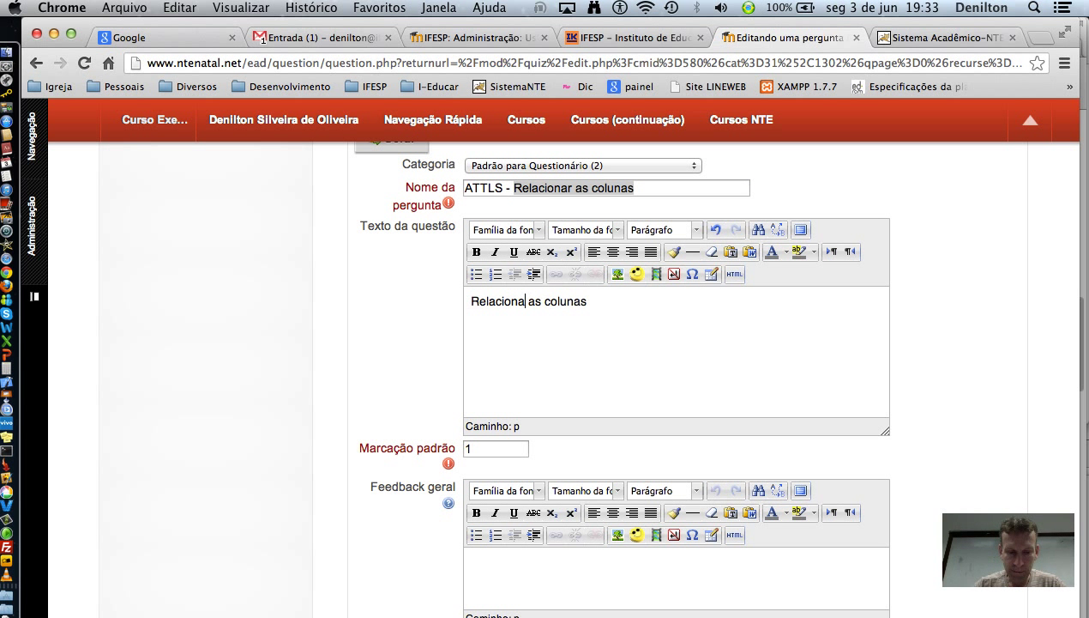
key(BackSpace)
text(e)
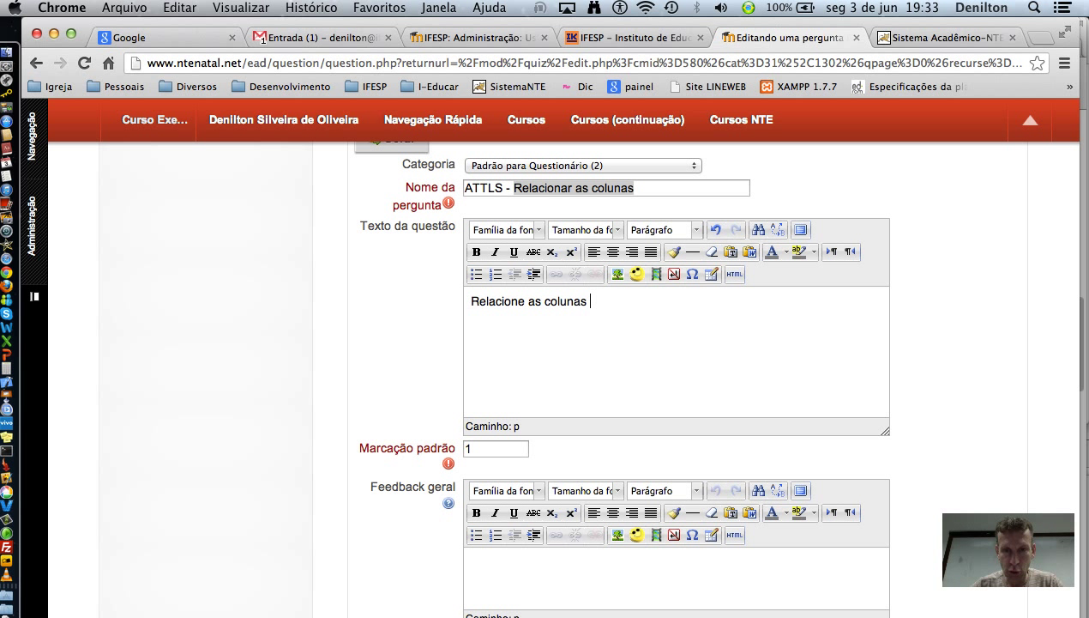
text( da e)
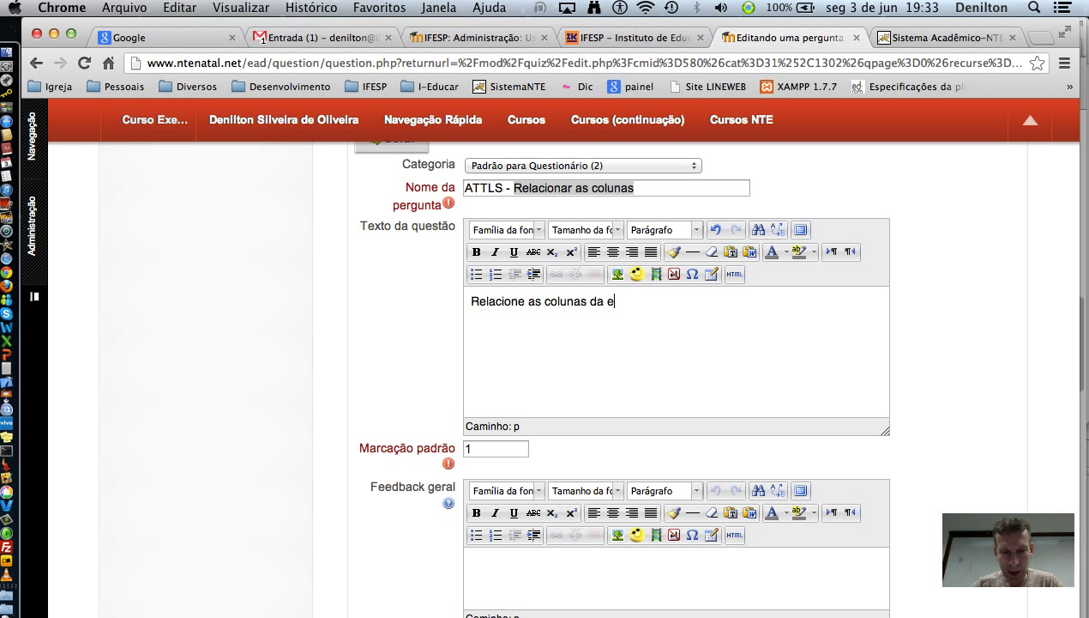
text(squerda com as da direita conforme o caso.)
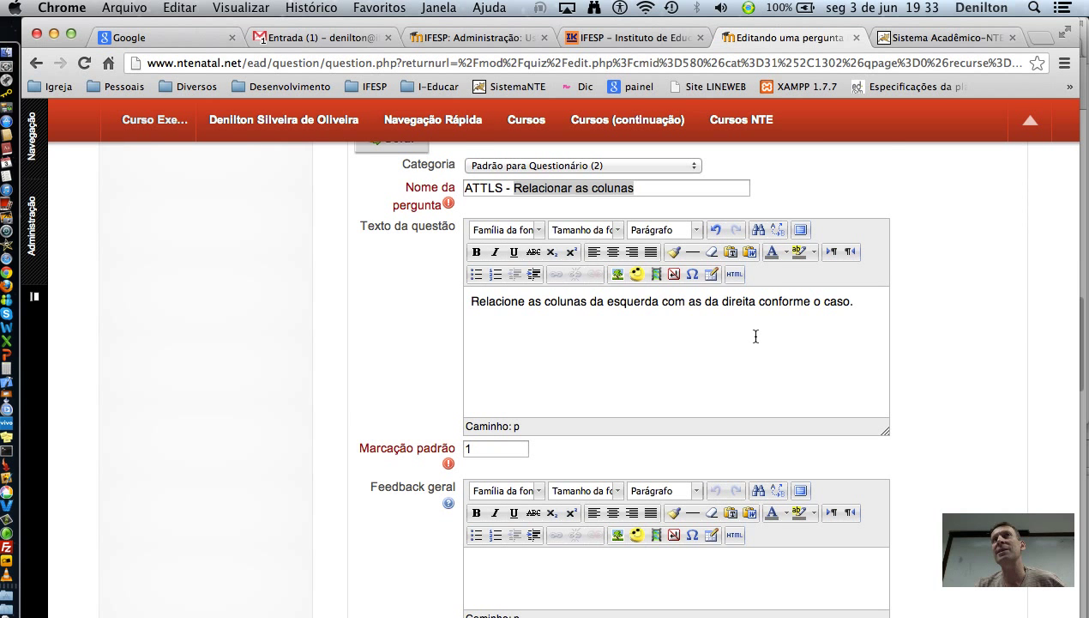
Step: Fill in Questão 1 with "Ano em que a pesquisa ATTLS foi criada." and give it the answer 1980
scroll(755, 341, down, 3)
scroll(755, 342, up, 3)
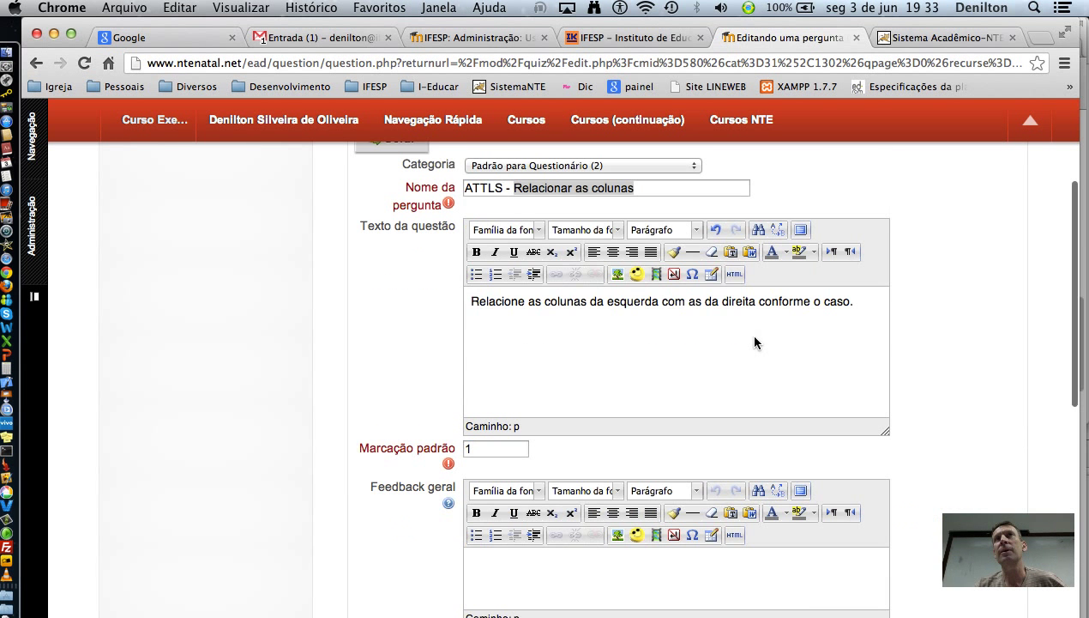
scroll(755, 337, down, 6)
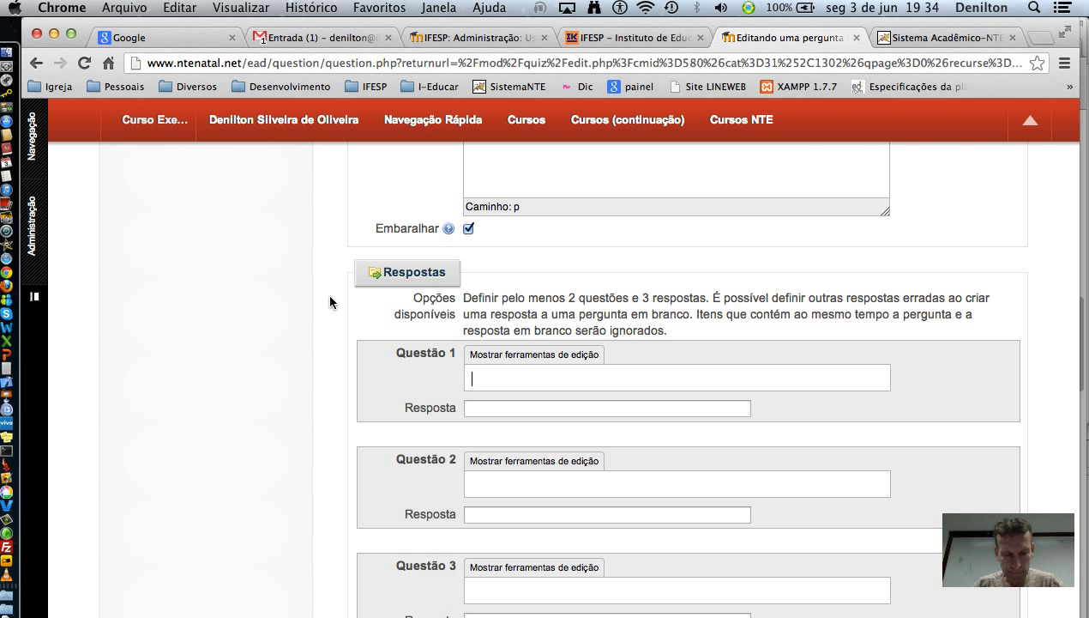
text(Ano emm)
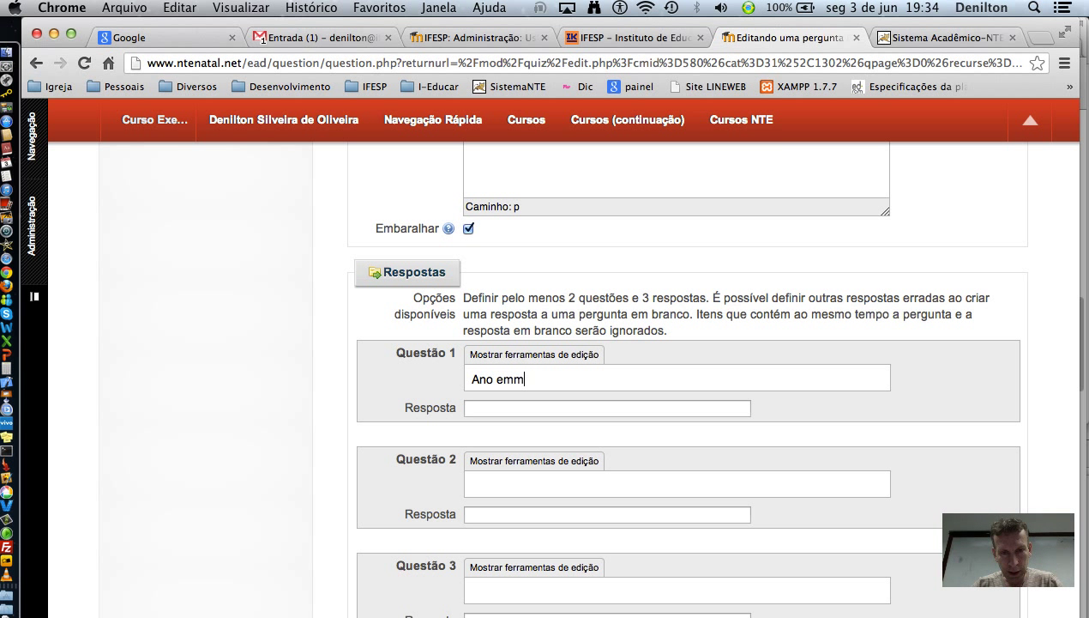
key(BackSpace)
text(que a pesquisa ATTLS foi criada.)
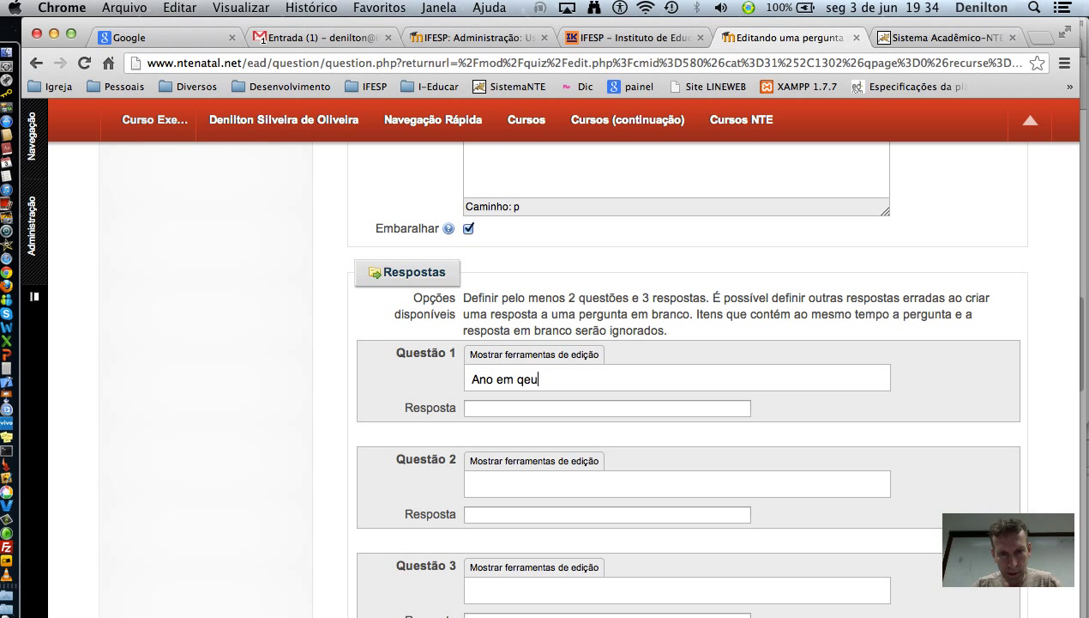
click(607, 407)
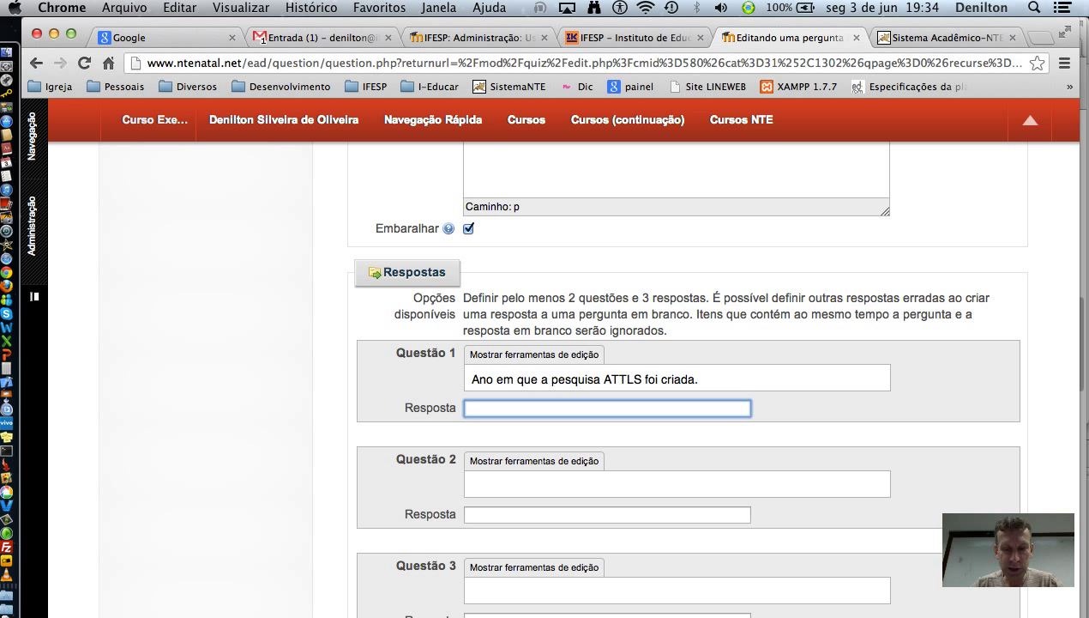
text(1980)
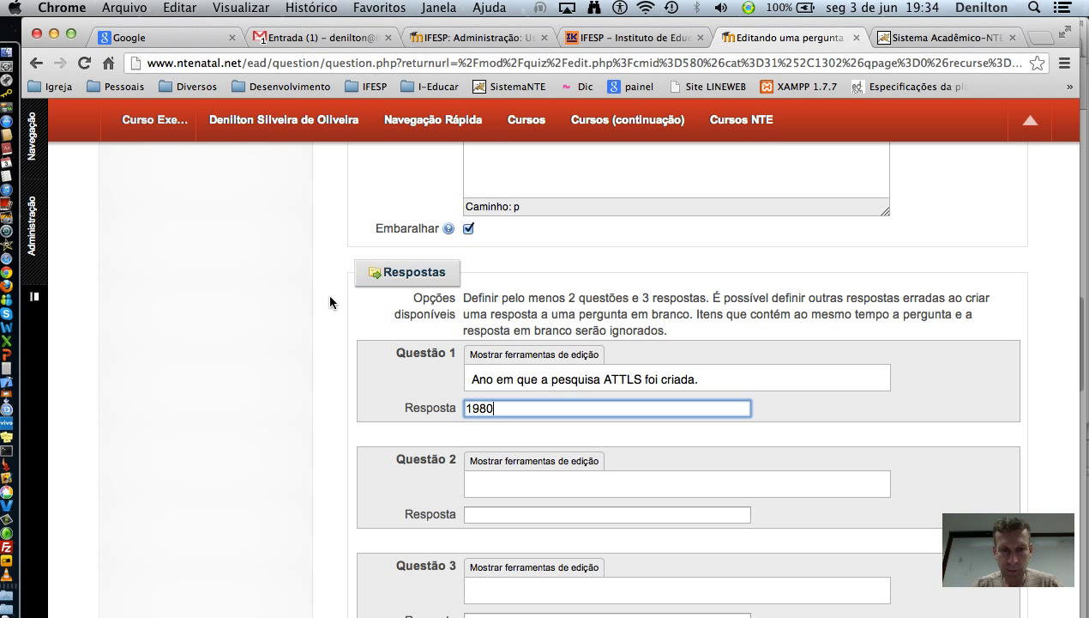
Step: Fill in Questão 2 with "Ano em que a pesquisa ATTLS foi incorporada ao Moodle?" and give it the answer 2003
click(564, 478)
text(An)
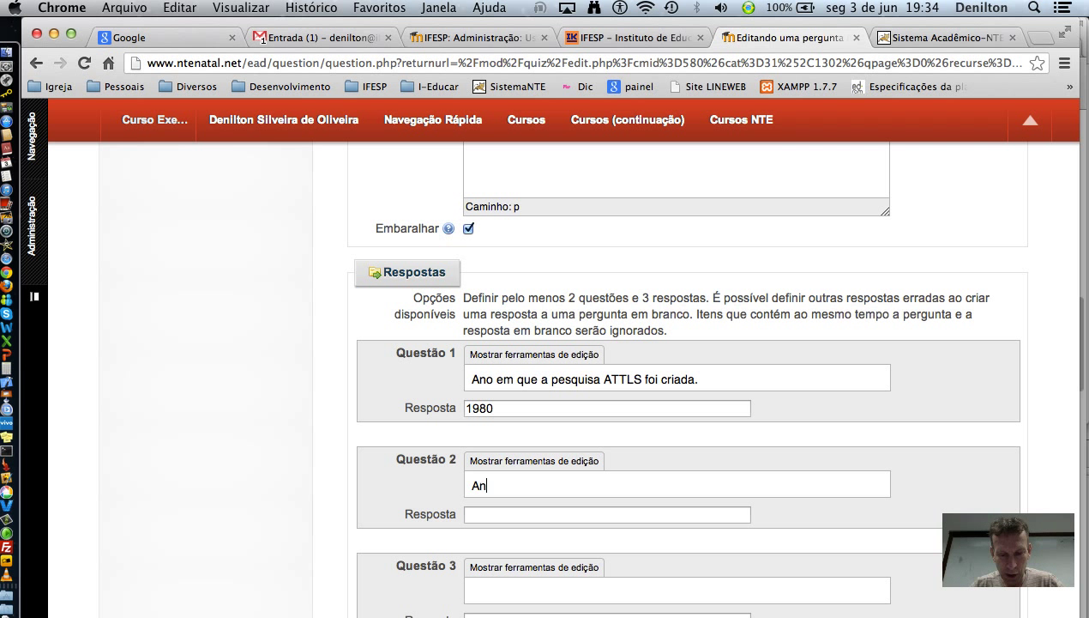
text(o em que a pesquisa ATTLS foi incorporada ?)
key(Left)
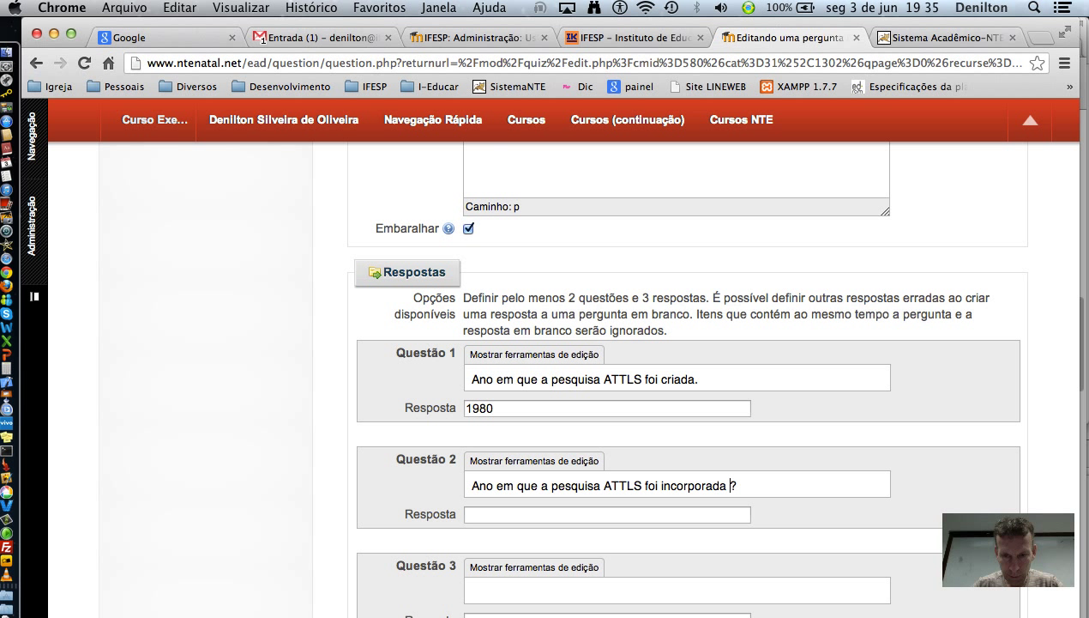
text(ao MC)
key(BackSpace)
text(oodle)
key(Tab)
text(201)
key(BackSpace)
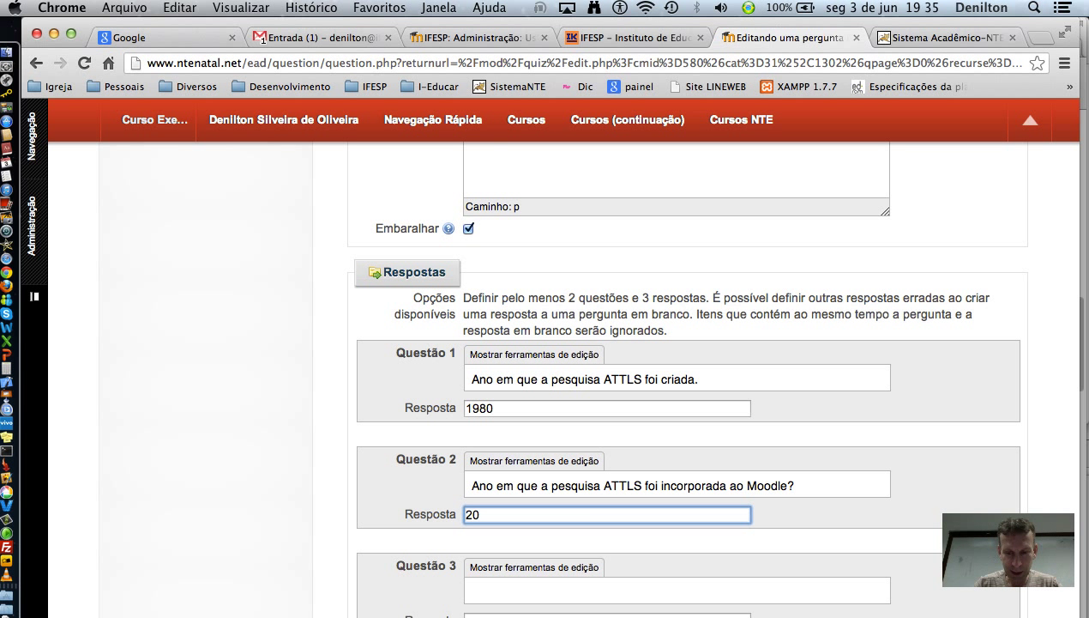
text(03)
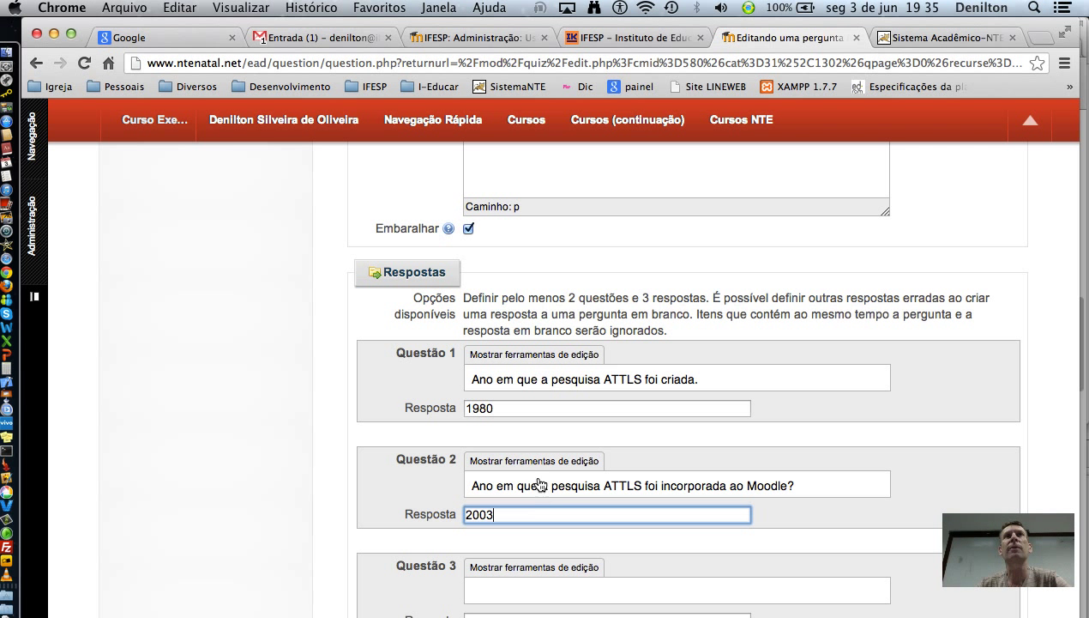
Step: Fill in Questão 3 with "A pesquisa ATTLS identifica que formas de aprendizagem" and give it the answer "Conectada e Destacada."
scroll(403, 478, down, 5)
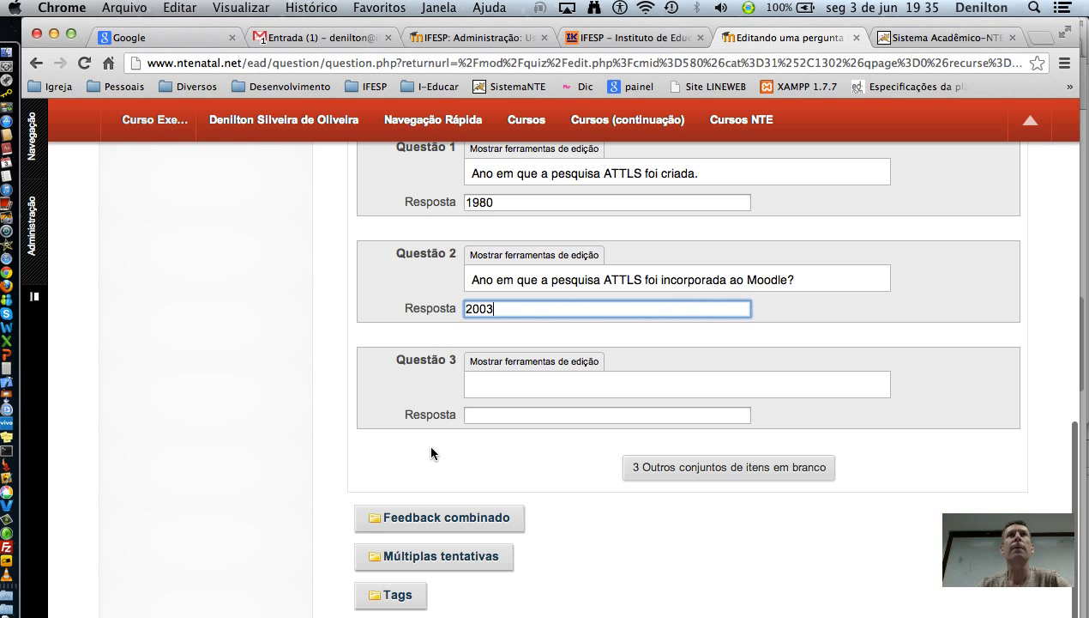
click(506, 384)
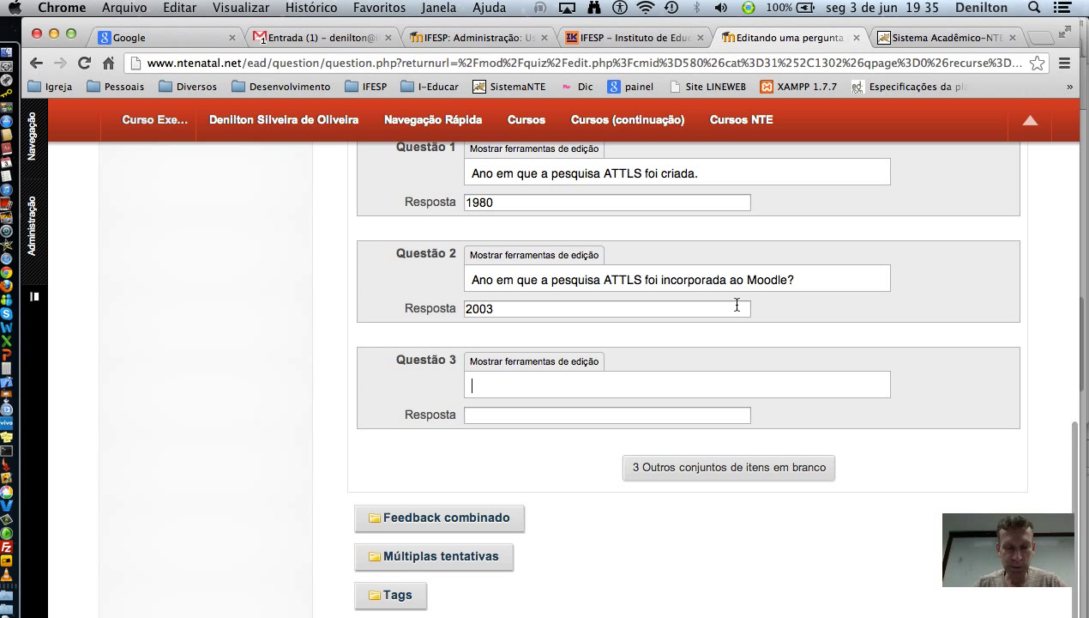
text(A pesquisa ATTLS identifica )
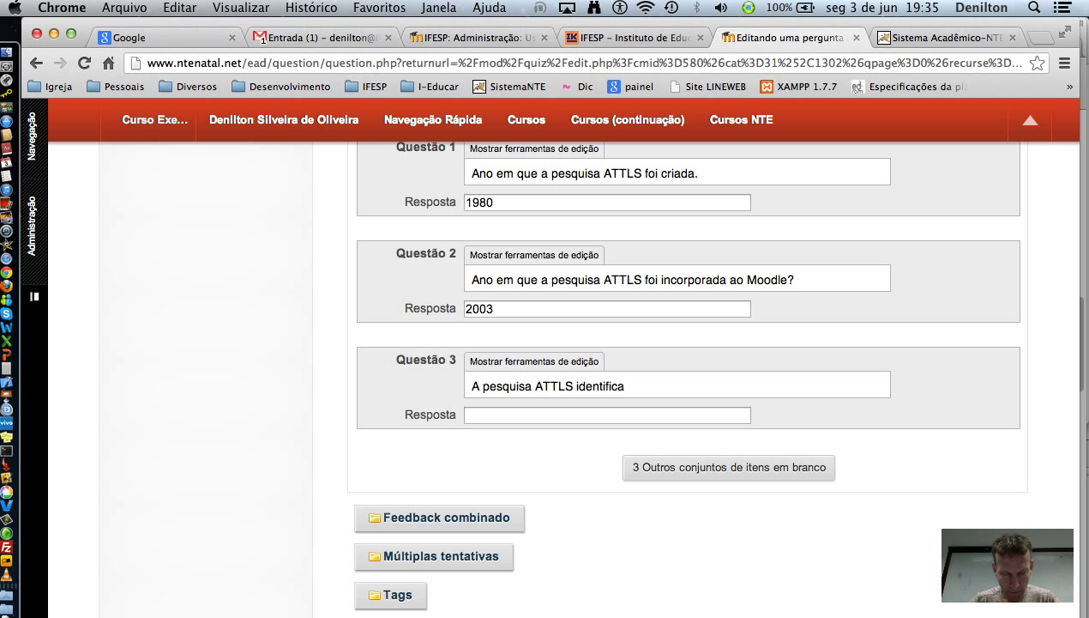
text(que)
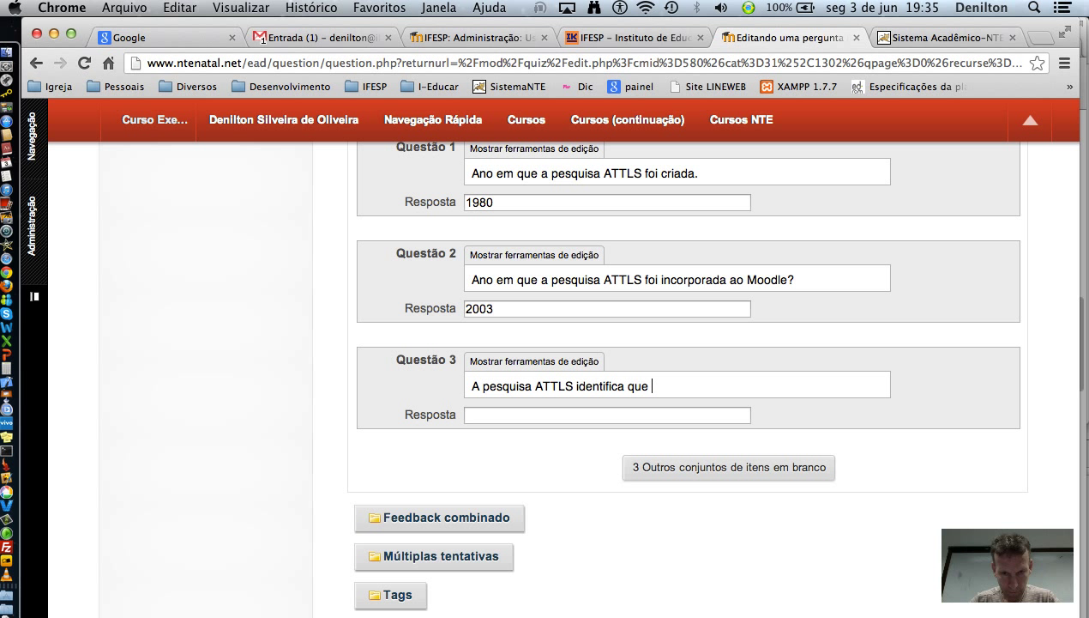
text( formas de a)
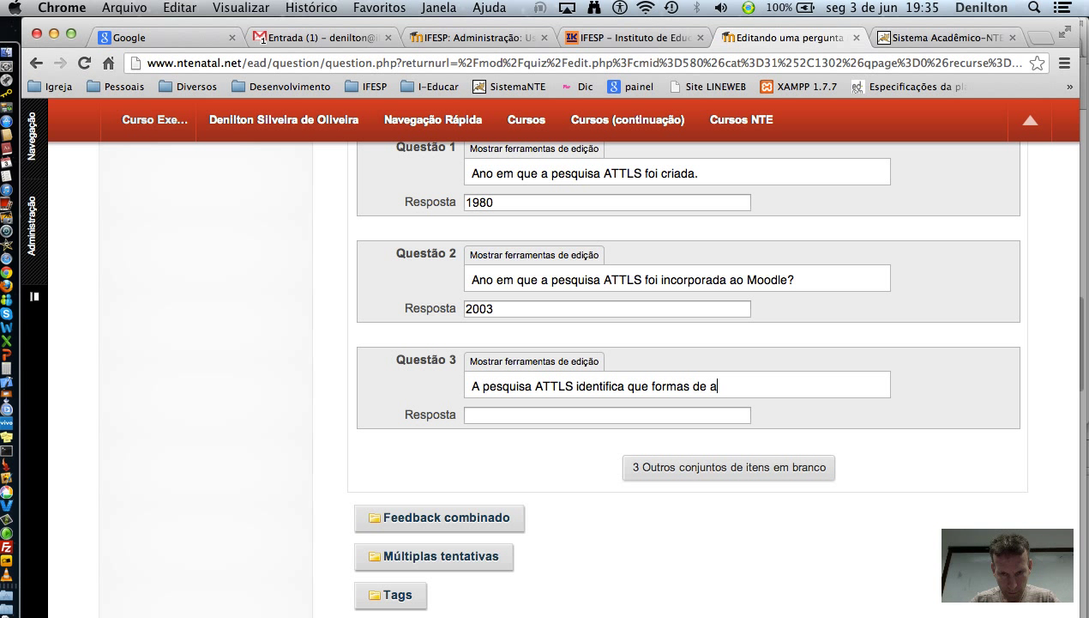
text(prendiza)
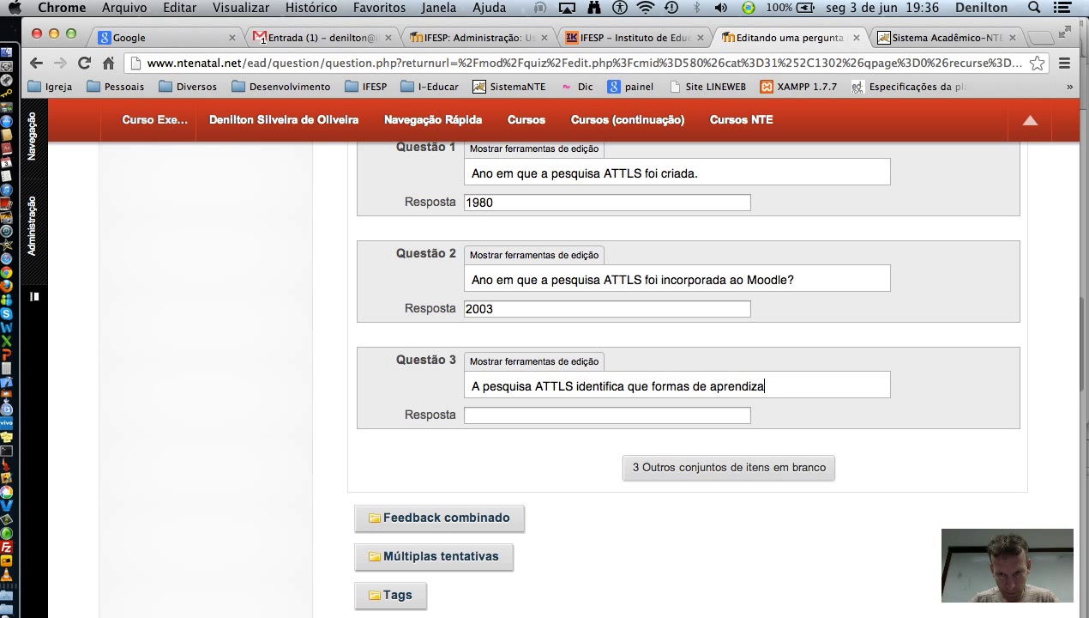
text(gem)
key(Tab)
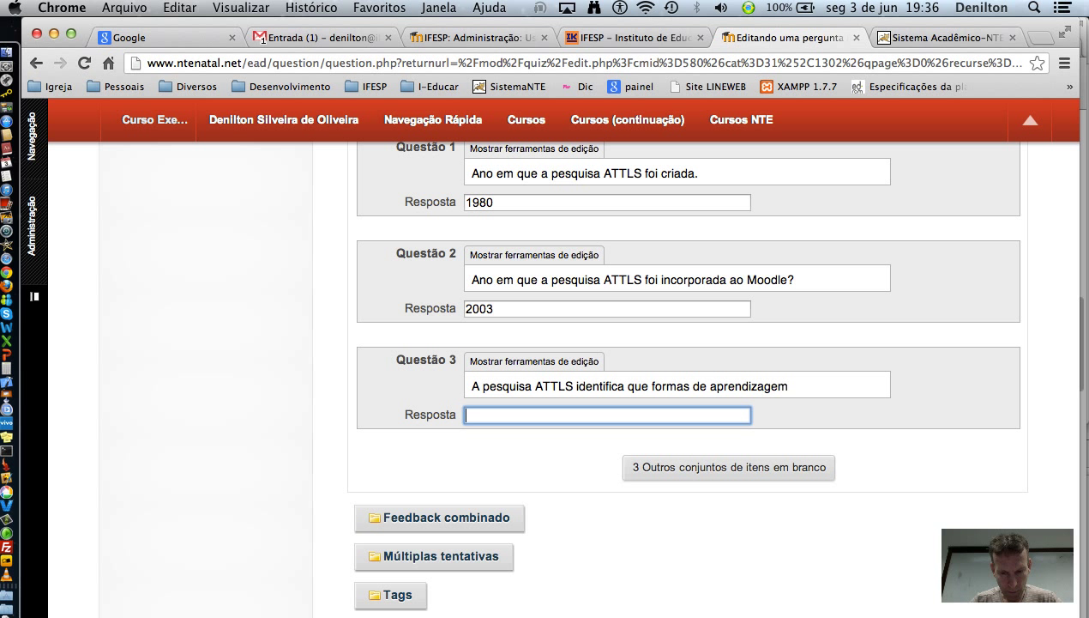
text(Conect)
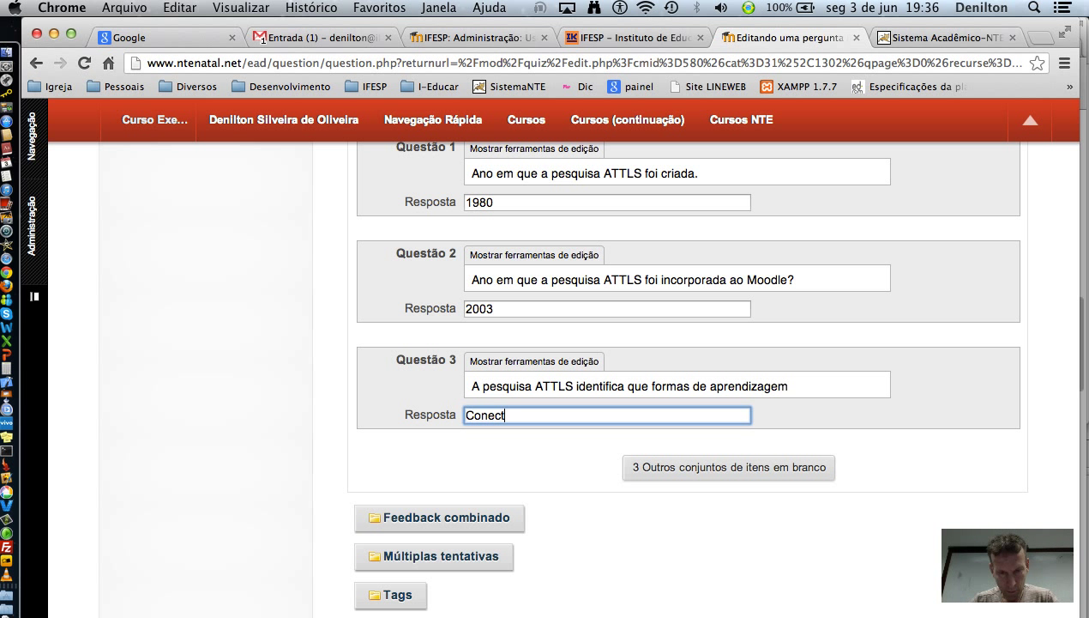
text(ada e De)
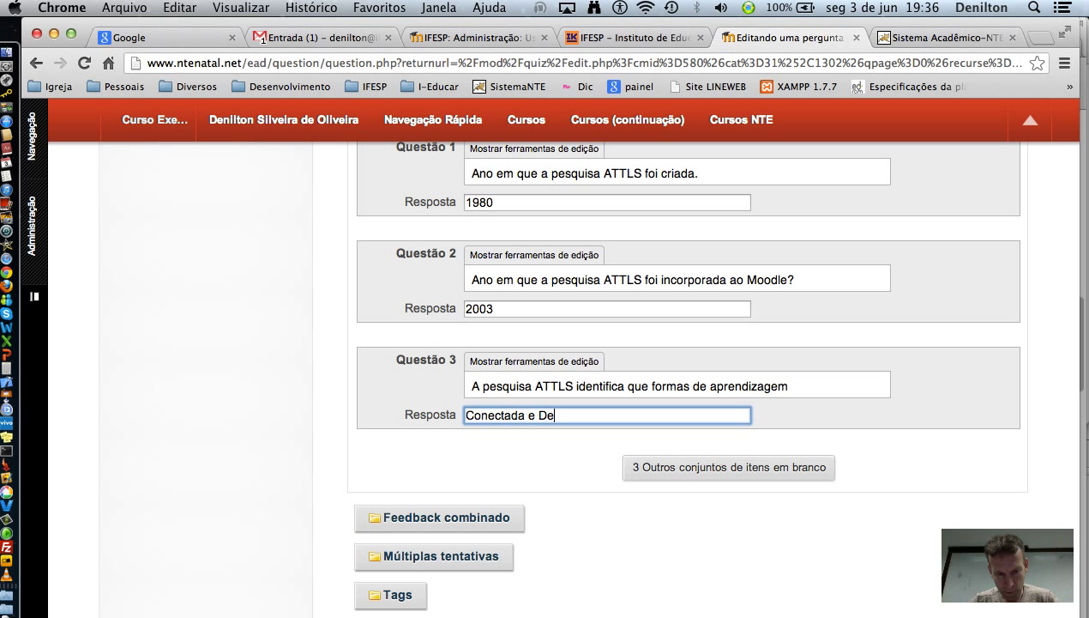
text(stacada.)
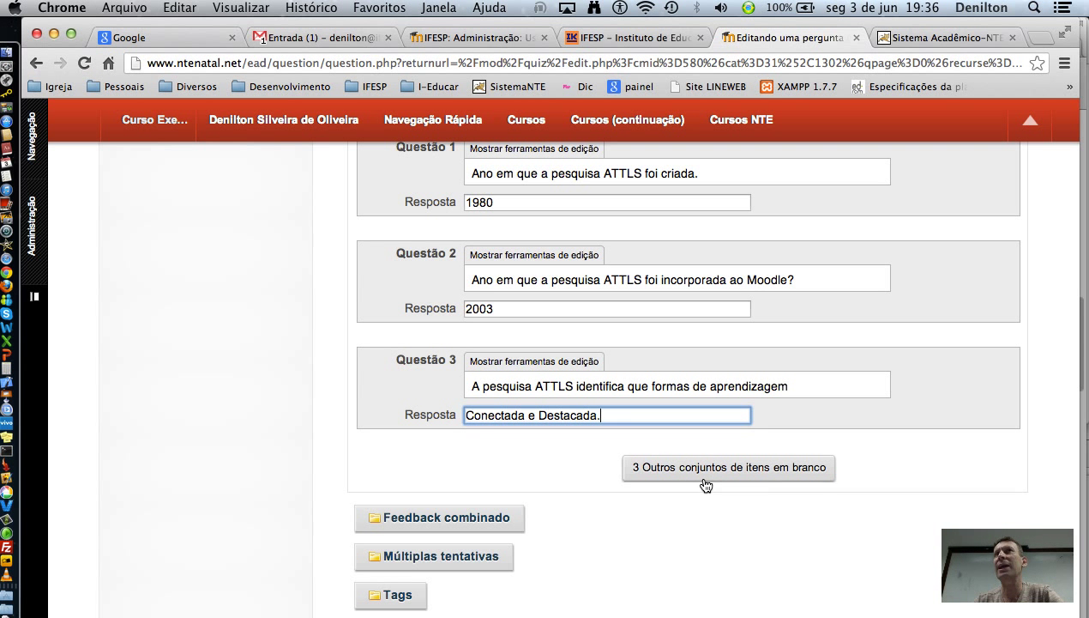
Step: Check the Feedback combinado texts and set the penalty for each incorrect attempt to 10% under Múltiplas tentativas
scroll(455, 485, down, 2)
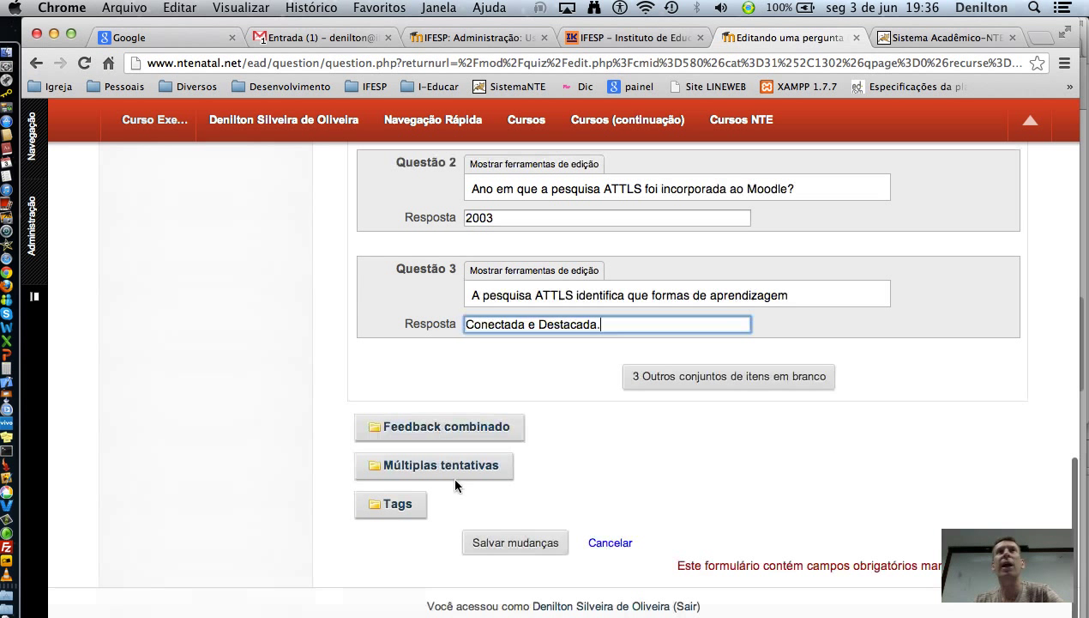
click(448, 429)
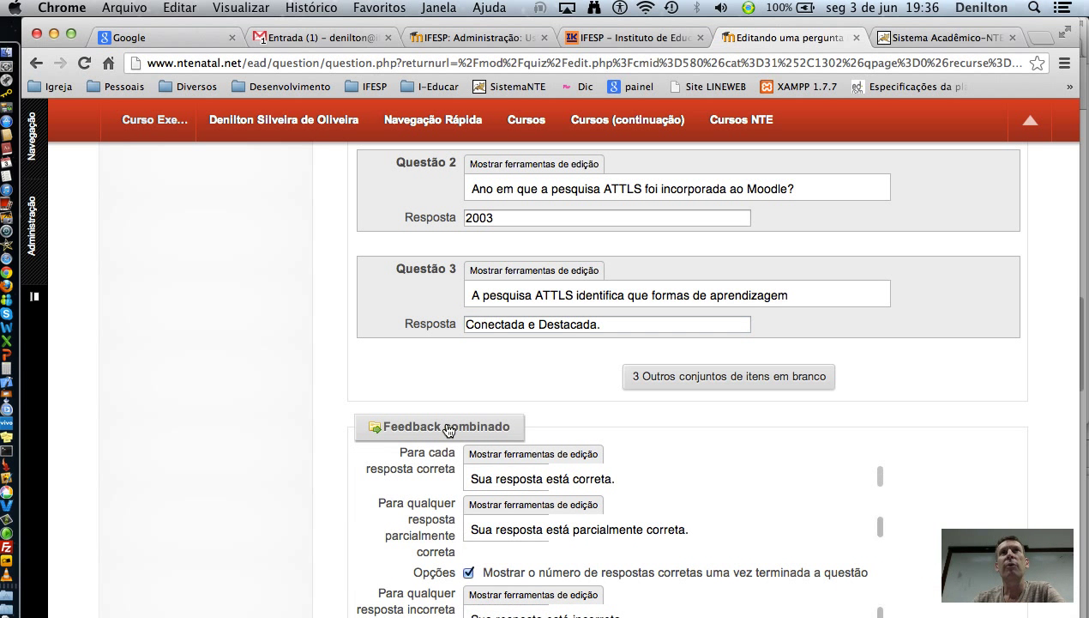
scroll(429, 432, down, 4)
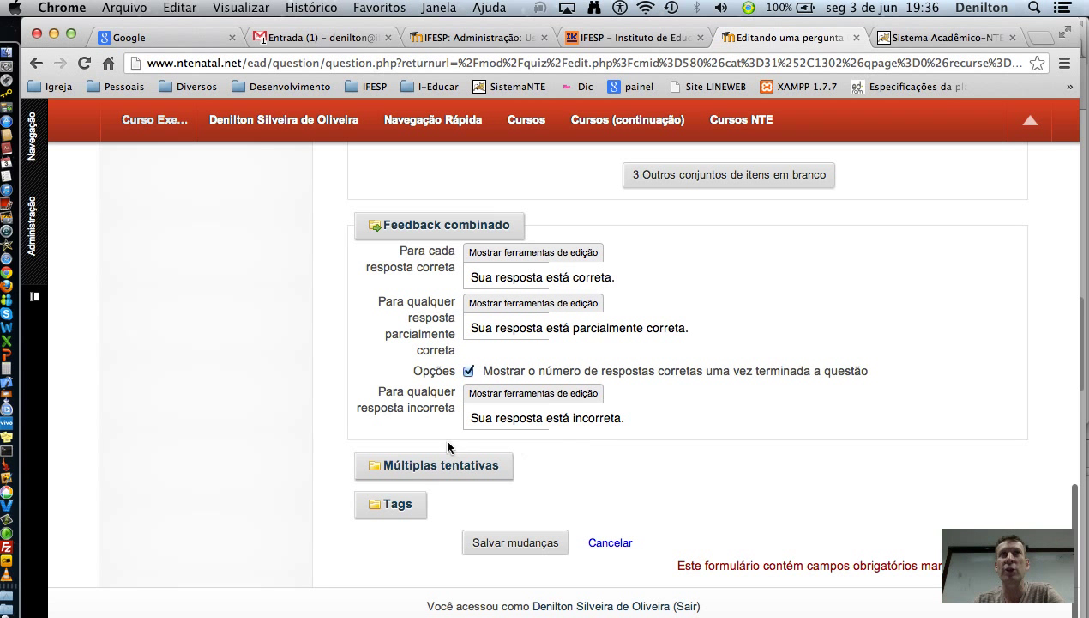
click(429, 472)
scroll(432, 475, down, 3)
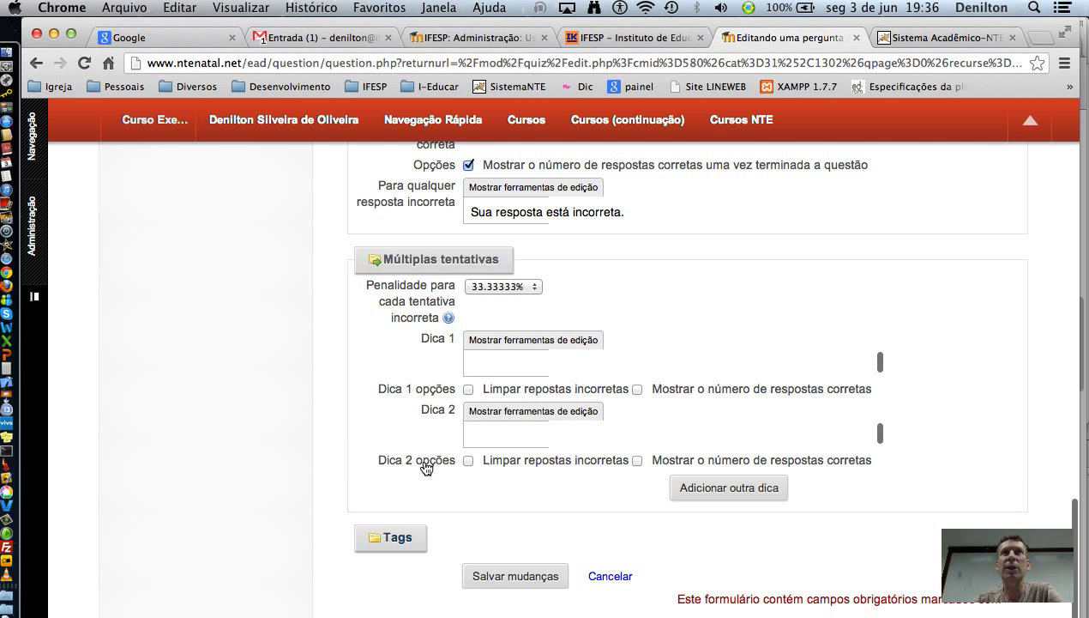
click(526, 293)
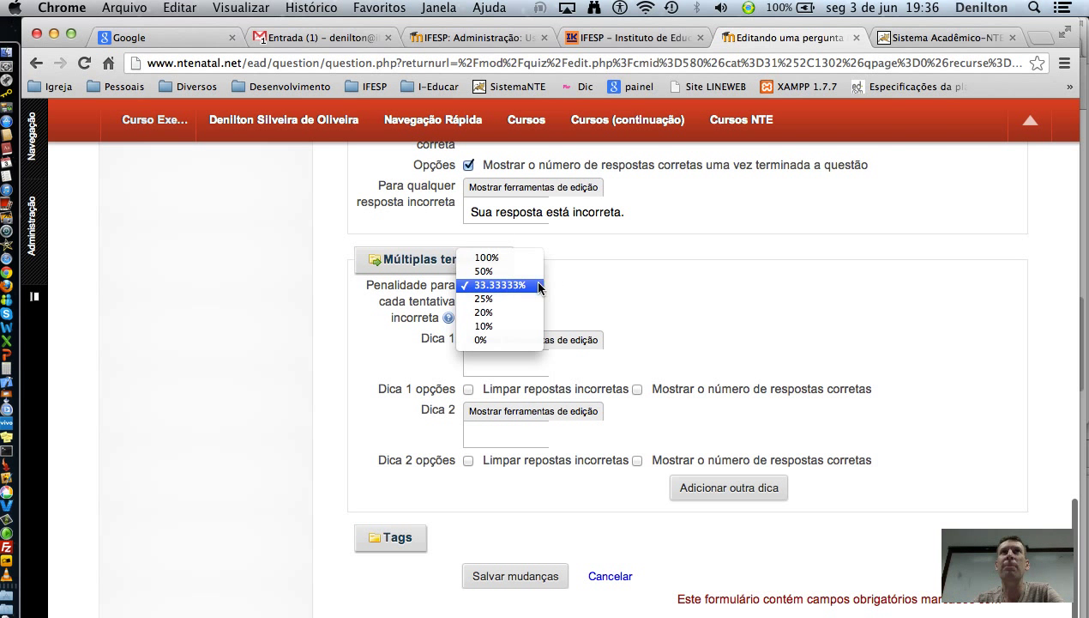
click(485, 338)
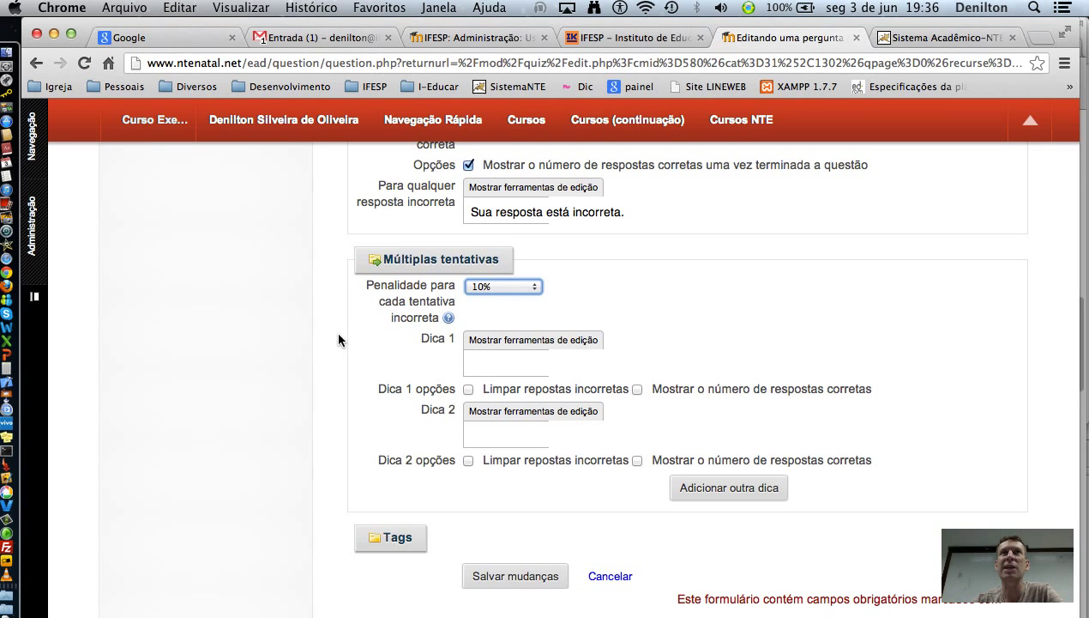
Step: Save the matching question, add it to the quiz from the question bank and check the quiz's question list
scroll(408, 353, down, 1)
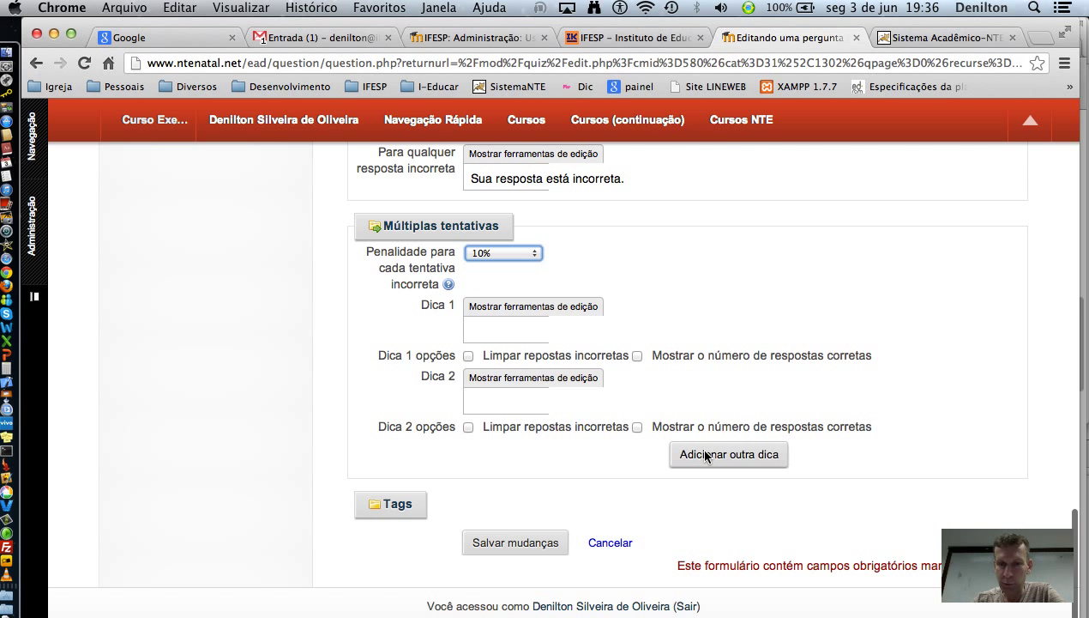
click(504, 539)
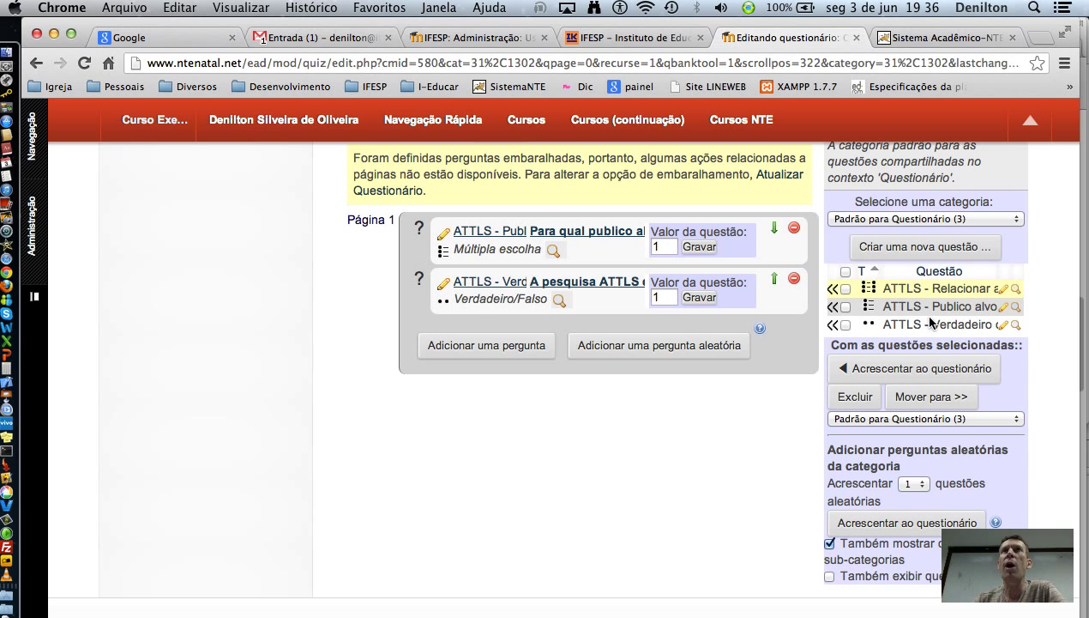
click(833, 289)
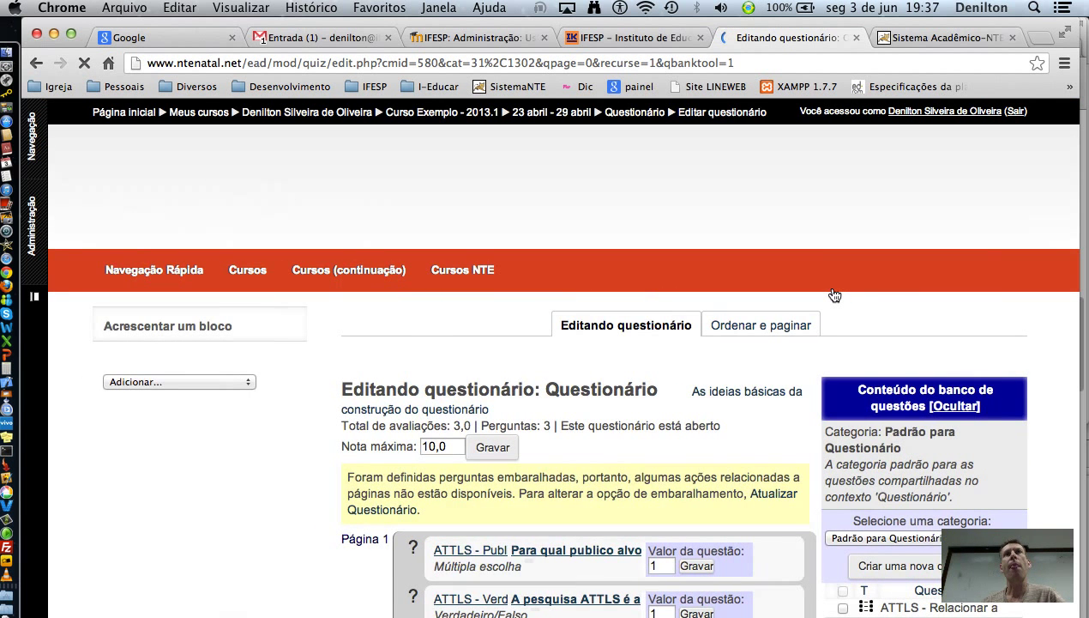
scroll(1000, 506, down, 3)
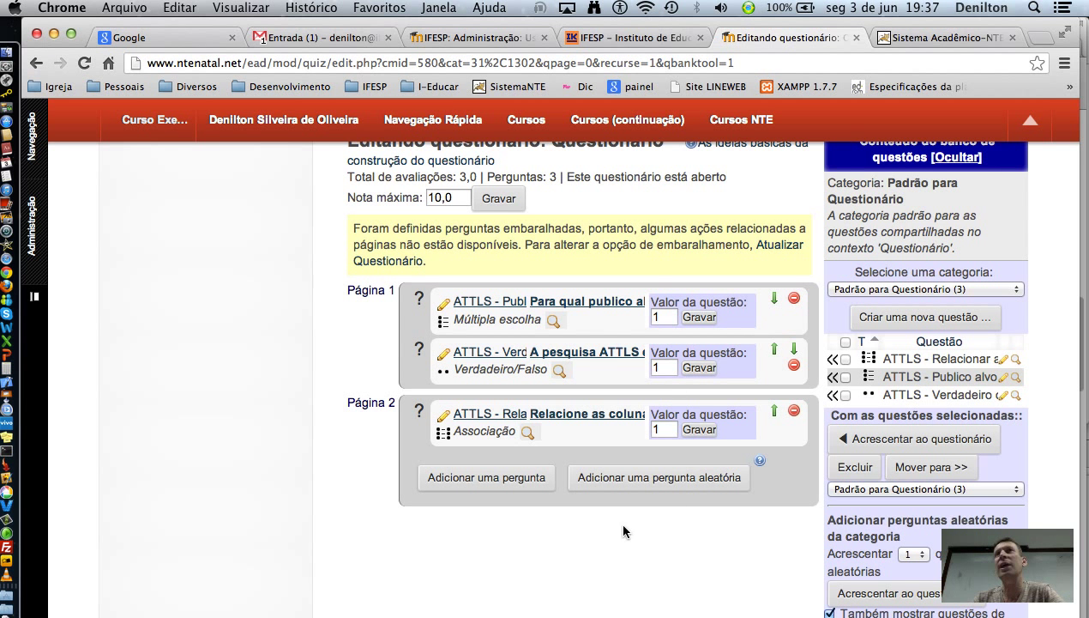
scroll(369, 292, up, 5)
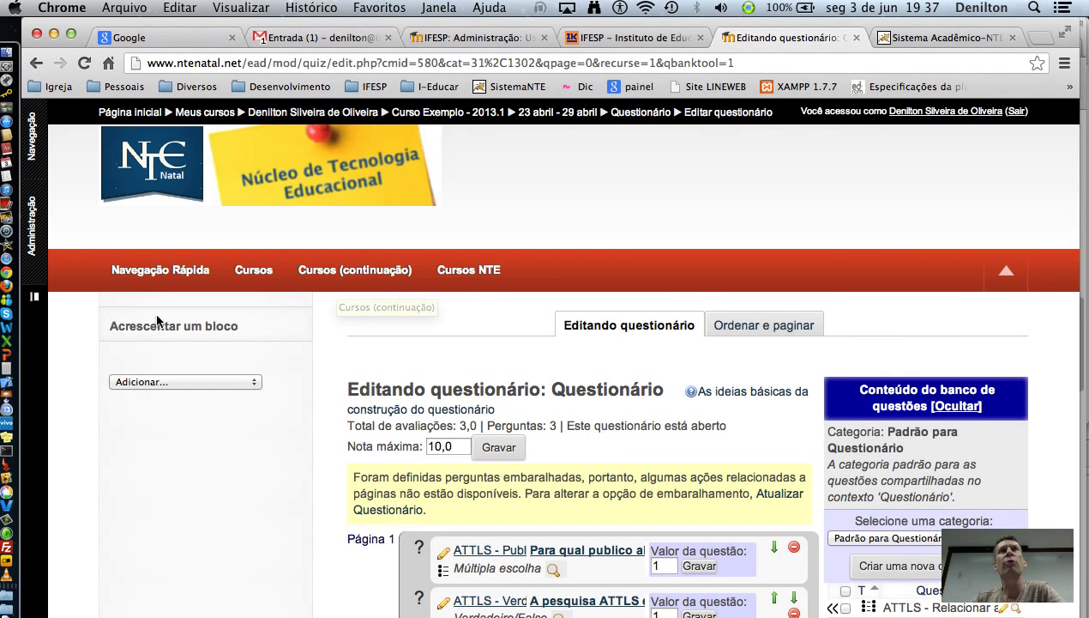